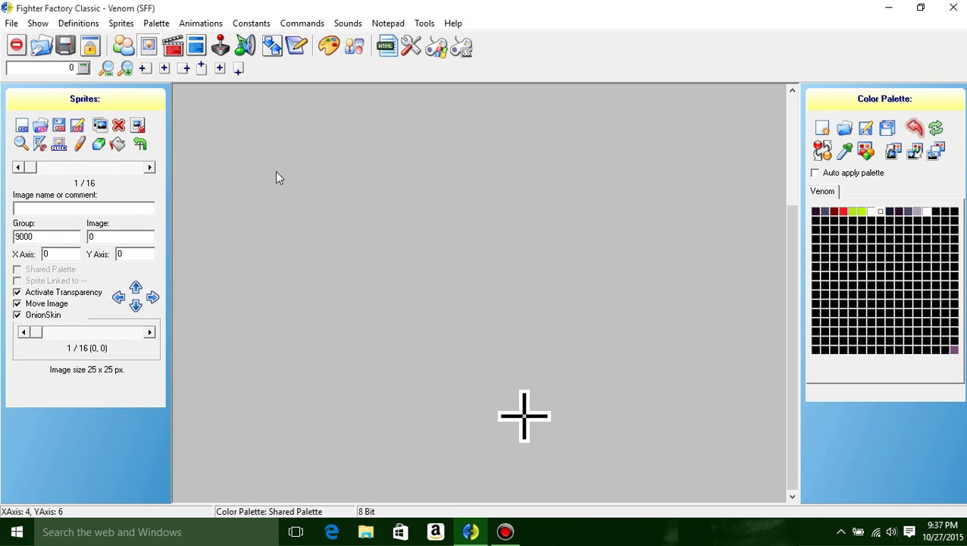
# Browse to the last sprite and back to sprite 4, and show the blue guide lines on the canvas.
pyautogui.moveTo(33, 171); pyautogui.dragTo(142, 172)
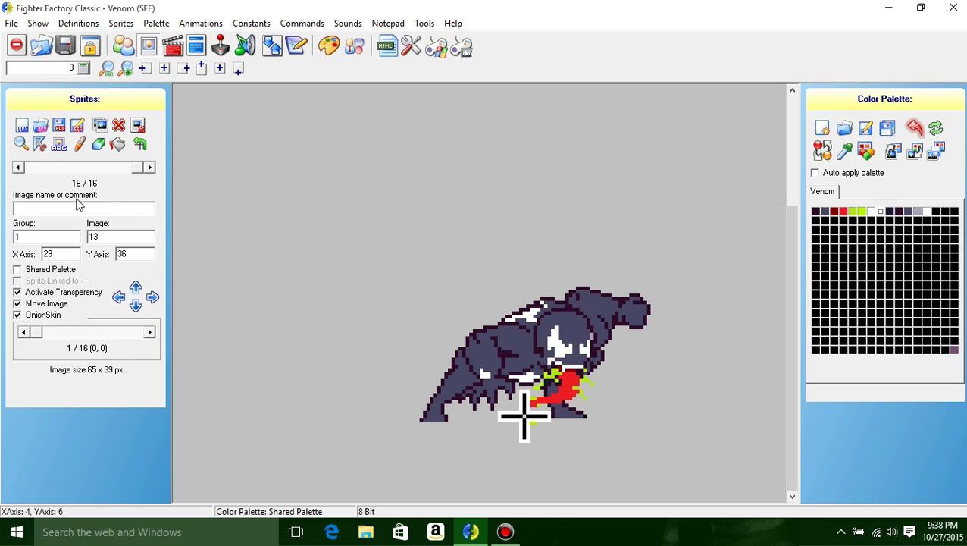
pyautogui.moveTo(144, 169); pyautogui.dragTo(52, 170)
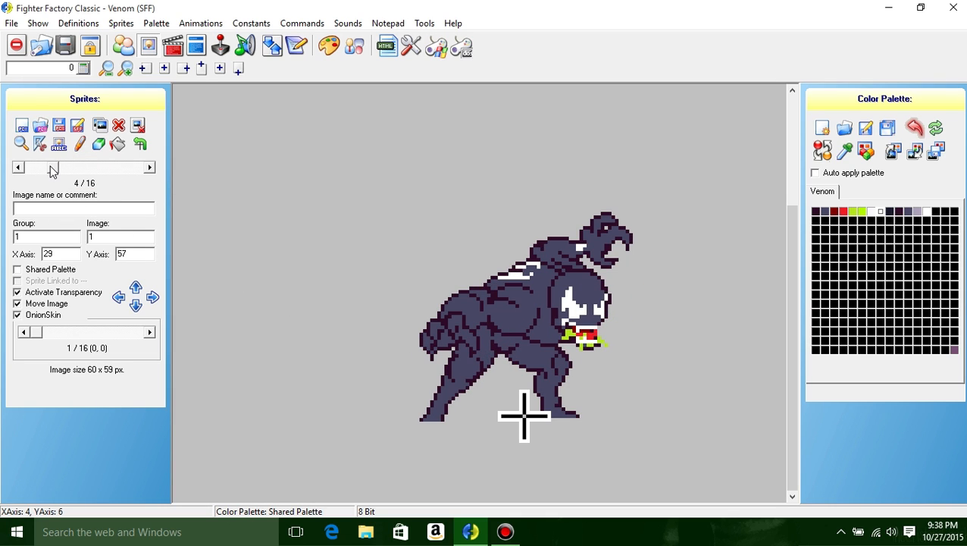
pyautogui.click(38, 23)
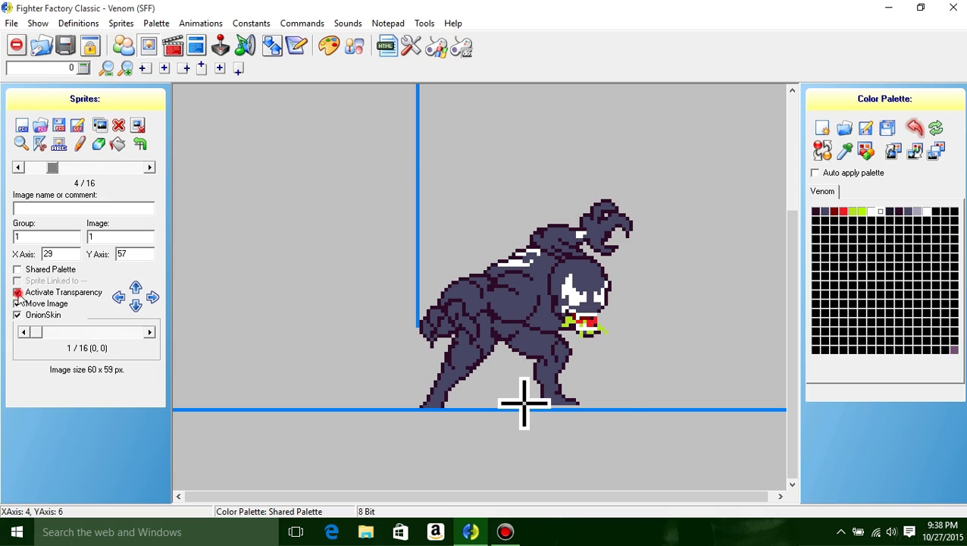
# Switch Activate Transparency off and on again for sprite 4 to compare it with and without its background.
pyautogui.click(18, 292)
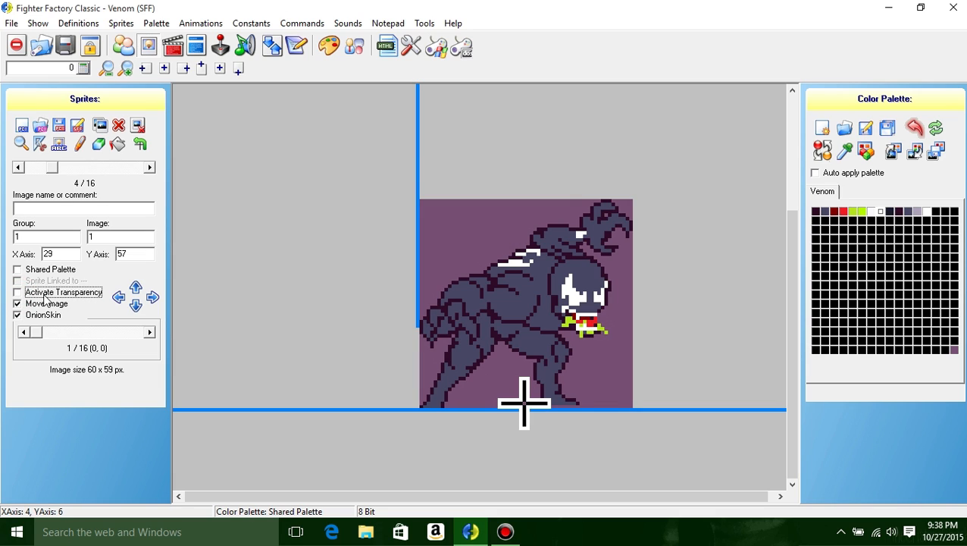
pyautogui.click(17, 292)
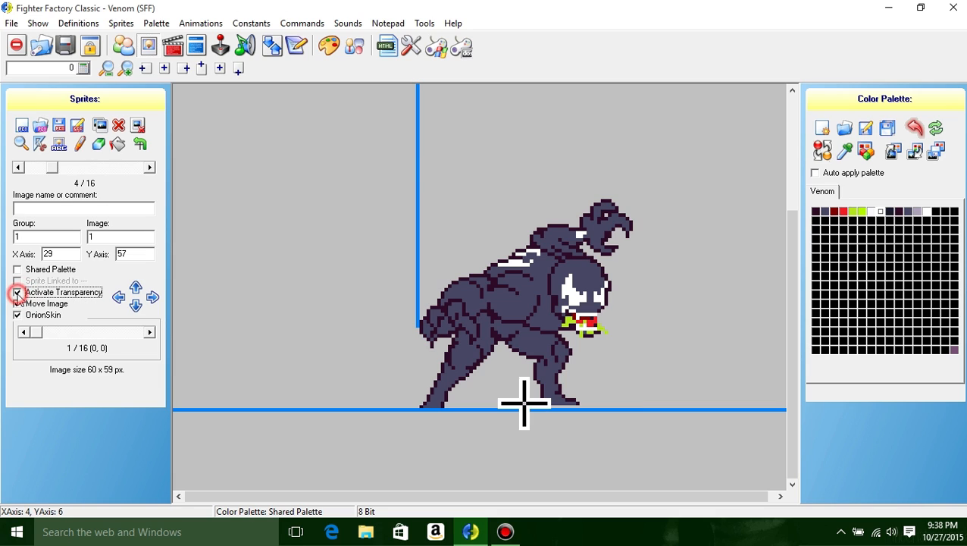
pyautogui.click(17, 293)
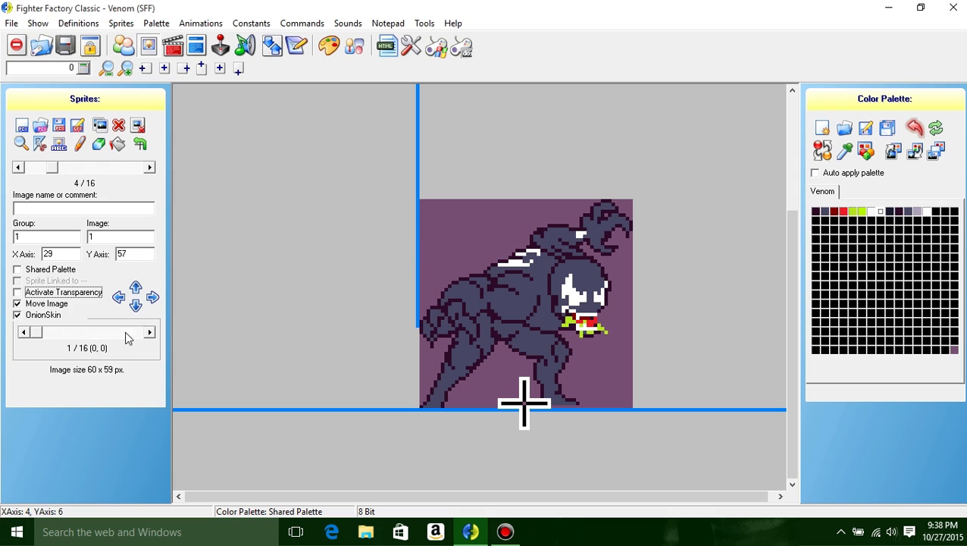
pyautogui.click(17, 293)
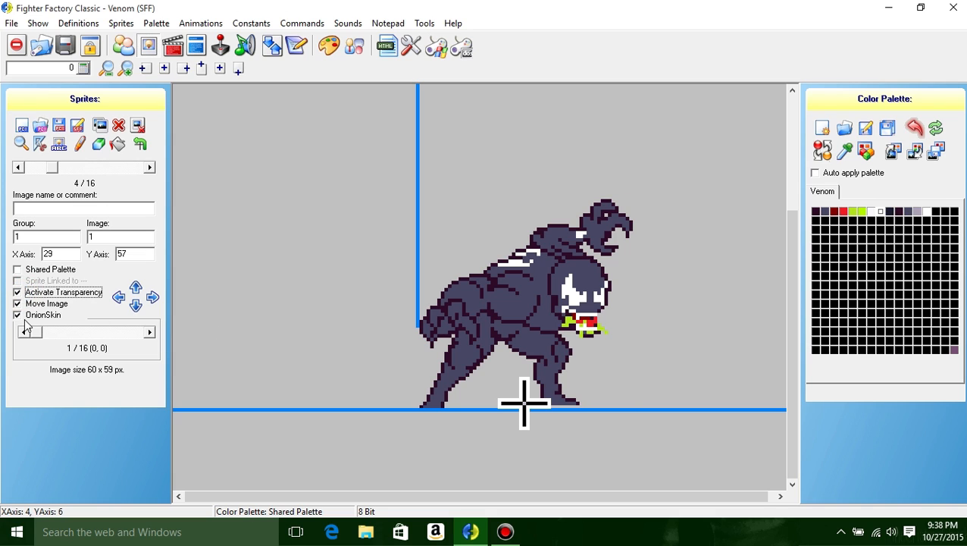
# Set the OnionSkin reference to sprite 4 and display sprite 16 over it for comparison.
pyautogui.click(18, 316)
pyautogui.click(17, 316)
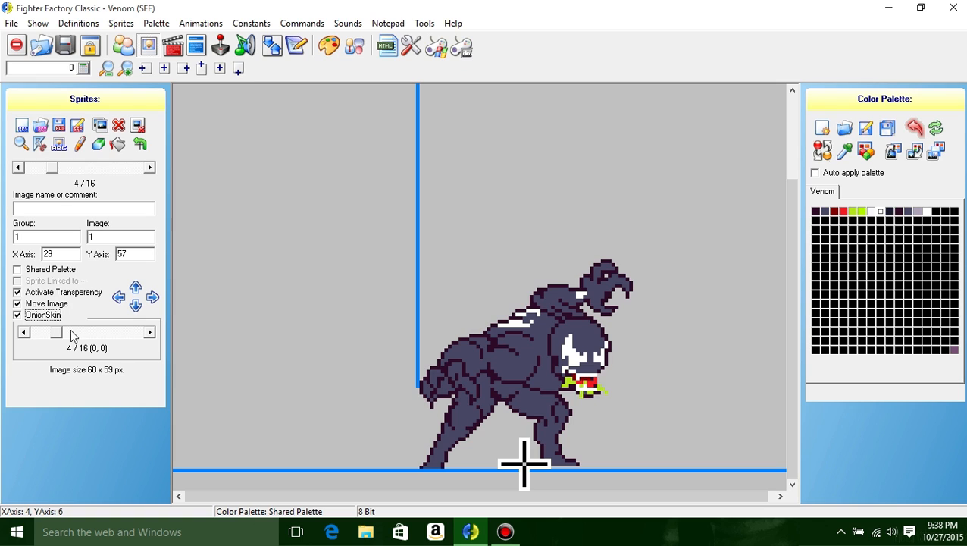
pyautogui.moveTo(54, 334)
pyautogui.mouseDown()
pyautogui.moveTo(135, 343)
pyautogui.moveTo(41, 342)
pyautogui.moveTo(55, 348)
pyautogui.mouseUp()
pyautogui.moveTo(50, 167); pyautogui.dragTo(169, 173)
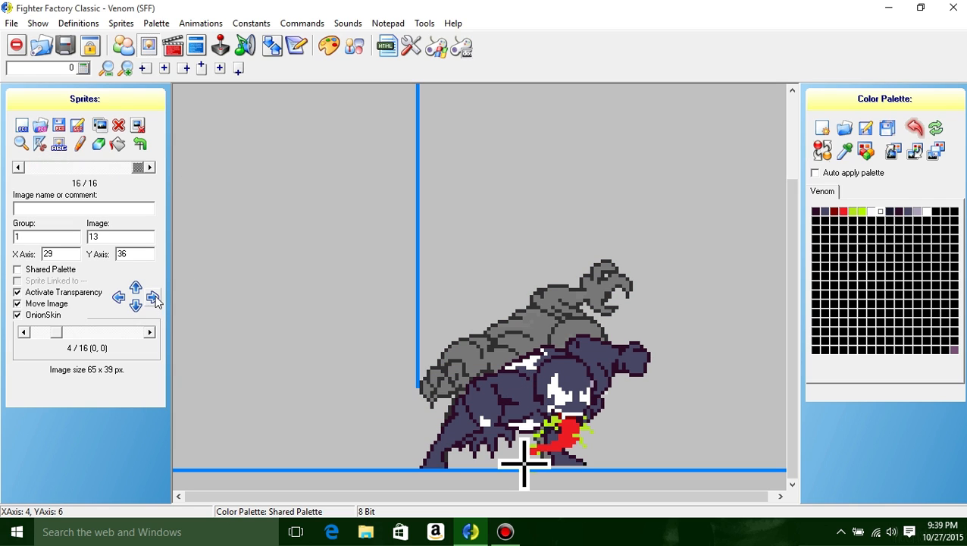
# Move sprite 16 away from the reference to X -20, Y 138, and change the OnionSkin reference to sprite 15.
pyautogui.moveTo(572, 402); pyautogui.dragTo(746, 32)
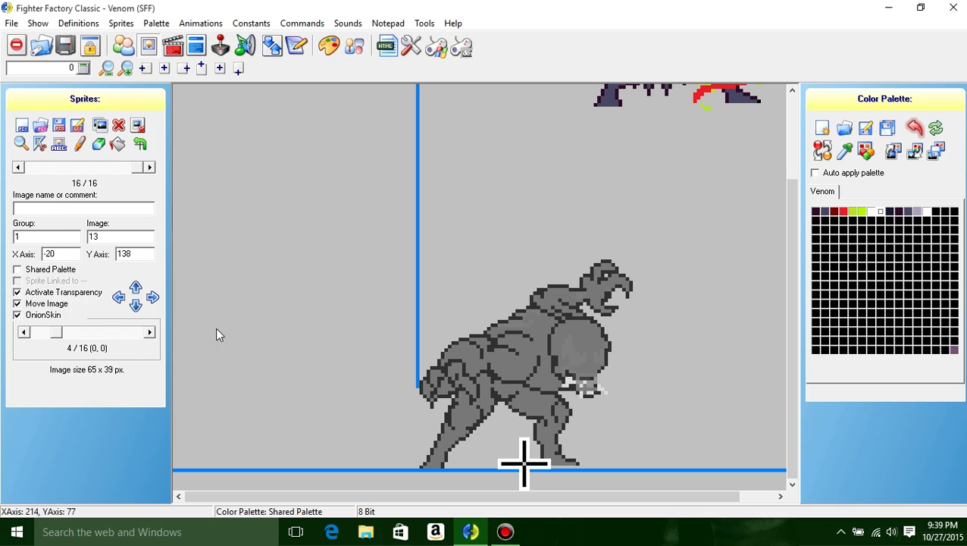
pyautogui.click(17, 315)
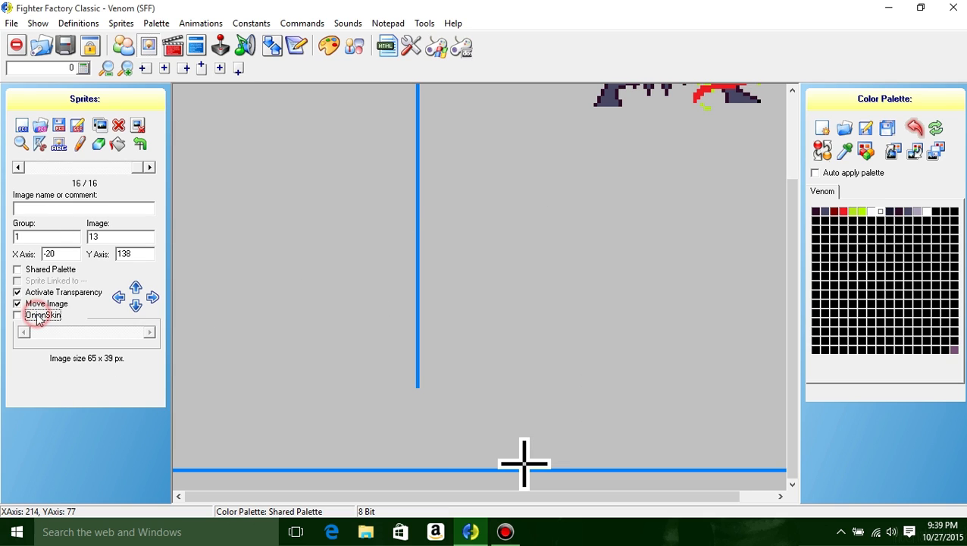
pyautogui.click(18, 315)
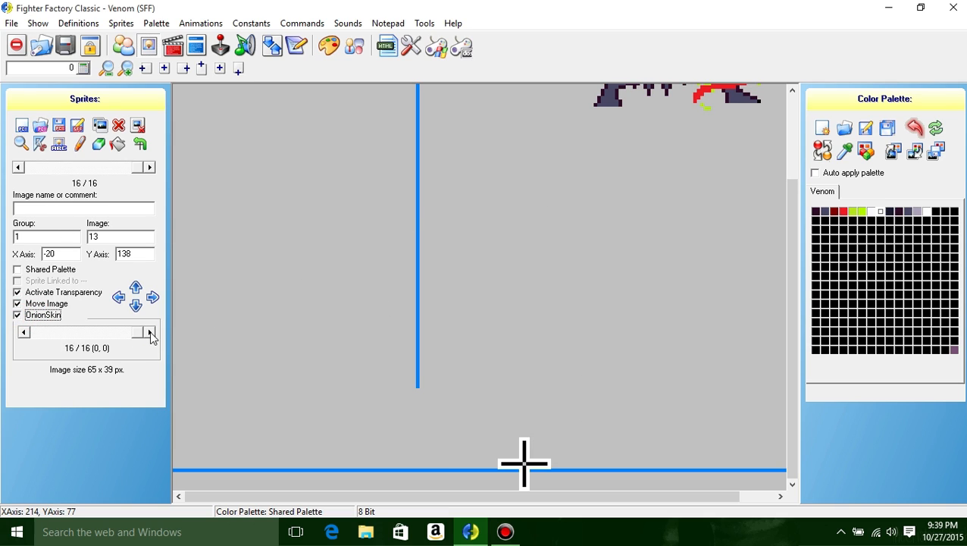
pyautogui.click(23, 332)
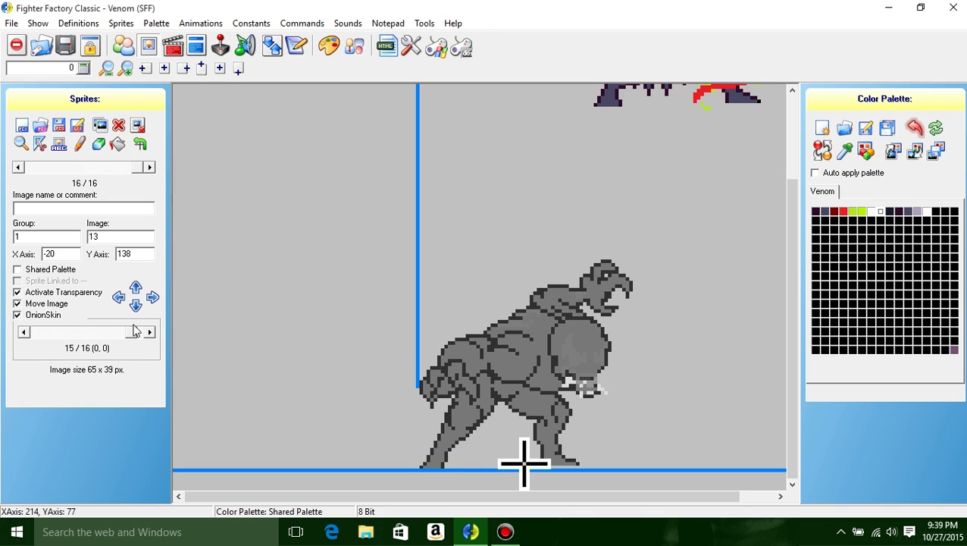
# Place sprite 16 back on the floor line with its axis at X 29, Y 36.
pyautogui.moveTo(624, 100); pyautogui.dragTo(451, 462)
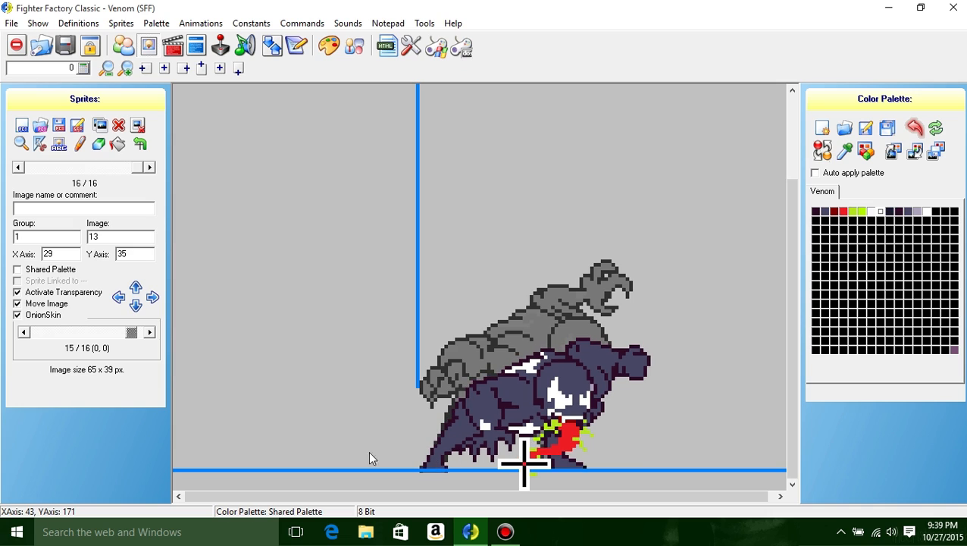
pyautogui.click(138, 288)
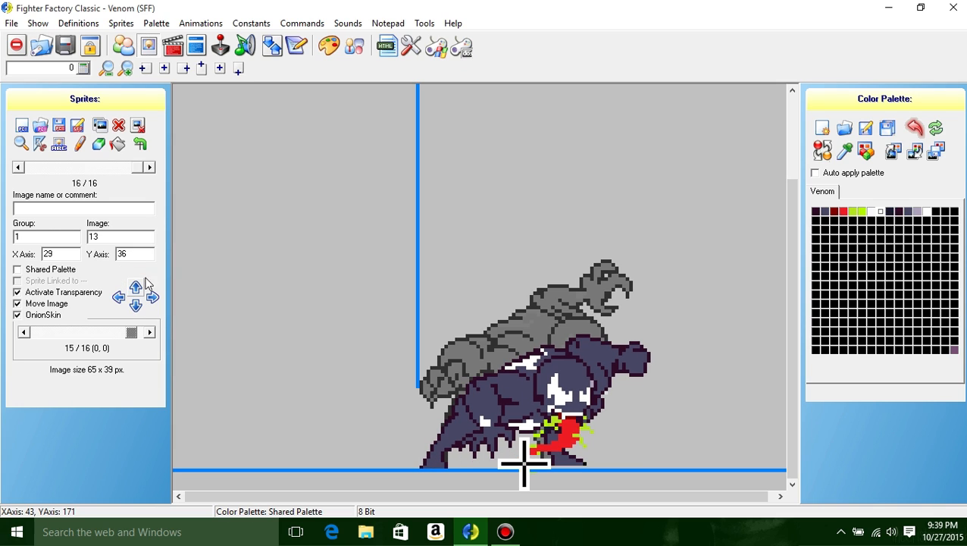
# Open the animation editor and go to the Standing Animation, action 0, with its floor line in view.
pyautogui.click(171, 51)
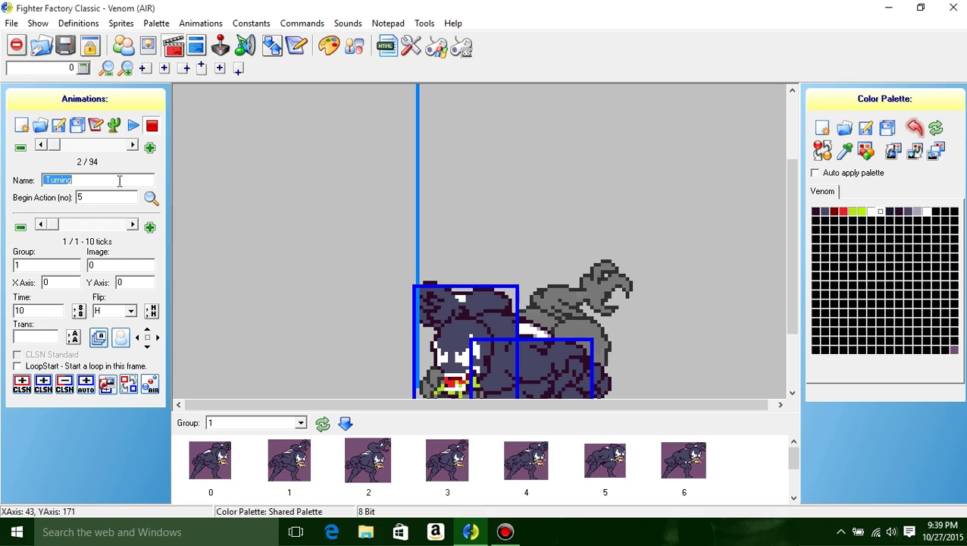
pyautogui.click(41, 144)
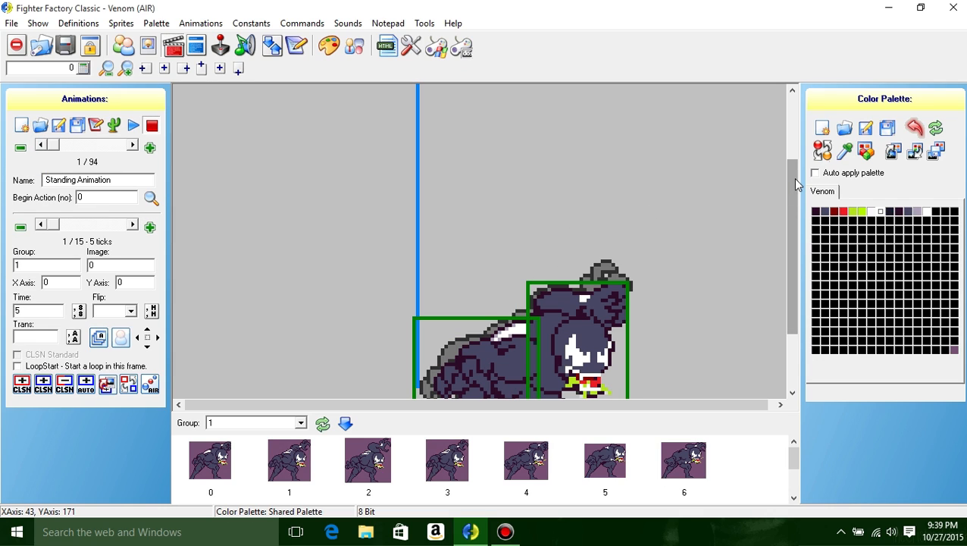
pyautogui.moveTo(793, 177); pyautogui.dragTo(793, 231)
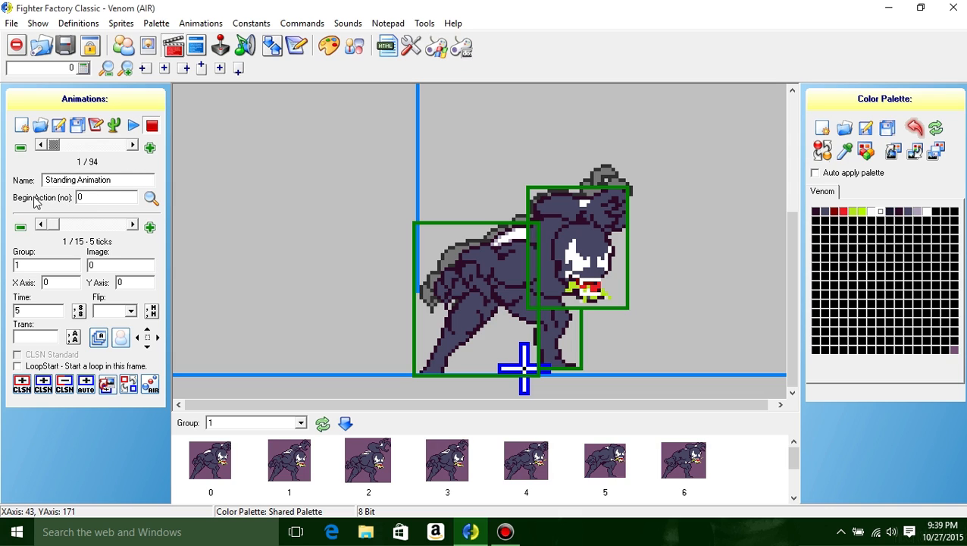
pyautogui.click(93, 197)
pyautogui.click(119, 198)
pyautogui.moveTo(129, 179); pyautogui.dragTo(81, 191)
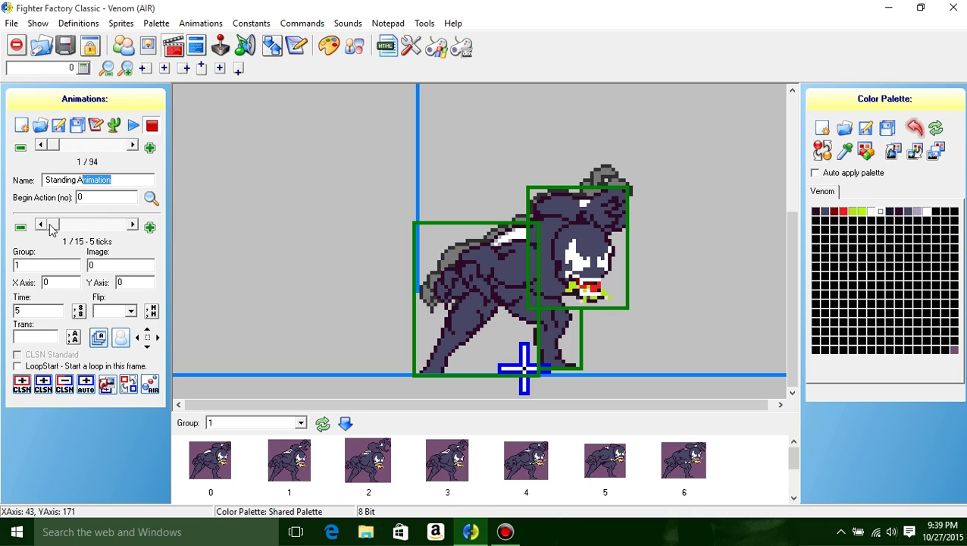
# Delete frames from the Standing Animation until only one remains.
pyautogui.moveTo(52, 224); pyautogui.dragTo(34, 235)
pyautogui.click(22, 226)
pyautogui.click(22, 226)
pyautogui.click(23, 226)
pyautogui.click(23, 226)
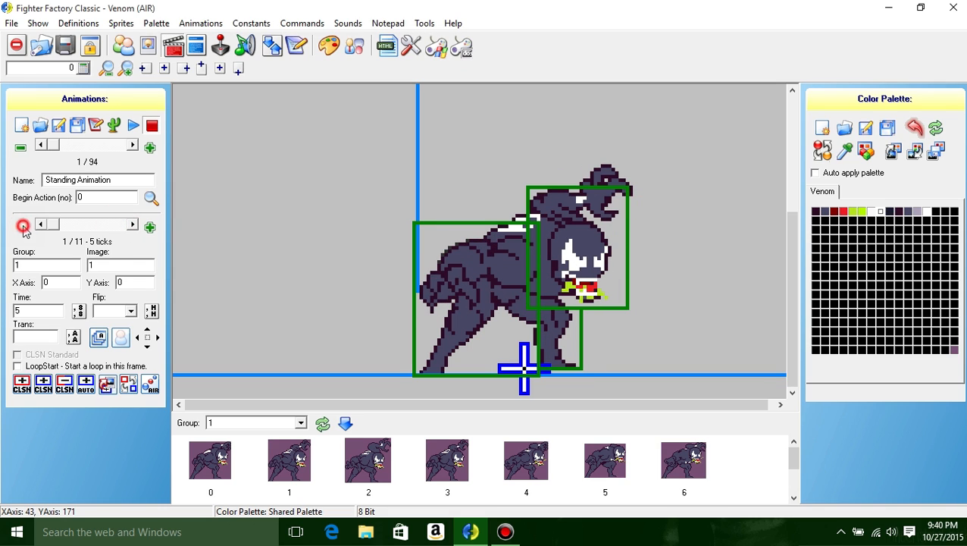
pyautogui.click(22, 226)
pyautogui.click(23, 225)
pyautogui.click(23, 226)
pyautogui.click(23, 226)
pyautogui.click(23, 226)
pyautogui.click(23, 225)
pyautogui.click(23, 226)
pyautogui.click(23, 226)
pyautogui.click(23, 226)
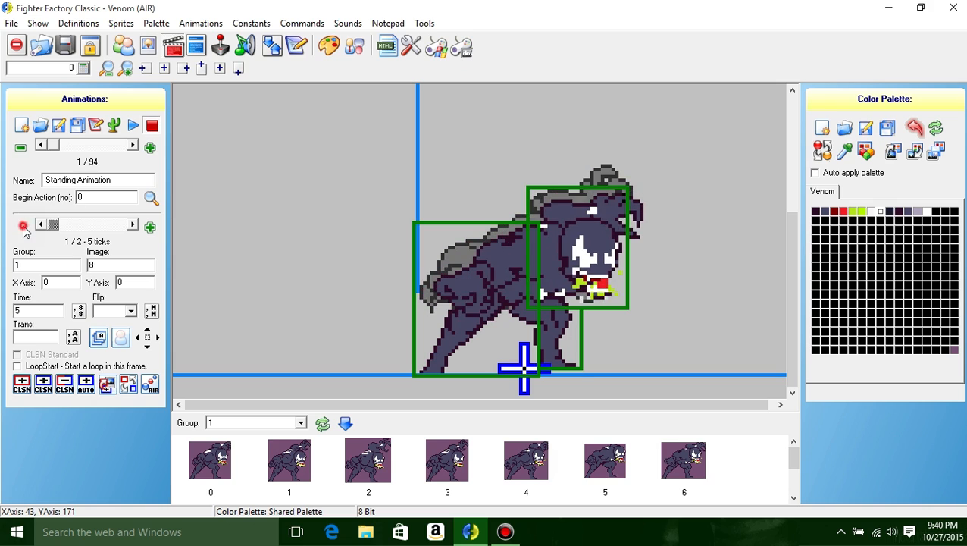
pyautogui.click(23, 226)
# Add a blank frame to the Standing Animation and delete the old frame before it.
pyautogui.click(149, 226)
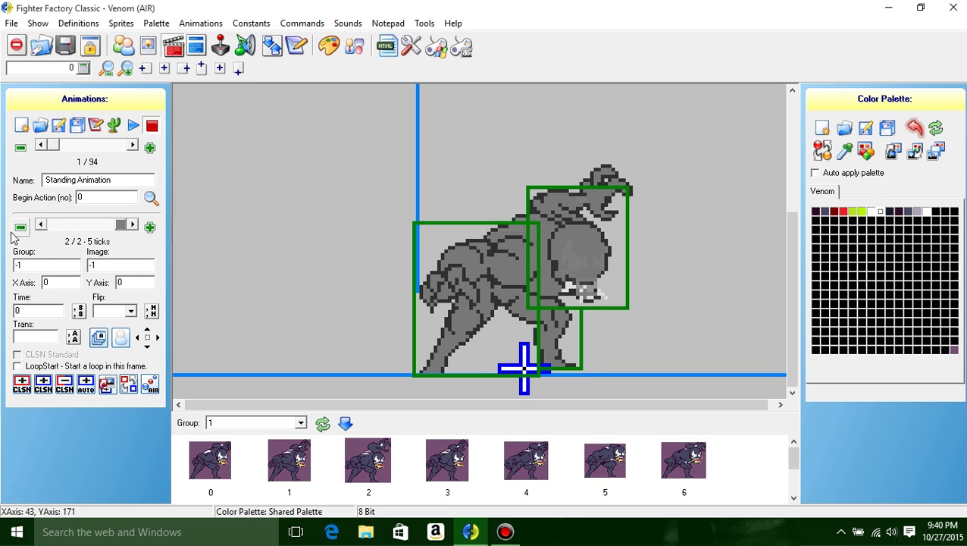
pyautogui.click(41, 227)
pyautogui.click(21, 226)
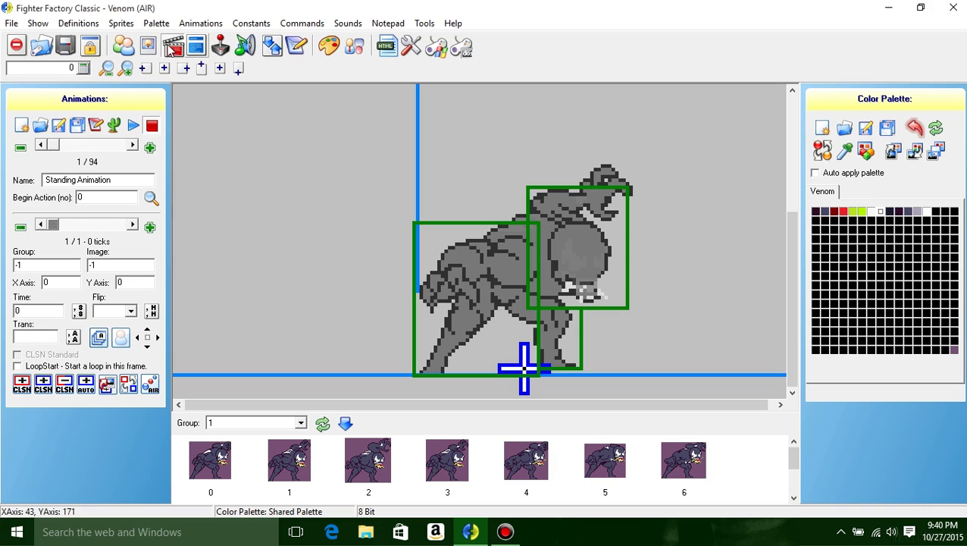
# Turn off OnionSkin in the sprite editor, and return to the blank frame of the Standing Animation.
pyautogui.click(151, 47)
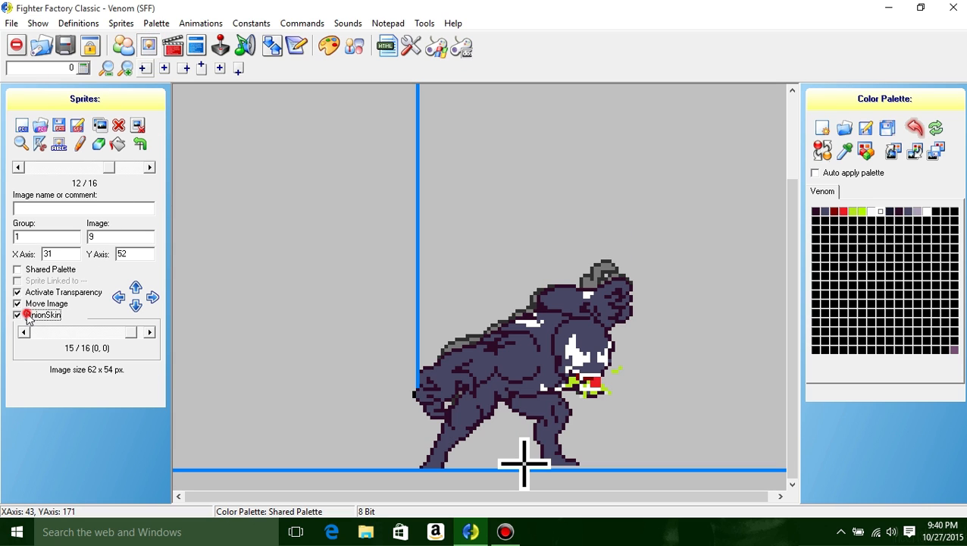
pyautogui.click(173, 47)
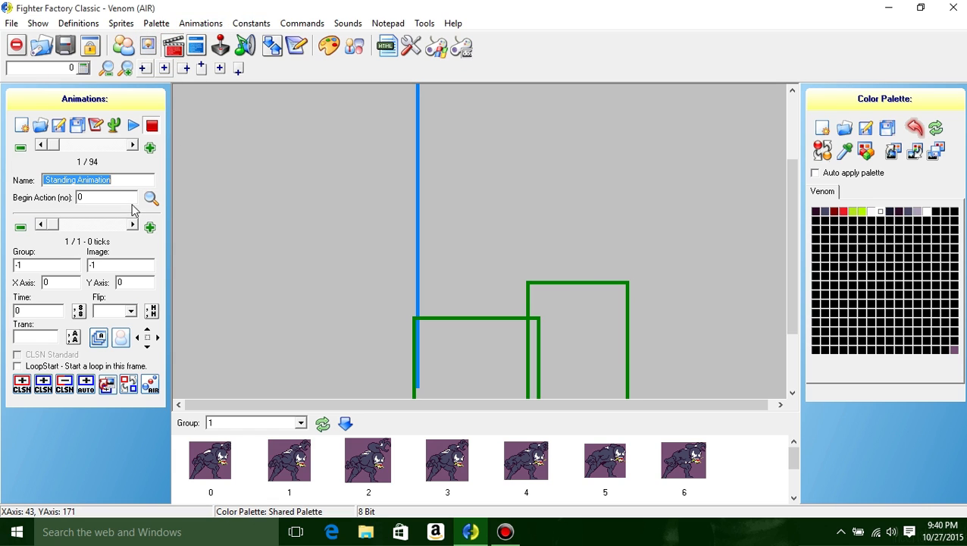
pyautogui.click(784, 199)
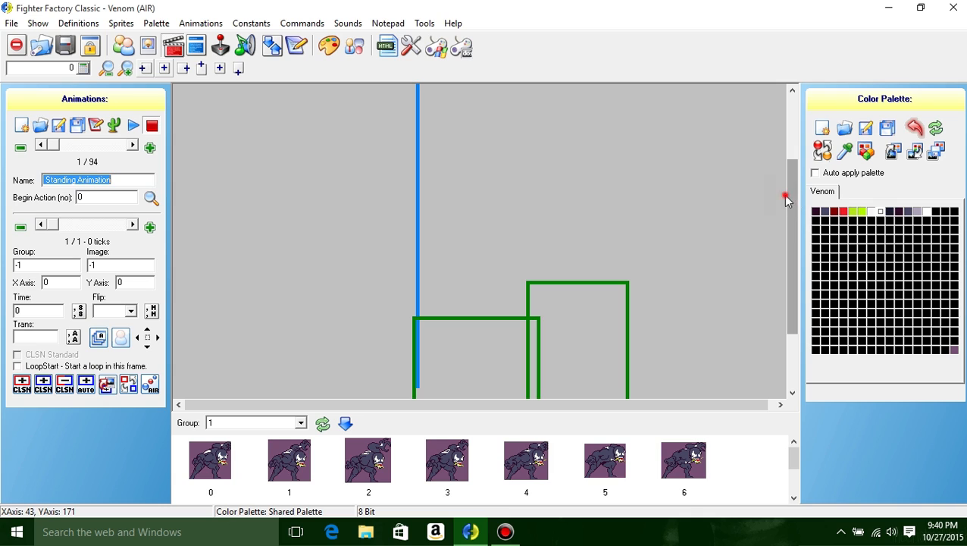
pyautogui.click(791, 181)
pyautogui.moveTo(792, 184); pyautogui.dragTo(789, 311)
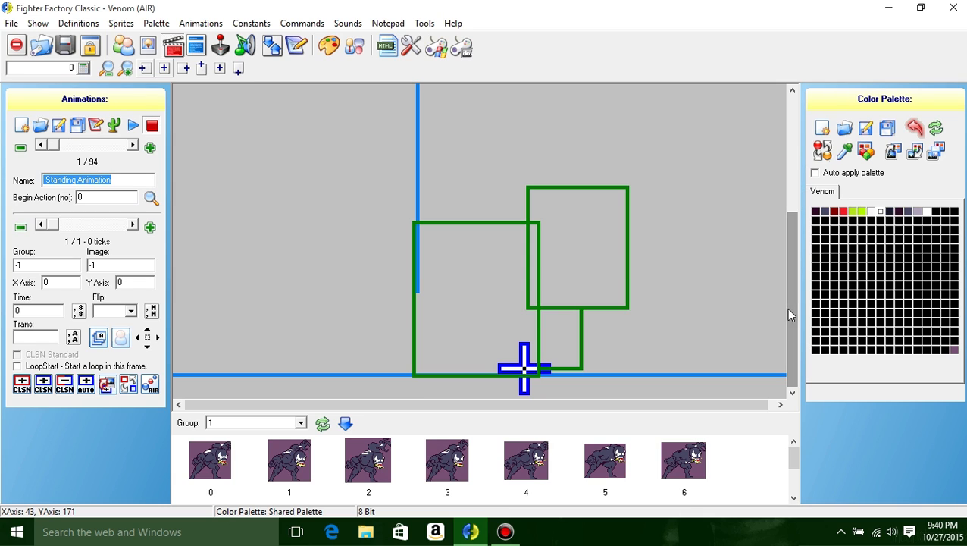
# Delete all the green collision boxes from the blank Standing Animation frame.
pyautogui.click(596, 241)
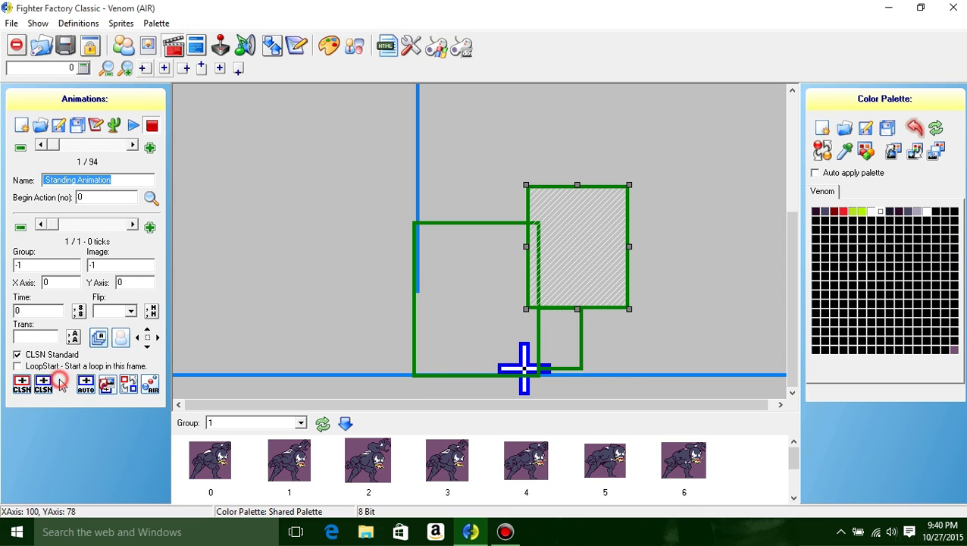
pyautogui.click(64, 384)
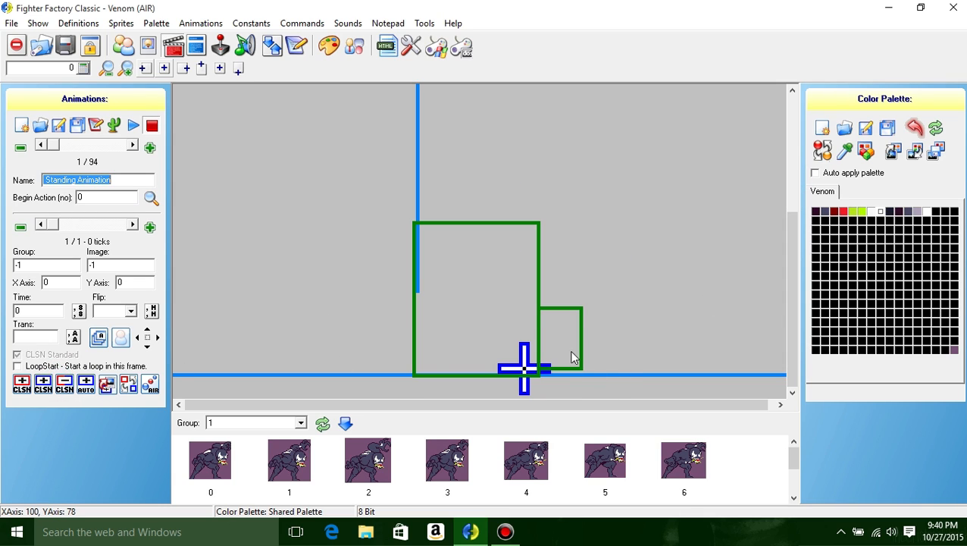
pyautogui.click(65, 384)
pyautogui.click(458, 309)
pyautogui.click(64, 384)
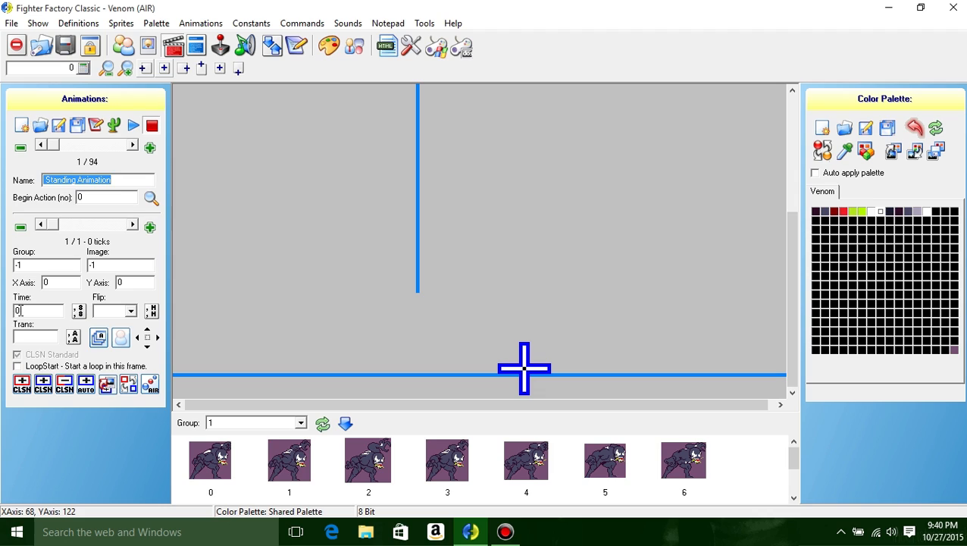
# Set the Standing Animation frame's time to 10 ticks.
pyautogui.click(16, 311)
pyautogui.write('1')
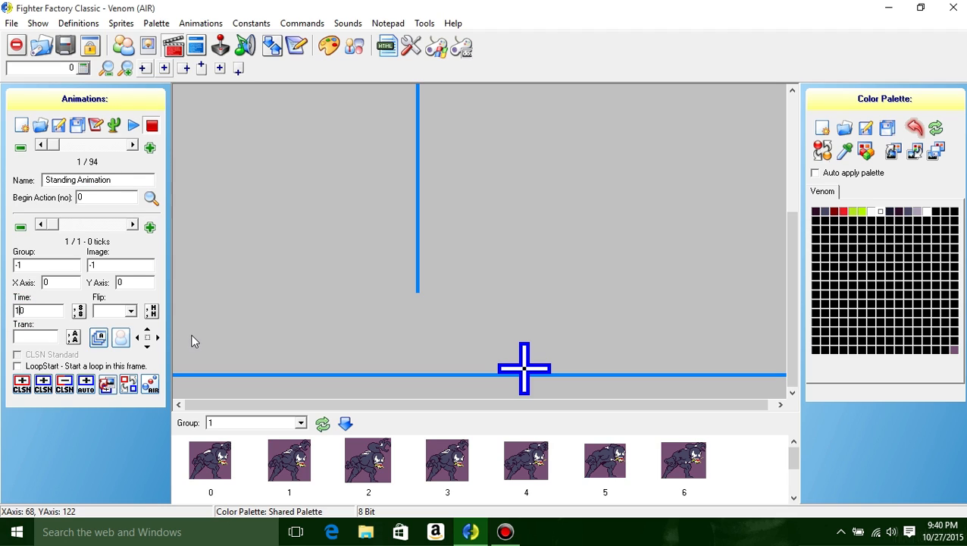
pyautogui.click(55, 336)
# Look through the sprites of group 1 to find the ones for the standing pose.
pyautogui.click(298, 424)
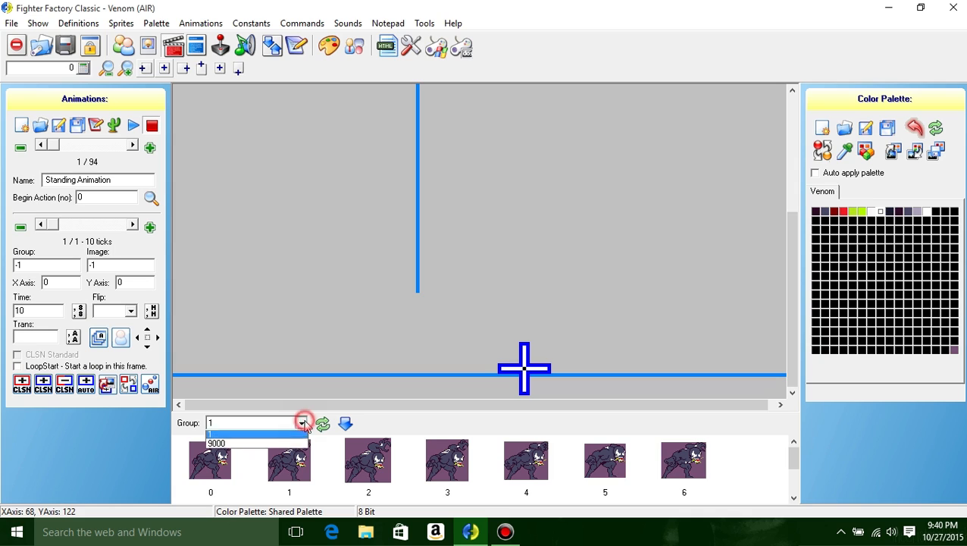
pyautogui.click(228, 446)
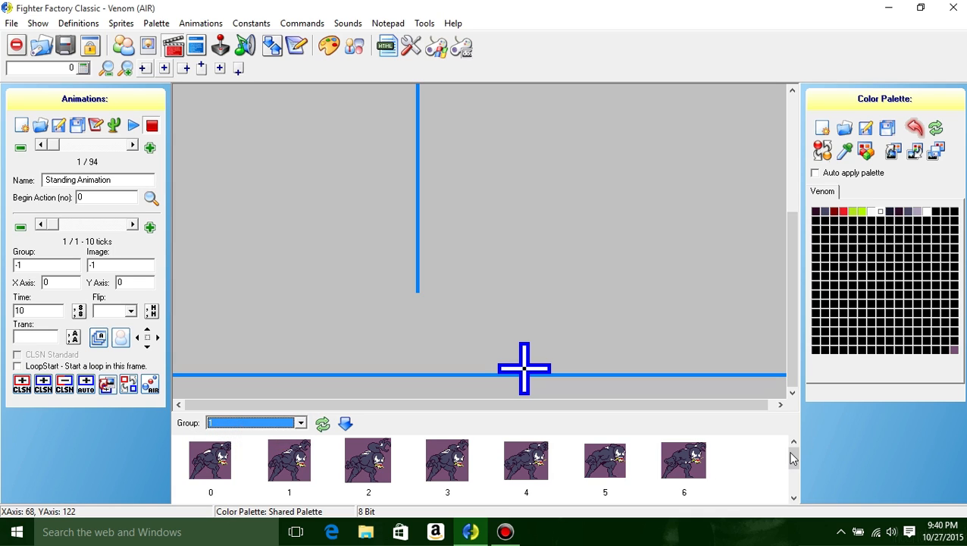
pyautogui.moveTo(793, 457)
pyautogui.mouseDown()
pyautogui.moveTo(783, 493)
pyautogui.moveTo(790, 452)
pyautogui.mouseUp()
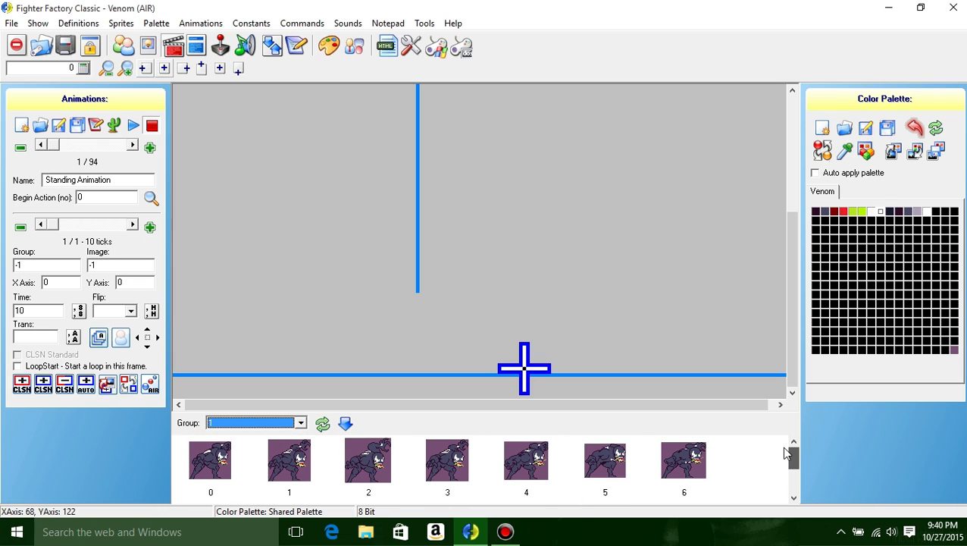
pyautogui.click(198, 463)
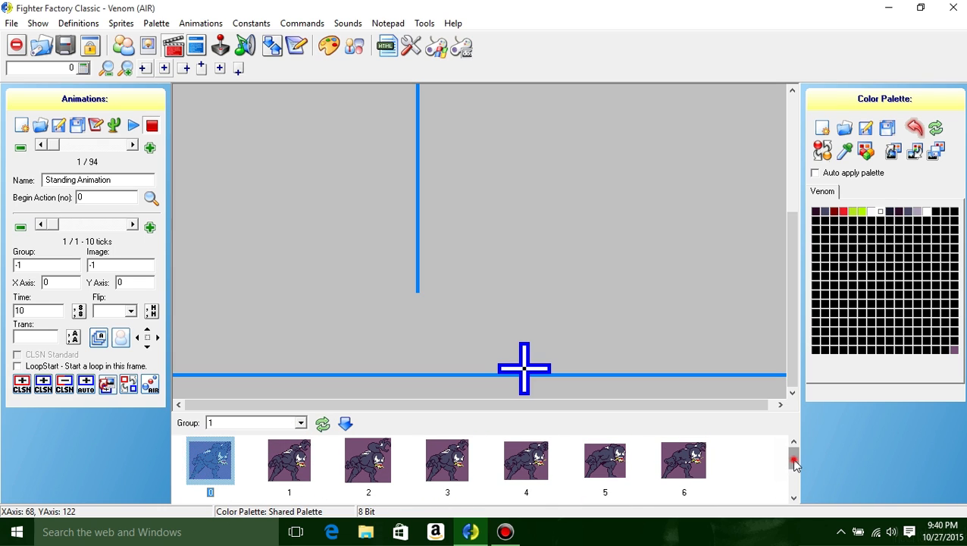
pyautogui.moveTo(792, 460); pyautogui.dragTo(793, 480)
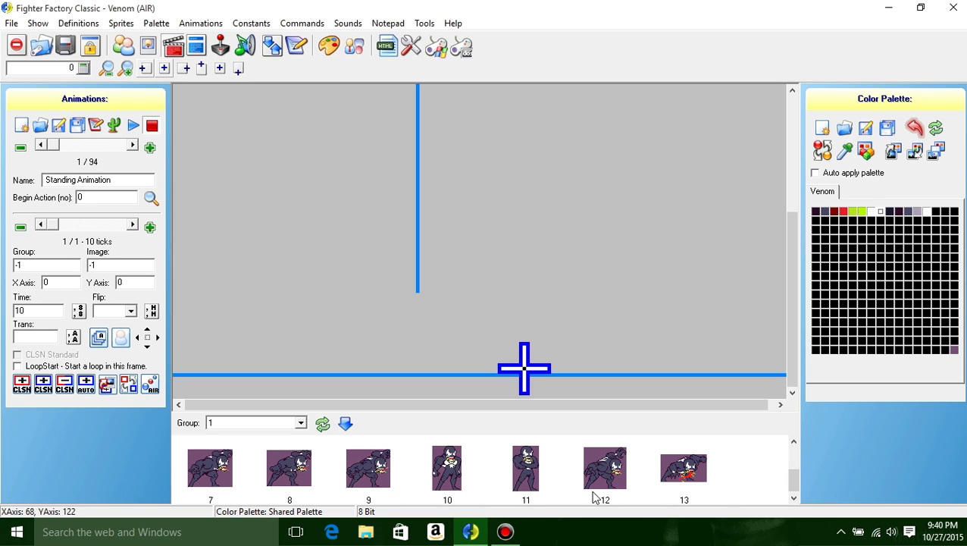
pyautogui.moveTo(793, 483); pyautogui.dragTo(791, 447)
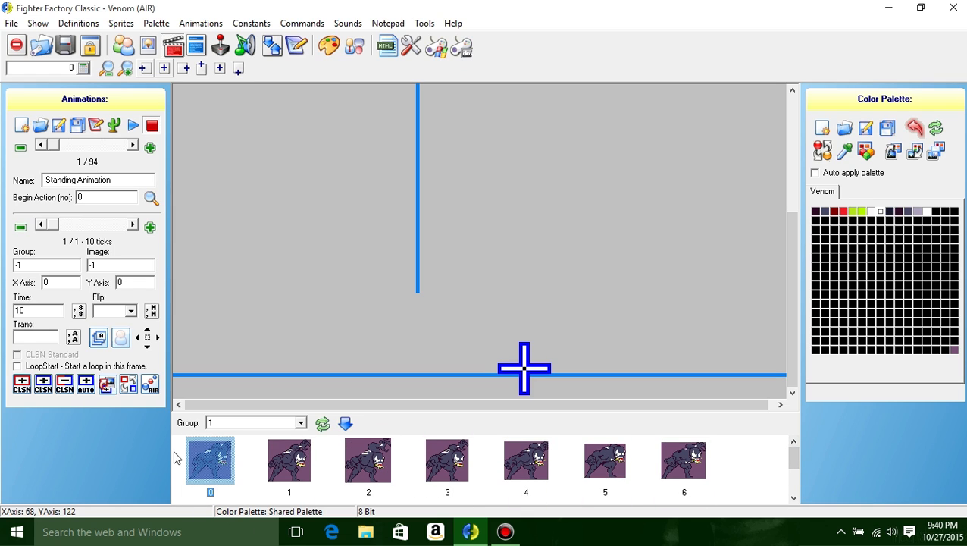
pyautogui.scroll(-2, 703, 497)
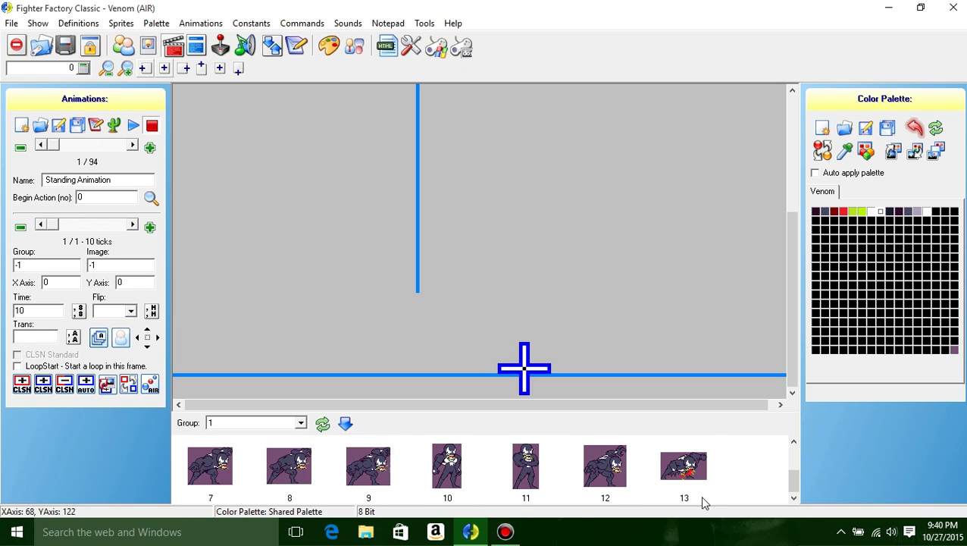
pyautogui.scroll(2, 273, 468)
pyautogui.click(233, 465)
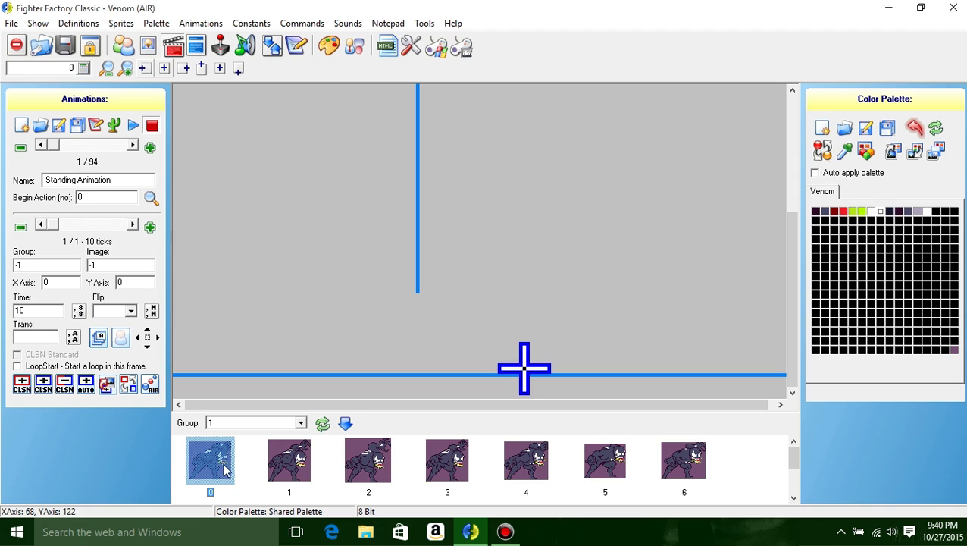
# Add sprite 0 to the Standing Animation, followed by every sprite in group 1.
pyautogui.rightClick(210, 454)
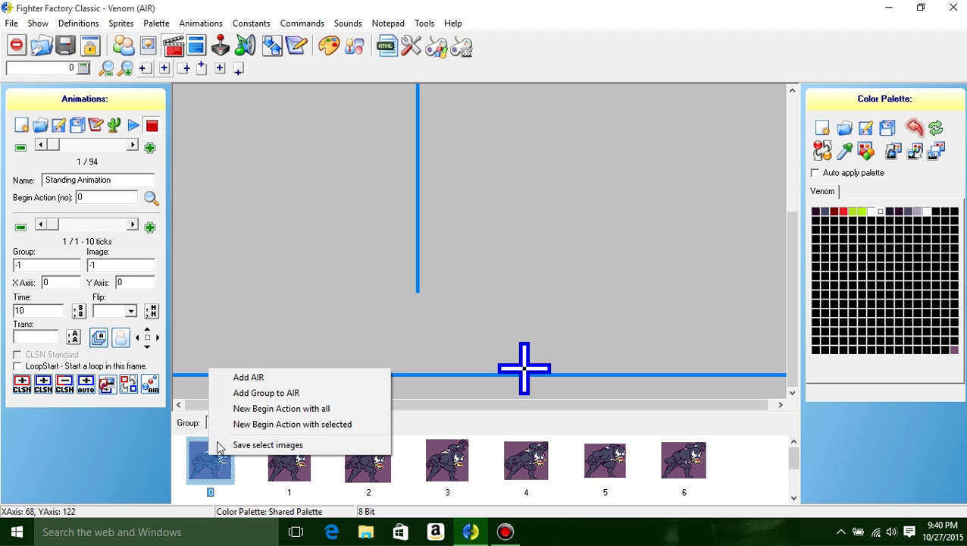
pyautogui.click(253, 376)
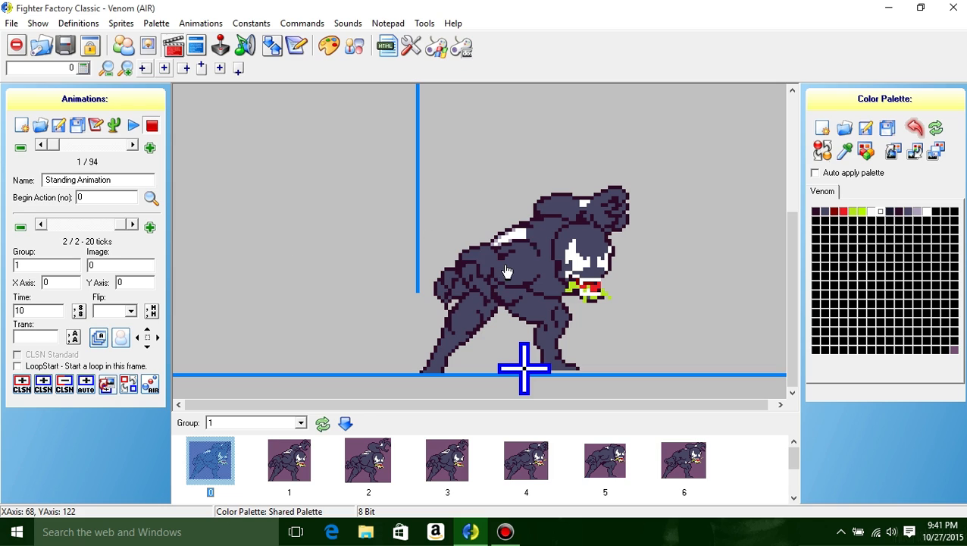
pyautogui.rightClick(215, 458)
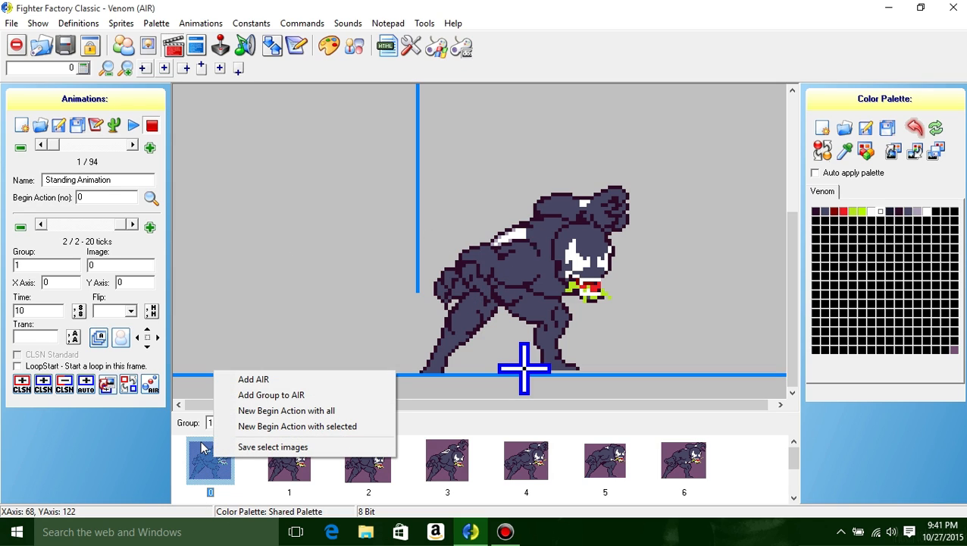
pyautogui.click(256, 394)
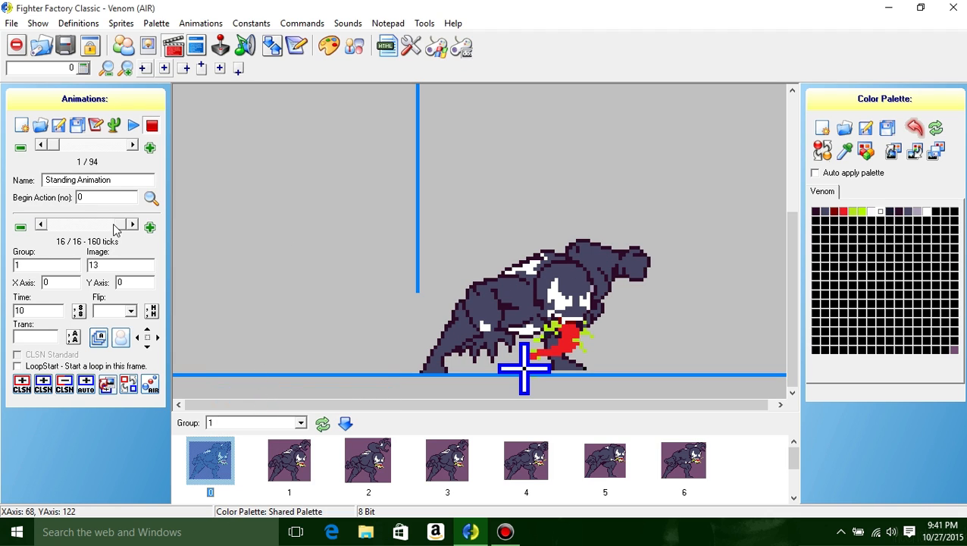
# Delete all the added sprite frames from the Standing Animation, keeping only the blank frame.
pyautogui.moveTo(119, 230); pyautogui.dragTo(136, 242)
pyautogui.click(21, 226)
pyautogui.click(20, 227)
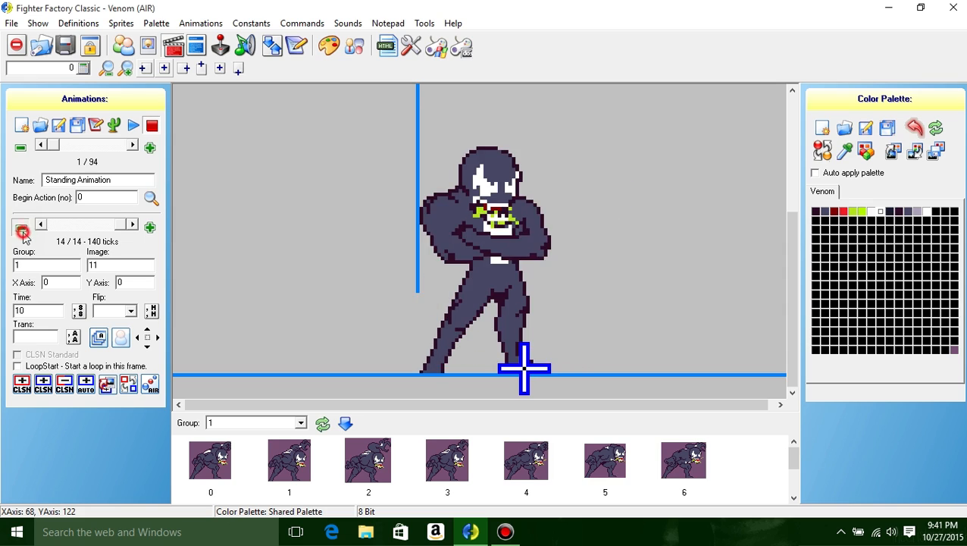
pyautogui.click(21, 227)
pyautogui.click(20, 227)
pyautogui.click(20, 226)
pyautogui.click(20, 227)
pyautogui.click(20, 226)
pyautogui.click(20, 227)
pyautogui.click(20, 226)
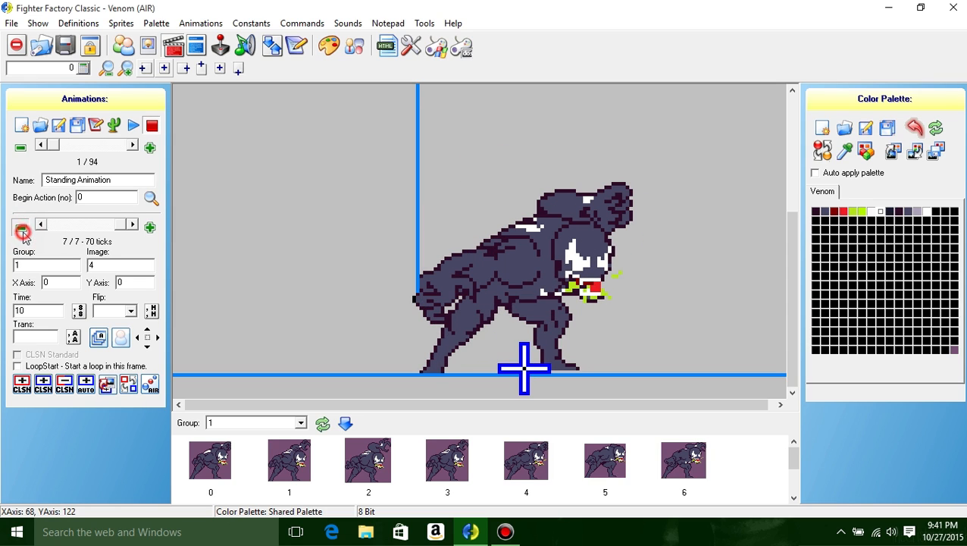
pyautogui.click(20, 226)
pyautogui.click(21, 227)
pyautogui.click(20, 226)
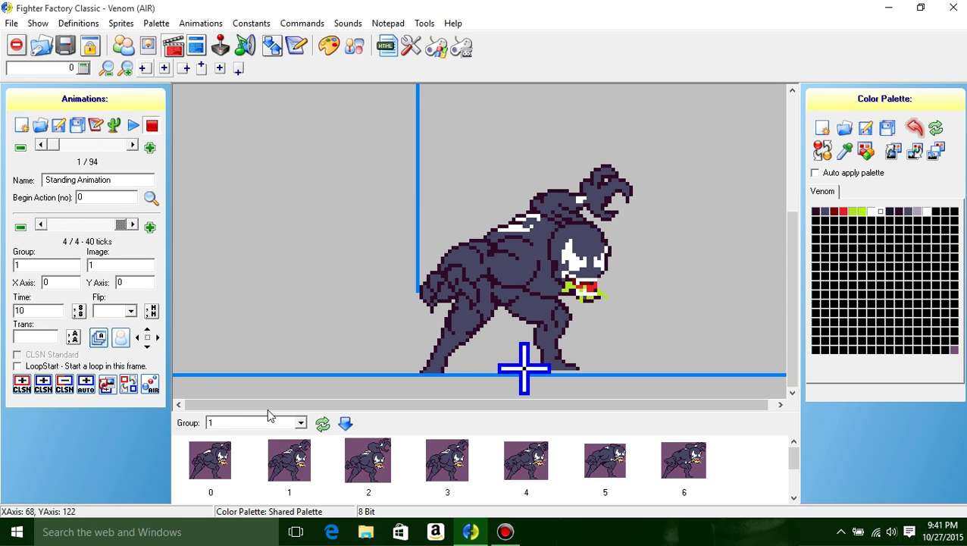
pyautogui.click(21, 227)
pyautogui.click(21, 226)
pyautogui.click(20, 227)
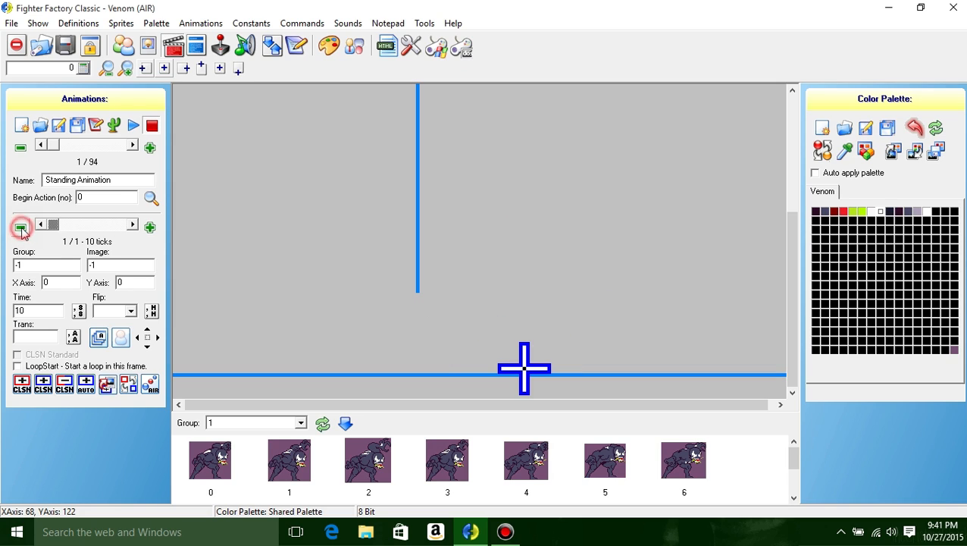
# Add group 1 sprites 0 through 6 to the Standing Animation.
pyautogui.scroll(-1, 492, 466)
pyautogui.scroll(1, 421, 493)
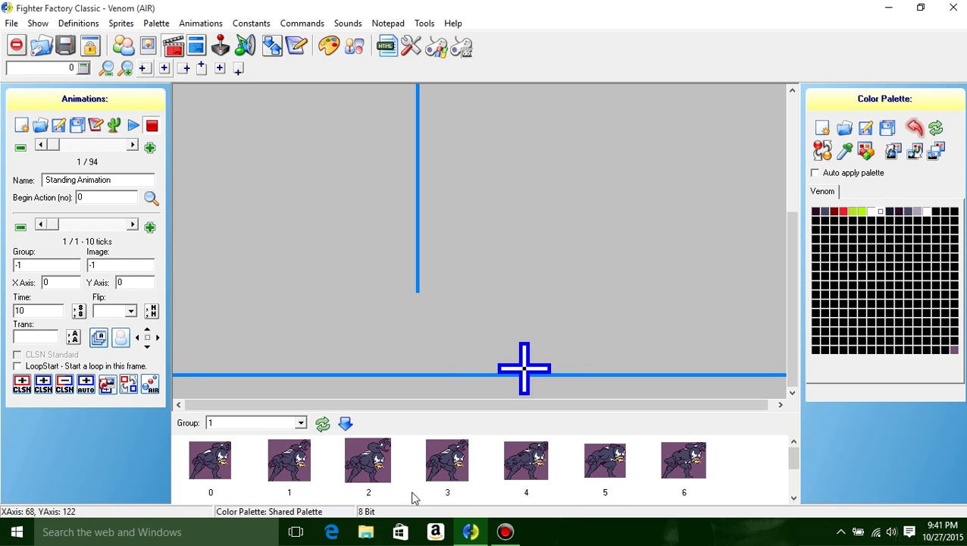
pyautogui.click(213, 467)
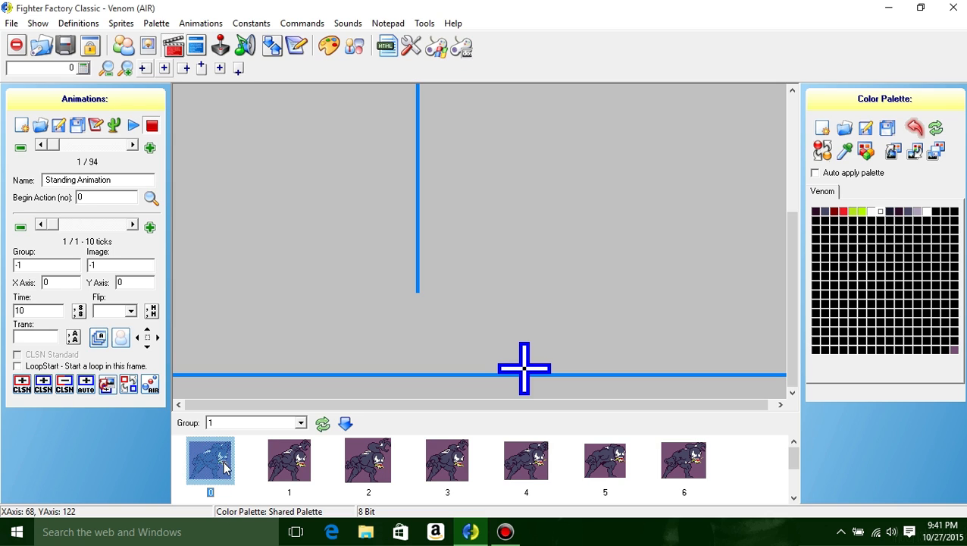
pyautogui.keyDown('shift'); pyautogui.click(687, 456); pyautogui.keyUp('shift')
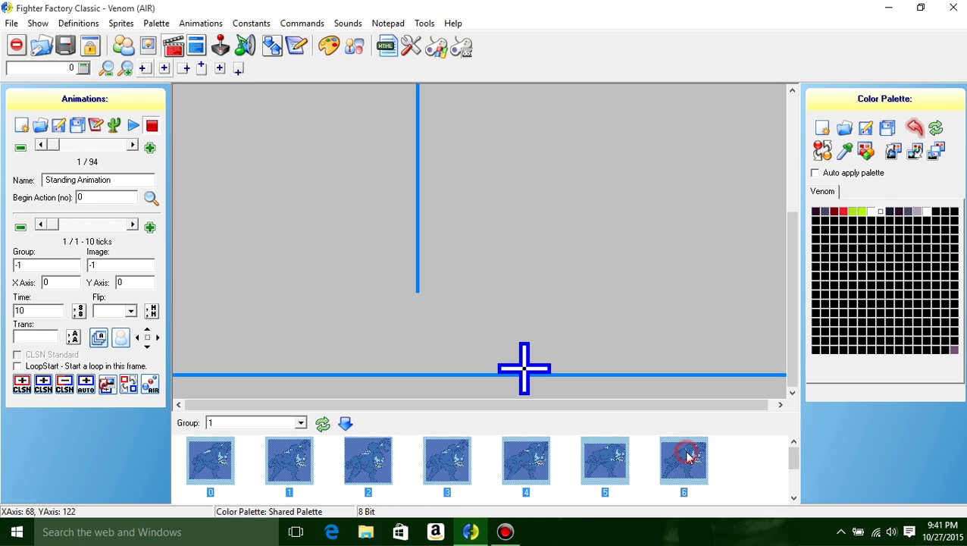
pyautogui.rightClick(687, 457)
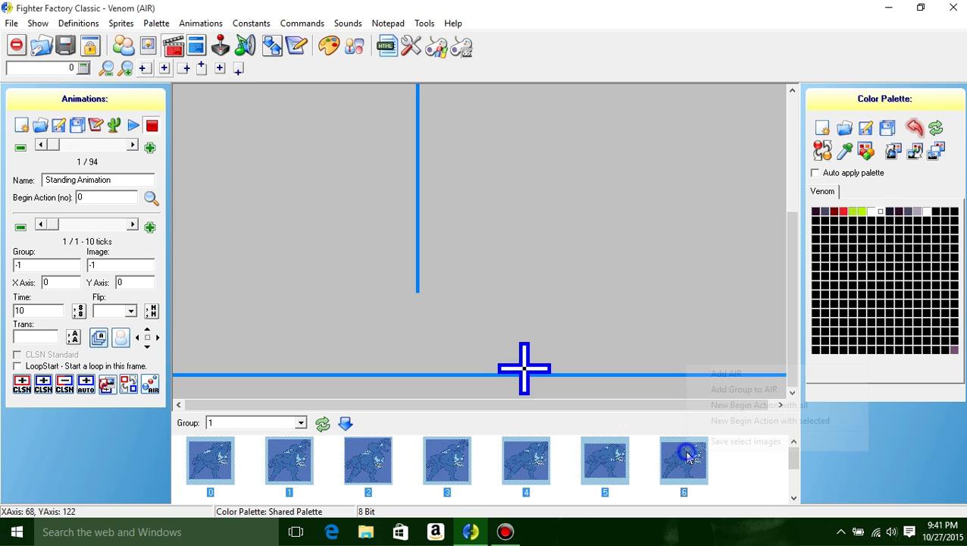
pyautogui.click(720, 373)
pyautogui.moveTo(123, 225); pyautogui.dragTo(141, 241)
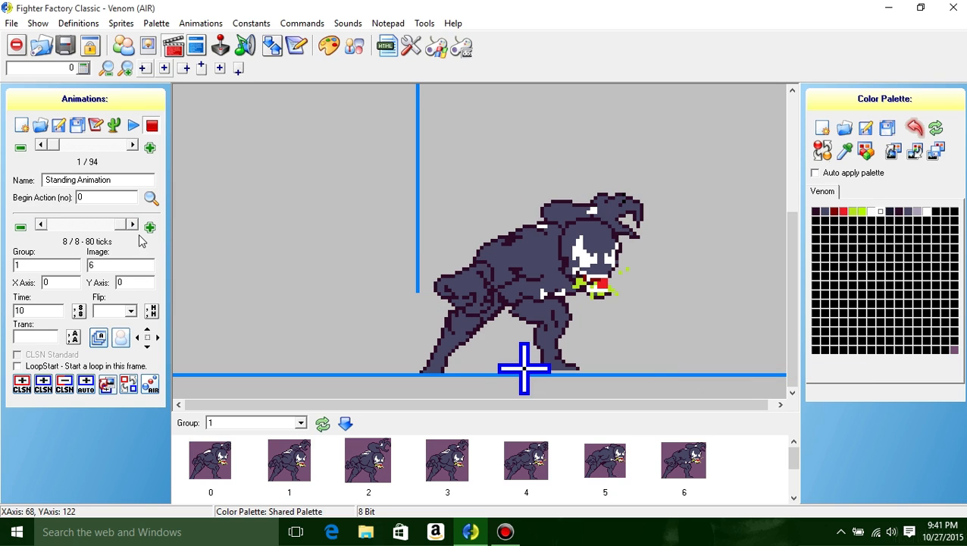
# Add group 1 sprites 7 through 9 to the Standing Animation.
pyautogui.moveTo(795, 454); pyautogui.dragTo(800, 480)
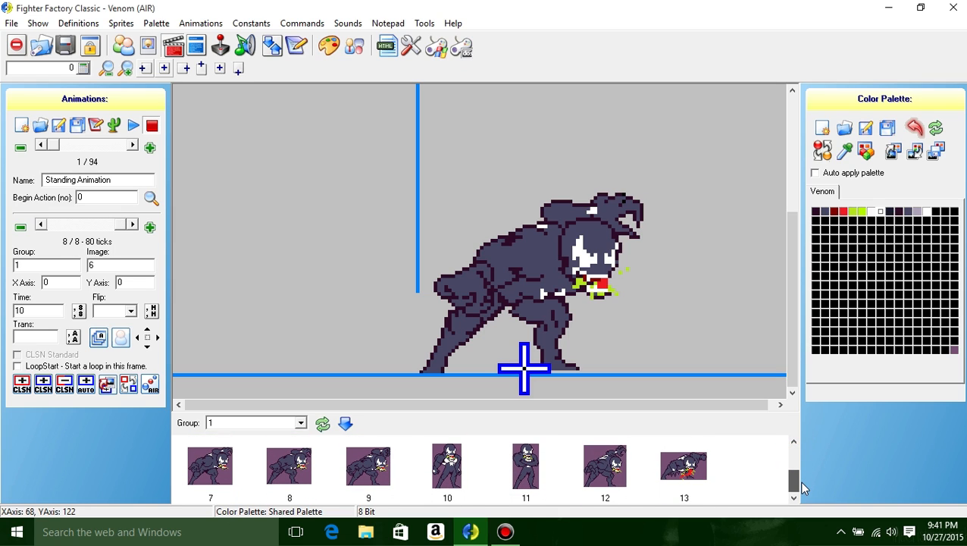
pyautogui.click(206, 470)
pyautogui.keyDown('shift'); pyautogui.click(392, 478); pyautogui.keyUp('shift')
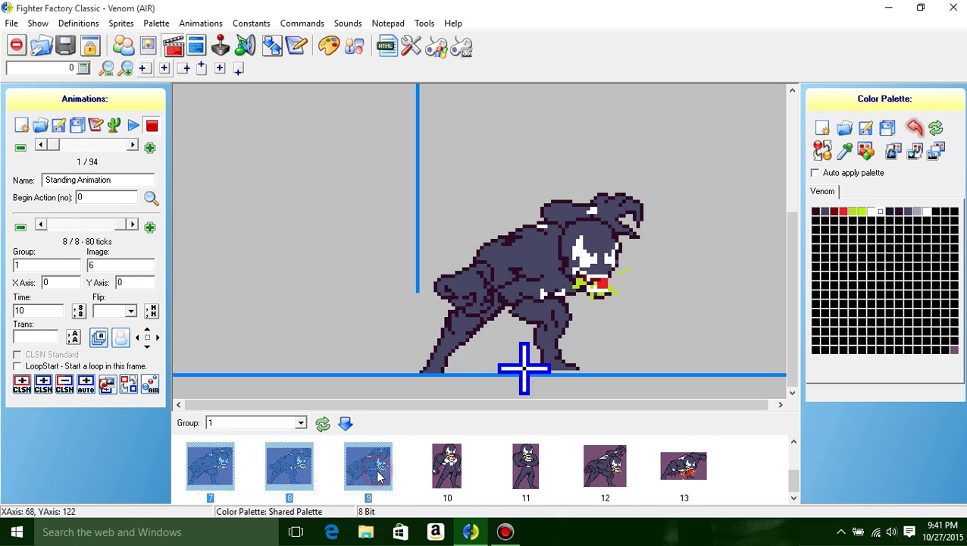
pyautogui.rightClick(379, 472)
pyautogui.click(393, 392)
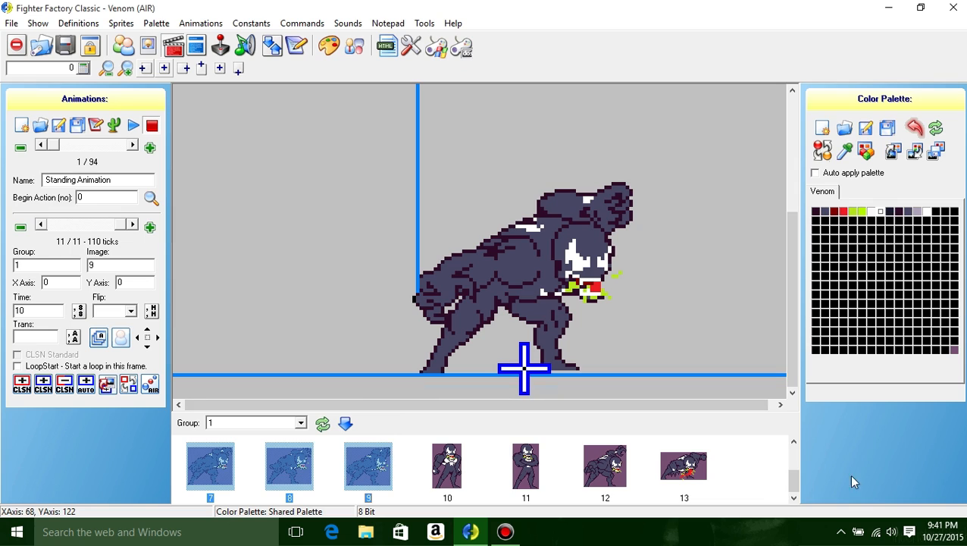
# Review the range of group 1 sprites from 0 to 9 that makes up the standing pose.
pyautogui.moveTo(795, 481)
pyautogui.mouseDown()
pyautogui.moveTo(794, 464)
pyautogui.moveTo(794, 481)
pyautogui.mouseUp()
pyautogui.scroll(2, 793, 461)
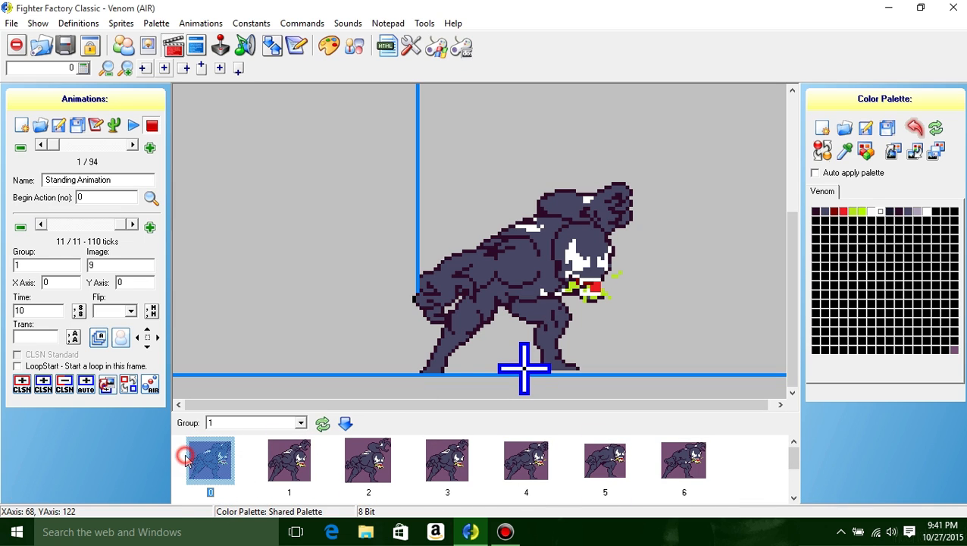
pyautogui.moveTo(794, 464); pyautogui.dragTo(788, 491)
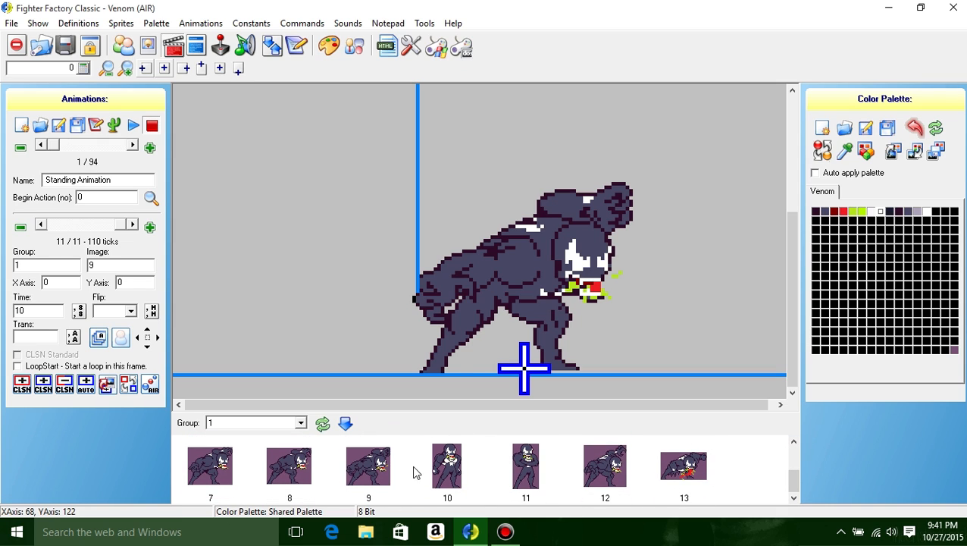
pyautogui.keyDown('shift'); pyautogui.click(388, 470); pyautogui.keyUp('shift')
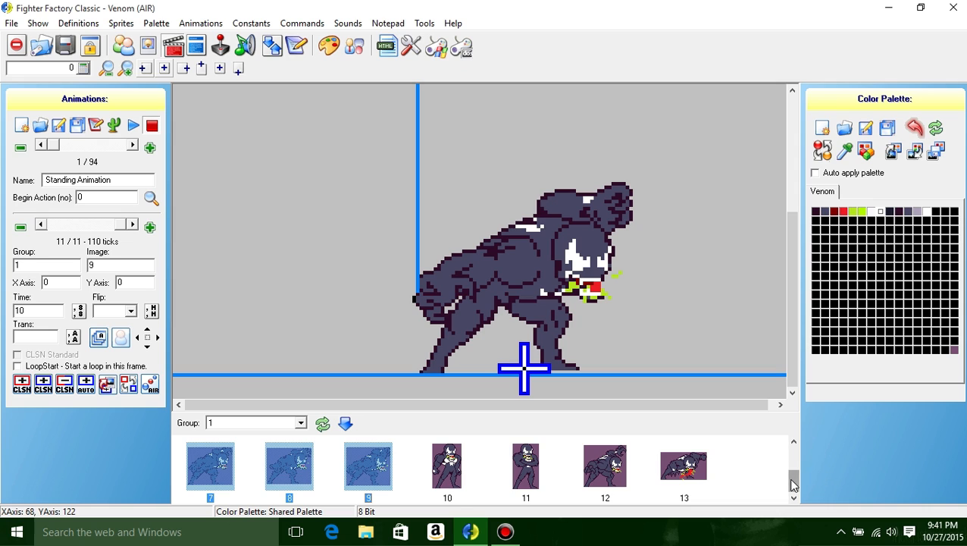
pyautogui.moveTo(793, 483); pyautogui.dragTo(790, 458)
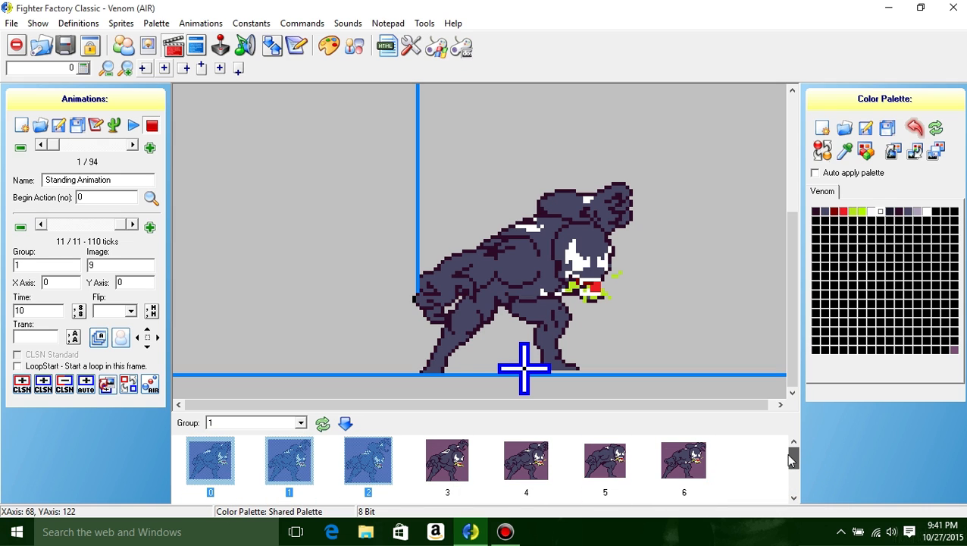
pyautogui.moveTo(790, 459); pyautogui.dragTo(783, 487)
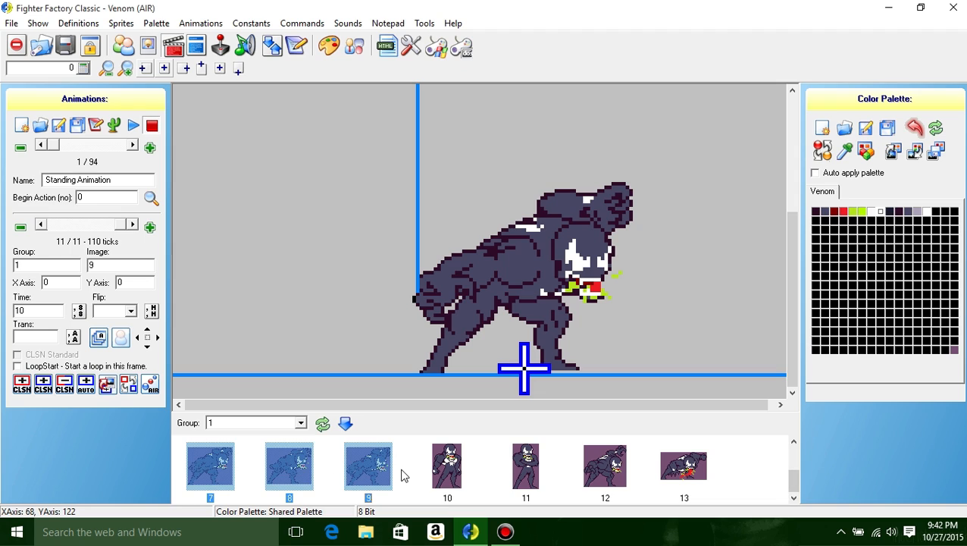
pyautogui.click(354, 471)
# Delete the blank first frame from the Standing Animation.
pyautogui.moveTo(121, 227); pyautogui.dragTo(181, 245)
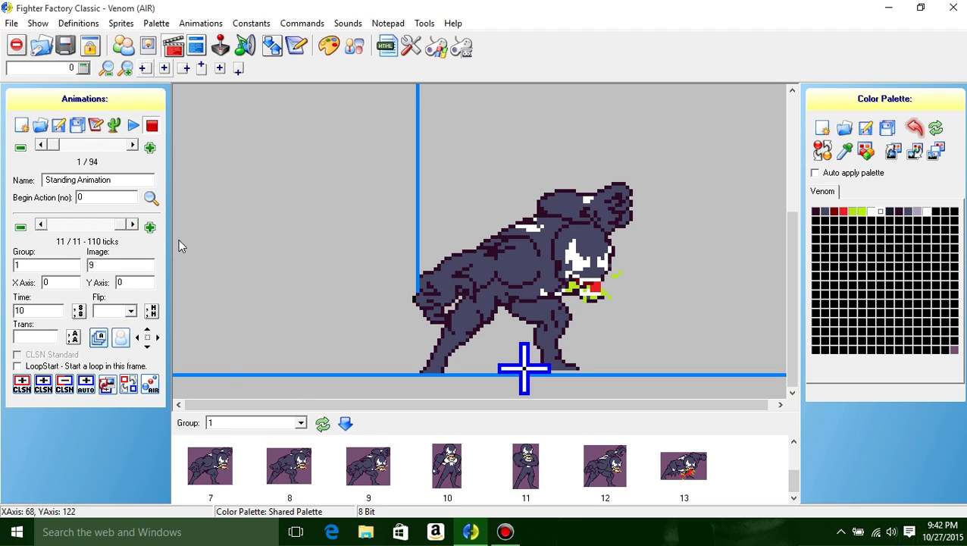
pyautogui.moveTo(124, 252); pyautogui.dragTo(25, 260)
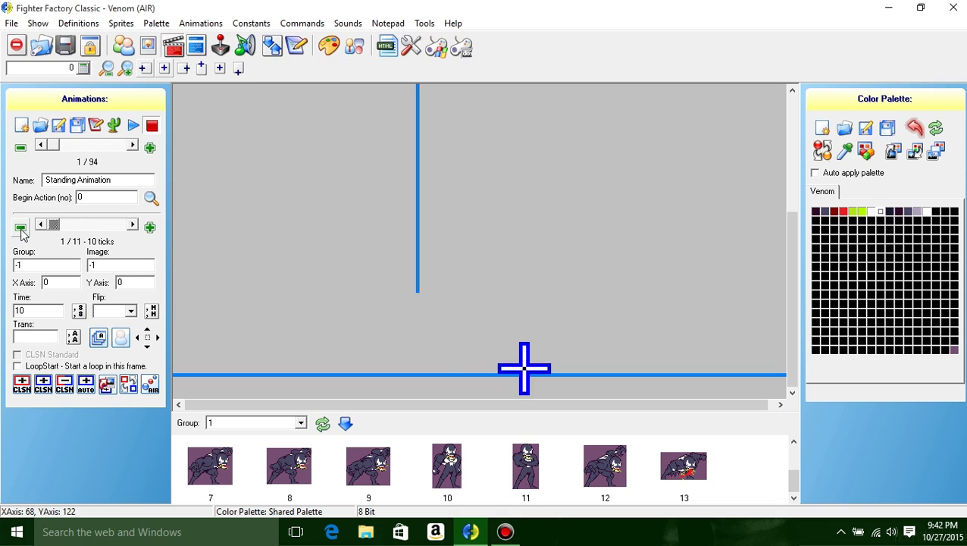
pyautogui.click(20, 228)
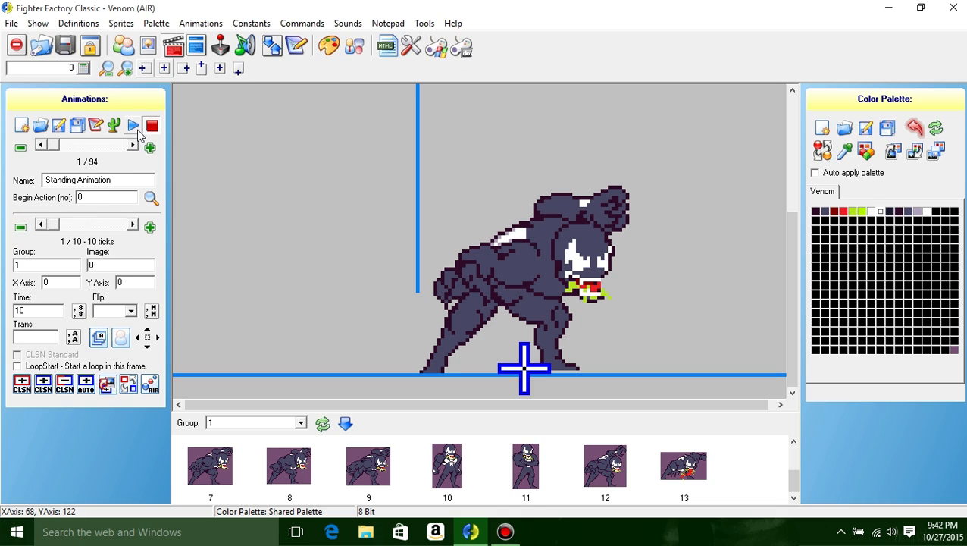
# Preview the Standing Animation, stop the playback, and step through its frames up to the fourth.
pyautogui.click(133, 126)
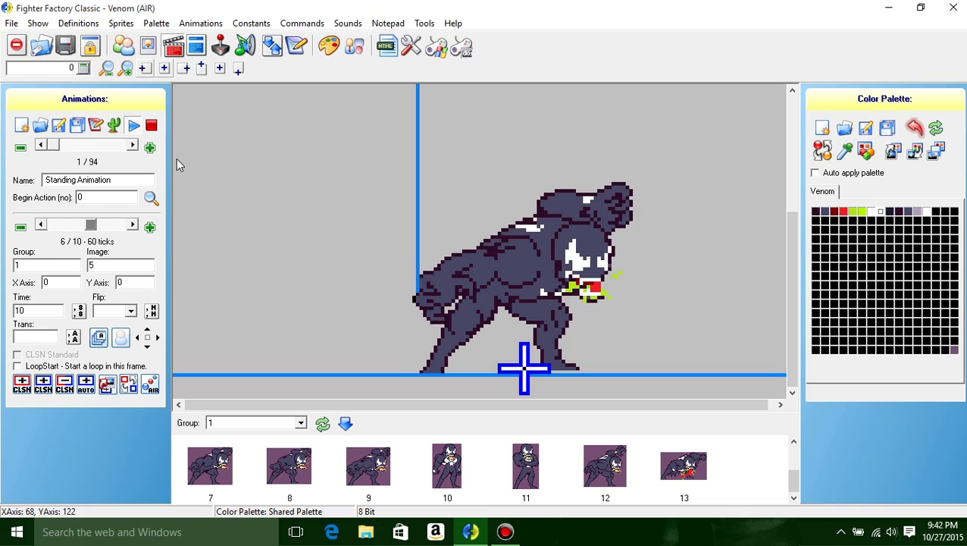
pyautogui.click(152, 126)
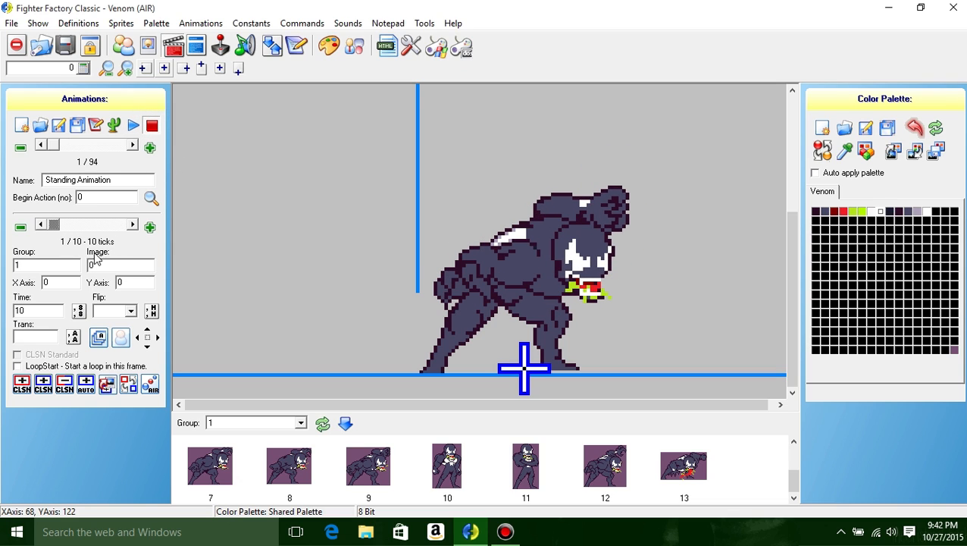
pyautogui.click(133, 225)
pyautogui.click(133, 225)
pyautogui.click(134, 225)
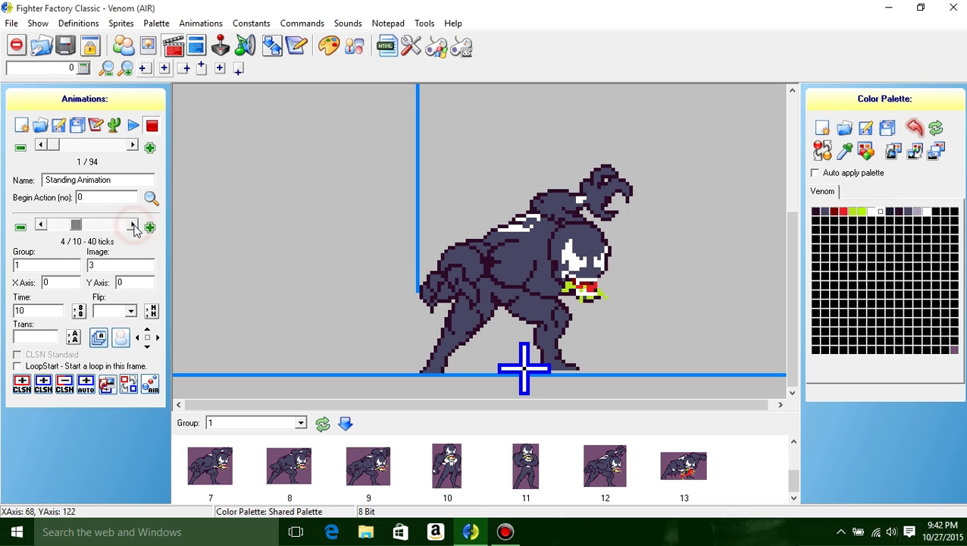
# Step through the Standing Animation's frames from the fourth to the tenth to inspect each pose.
pyautogui.click(133, 226)
pyautogui.click(133, 228)
pyautogui.click(134, 227)
pyautogui.click(133, 227)
pyautogui.click(133, 228)
pyautogui.click(134, 227)
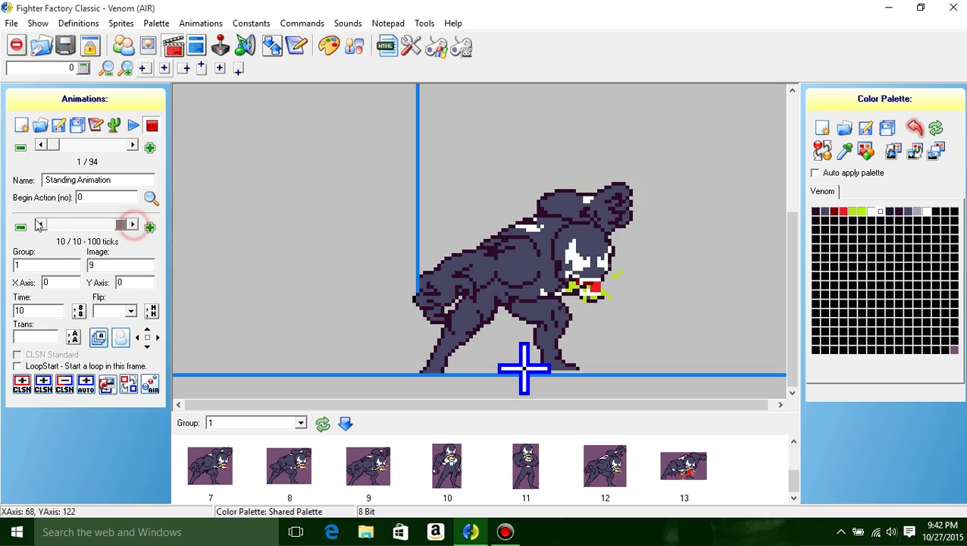
# Step back to the Standing Animation's first frame and forward to the fifth to compare the poses.
pyautogui.click(41, 225)
pyautogui.click(41, 225)
pyautogui.click(41, 225)
pyautogui.click(41, 225)
pyautogui.click(41, 226)
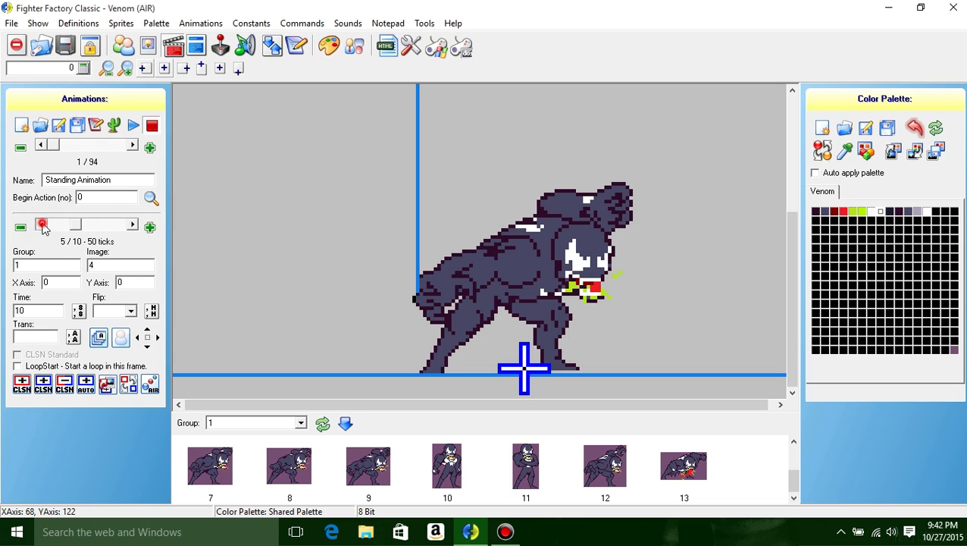
pyautogui.click(42, 225)
pyautogui.click(43, 225)
pyautogui.click(42, 225)
pyautogui.click(43, 225)
pyautogui.click(133, 226)
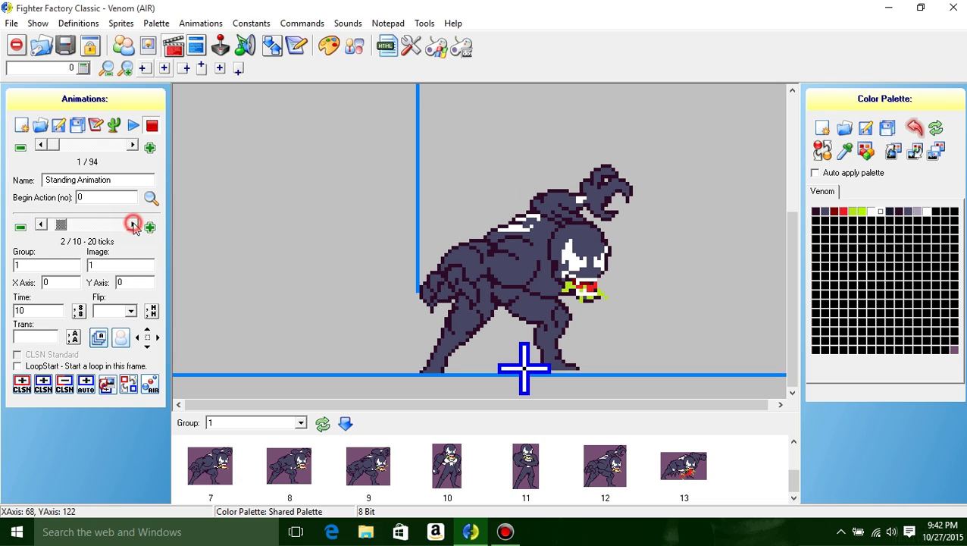
pyautogui.click(132, 226)
pyautogui.click(133, 226)
pyautogui.click(132, 226)
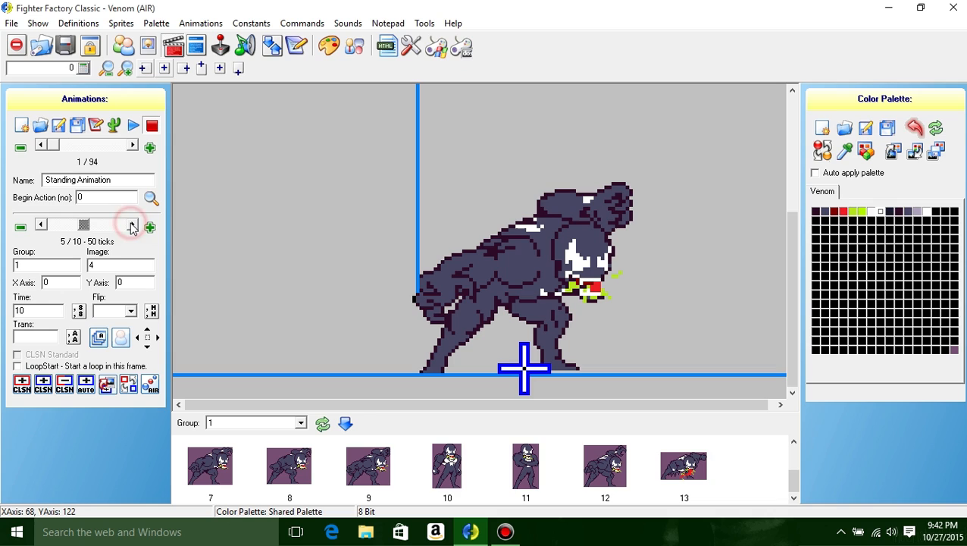
# Insert group 1 sprites 0 through 3 twice after the fourth frame of the Standing Animation.
pyautogui.click(43, 226)
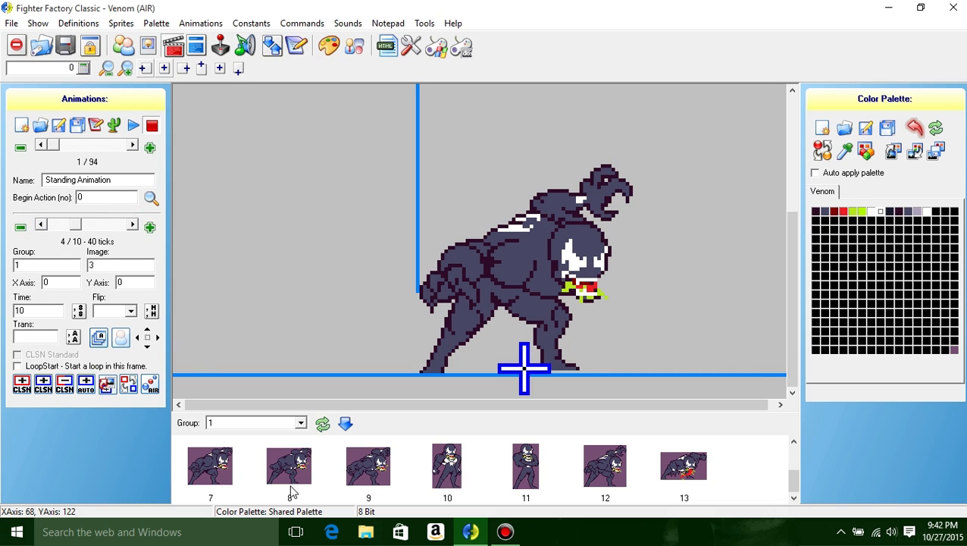
pyautogui.click(793, 447)
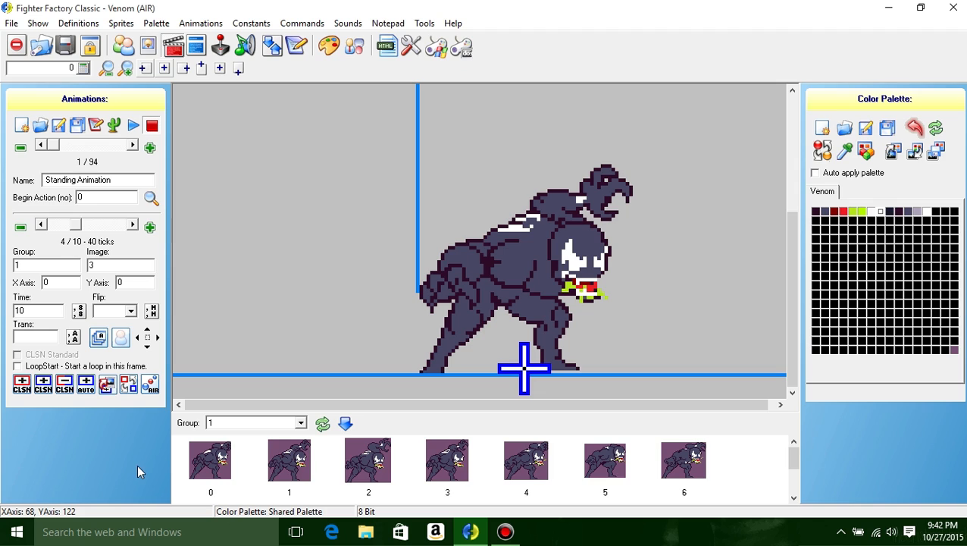
pyautogui.click(206, 470)
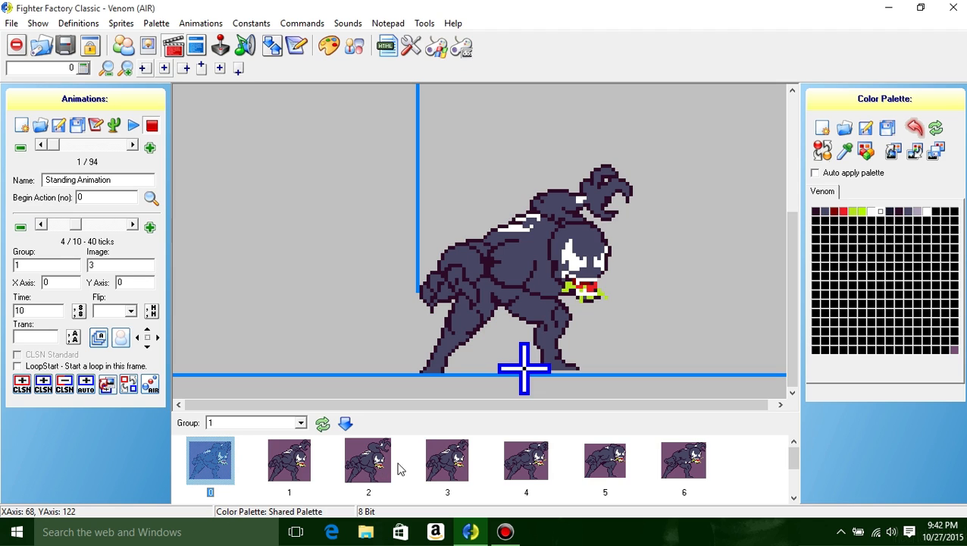
pyautogui.keyDown('shift'); pyautogui.click(446, 459); pyautogui.keyUp('shift')
pyautogui.rightClick(448, 460)
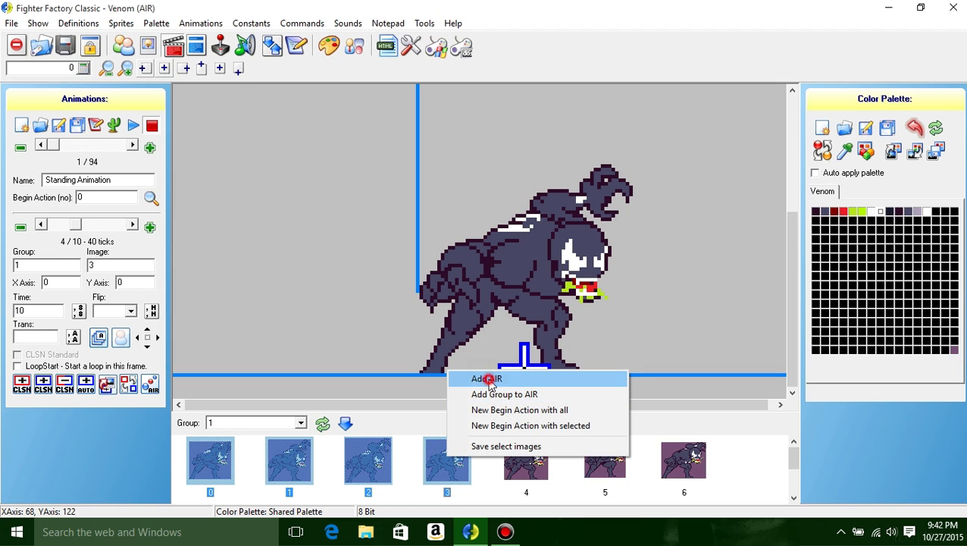
pyautogui.click(487, 379)
pyautogui.rightClick(447, 473)
pyautogui.click(489, 395)
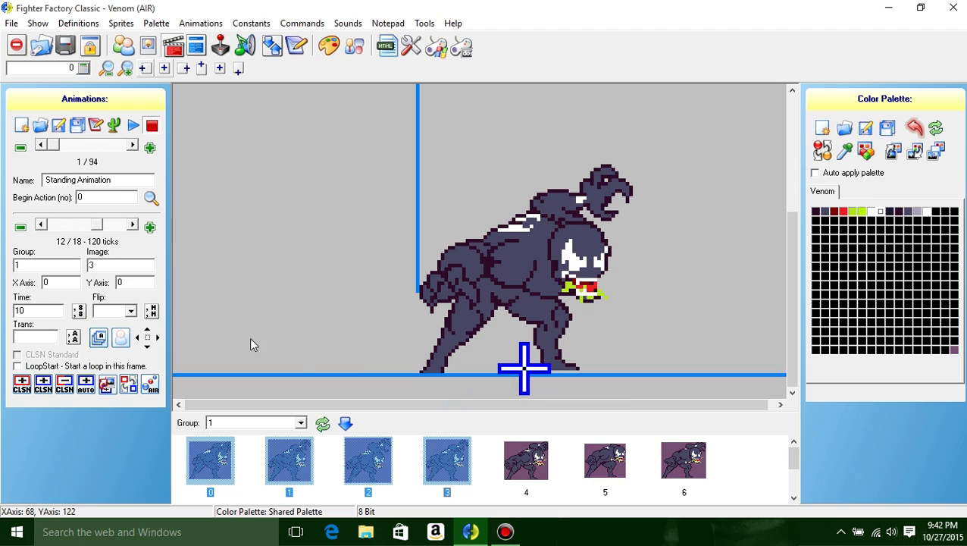
# Return to the first frame, preview the extended Standing Animation, and stop the playback.
pyautogui.moveTo(95, 231); pyautogui.dragTo(25, 241)
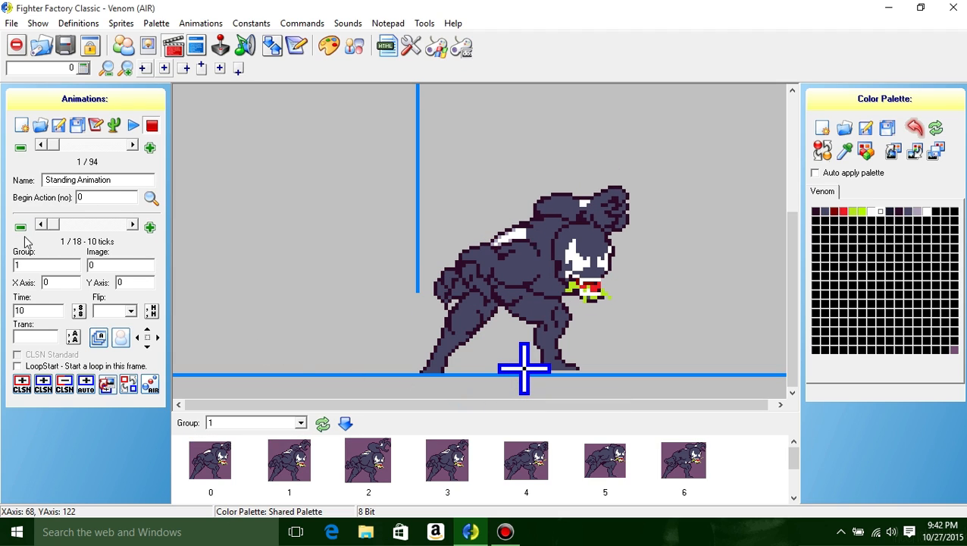
pyautogui.click(133, 126)
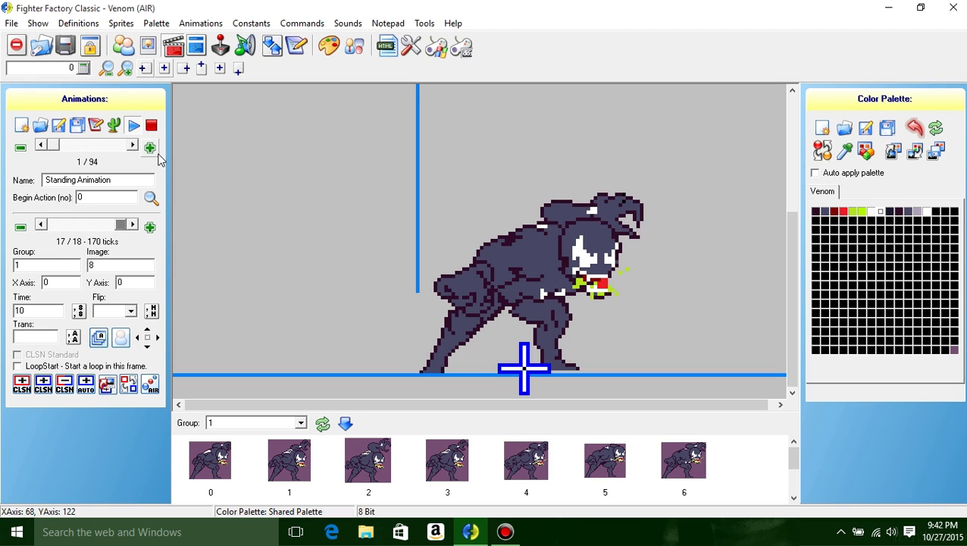
pyautogui.click(152, 125)
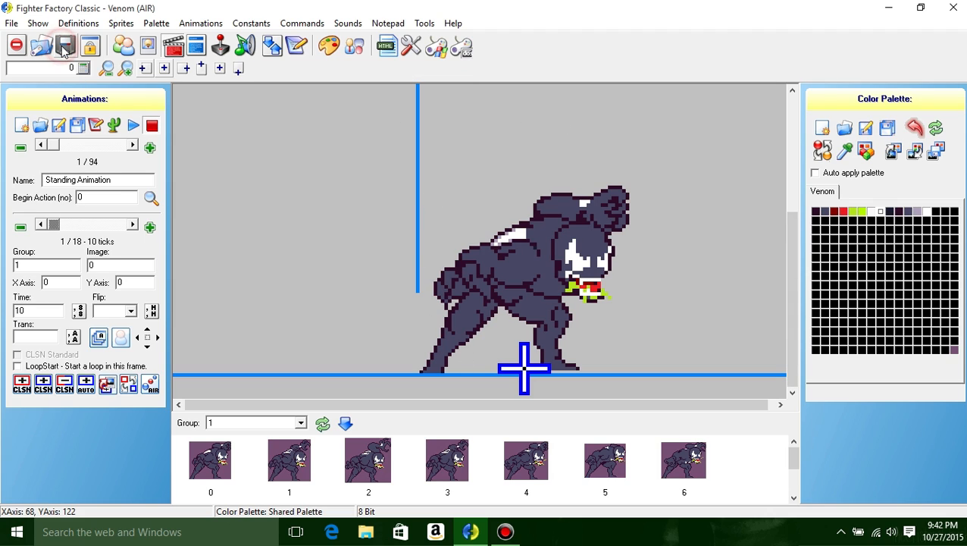
# Clear the WinMugen executable path and set it again to mugen.exe in the Desktop's mugen folder.
pyautogui.click(409, 50)
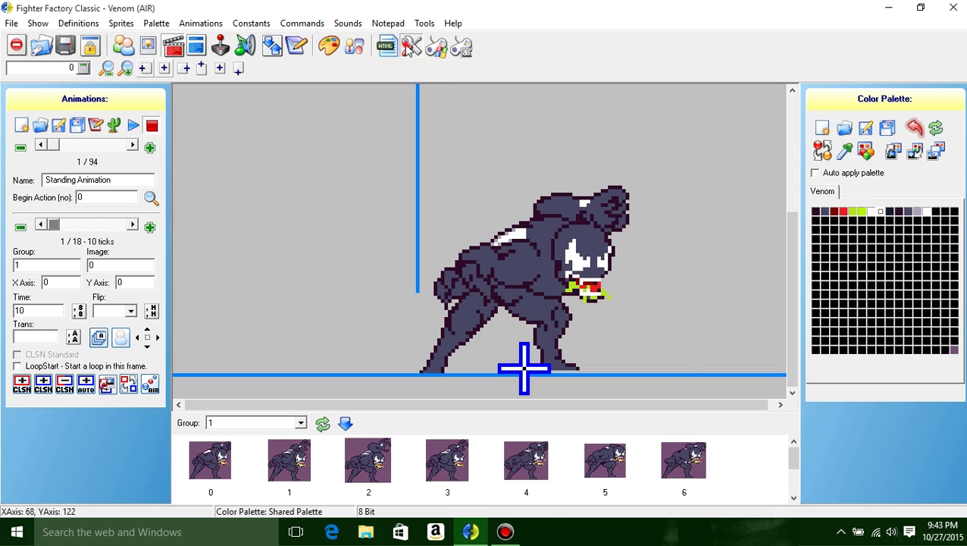
pyautogui.doubleClick(475, 156)
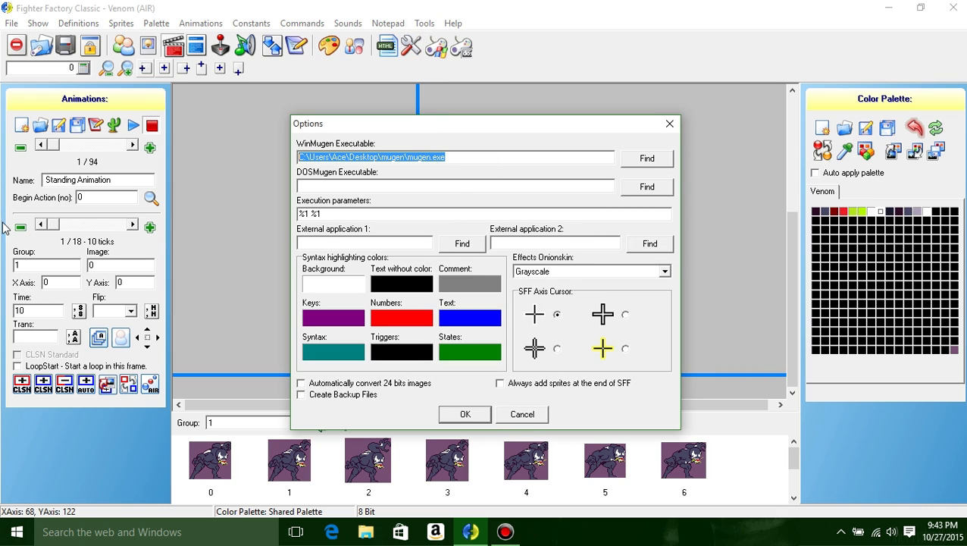
pyautogui.press('Delete')
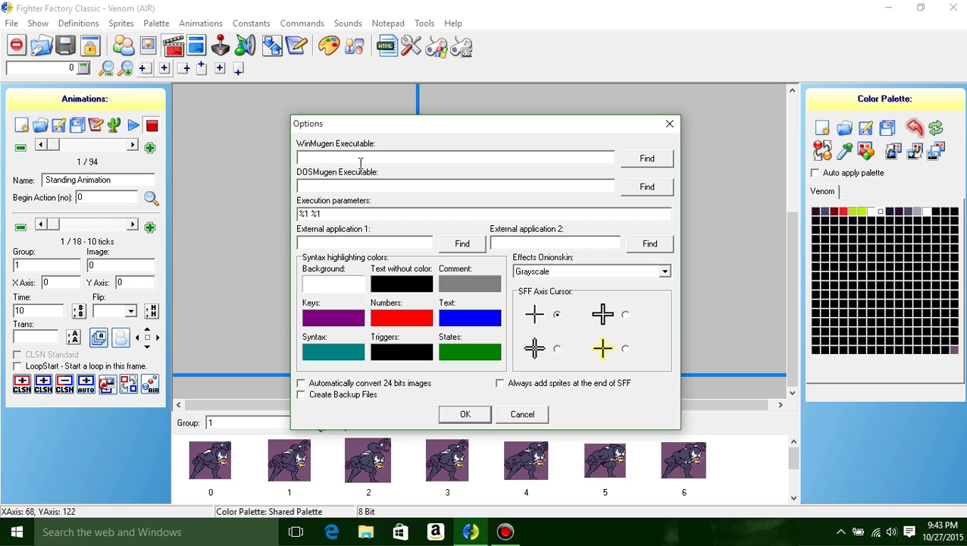
pyautogui.click(645, 161)
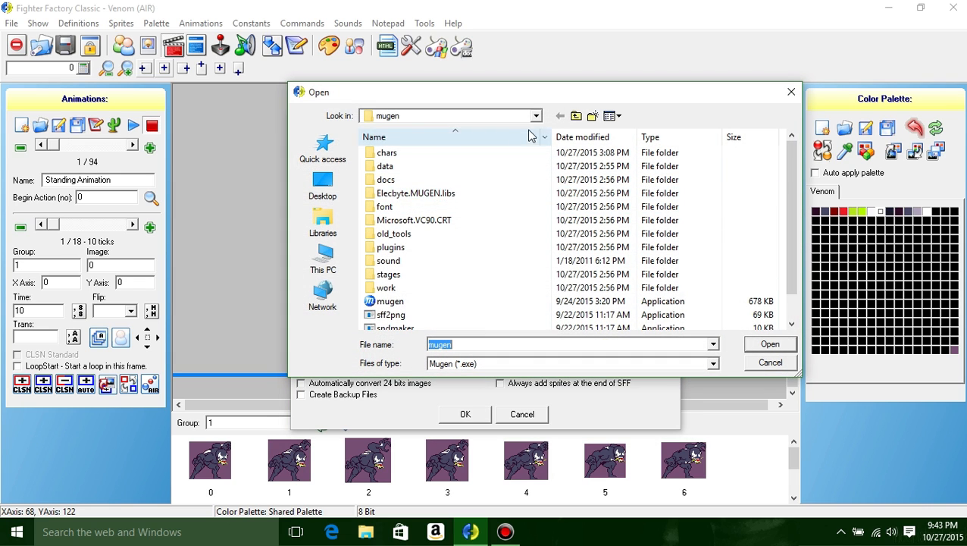
pyautogui.click(576, 115)
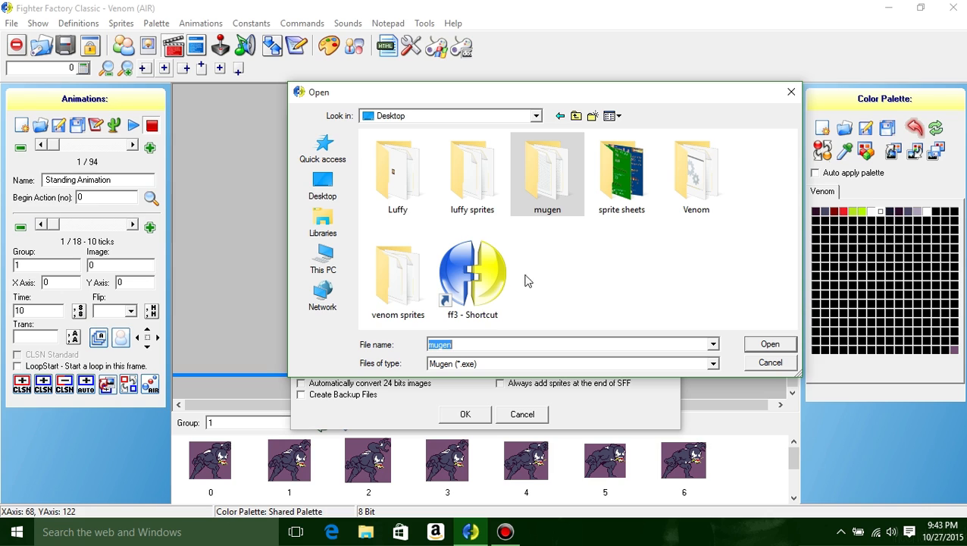
pyautogui.doubleClick(549, 172)
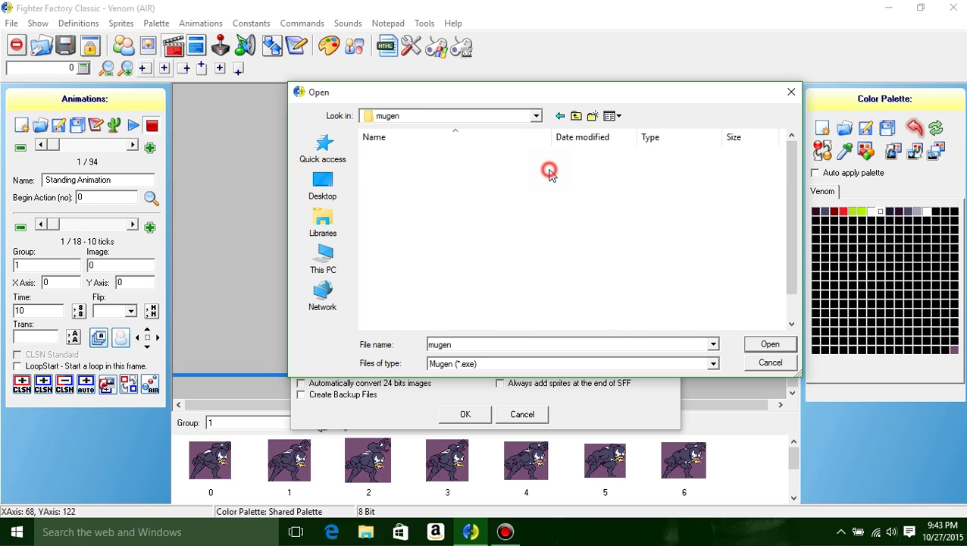
pyautogui.scroll(-1, 489, 294)
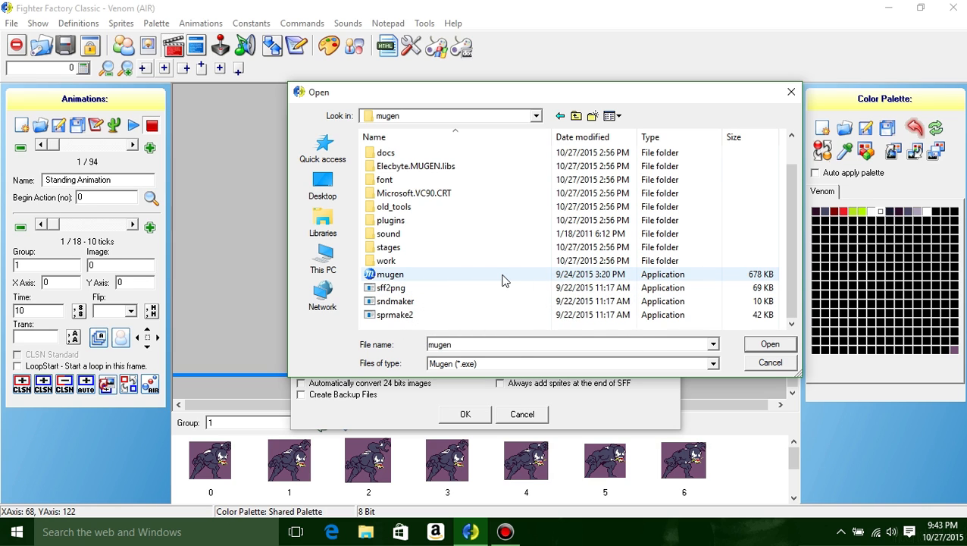
pyautogui.click(501, 276)
pyautogui.click(770, 344)
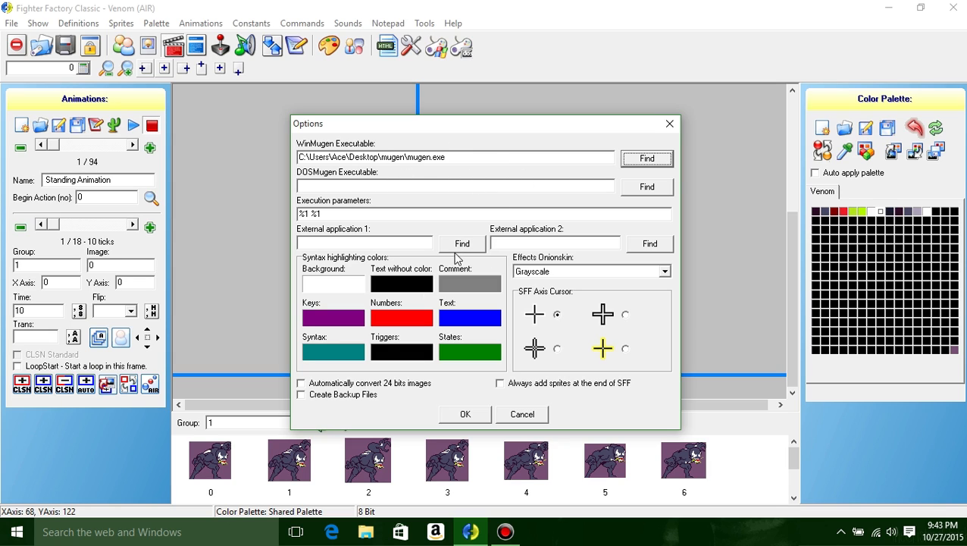
pyautogui.click(466, 415)
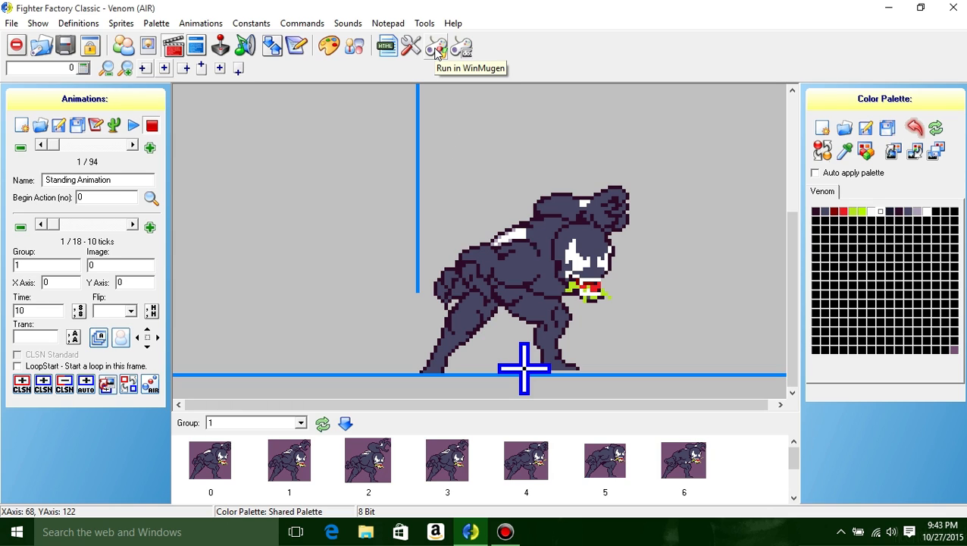
# Run the character in WinMugen to check the standing animation in a match, and close the game window.
pyautogui.click(437, 49)
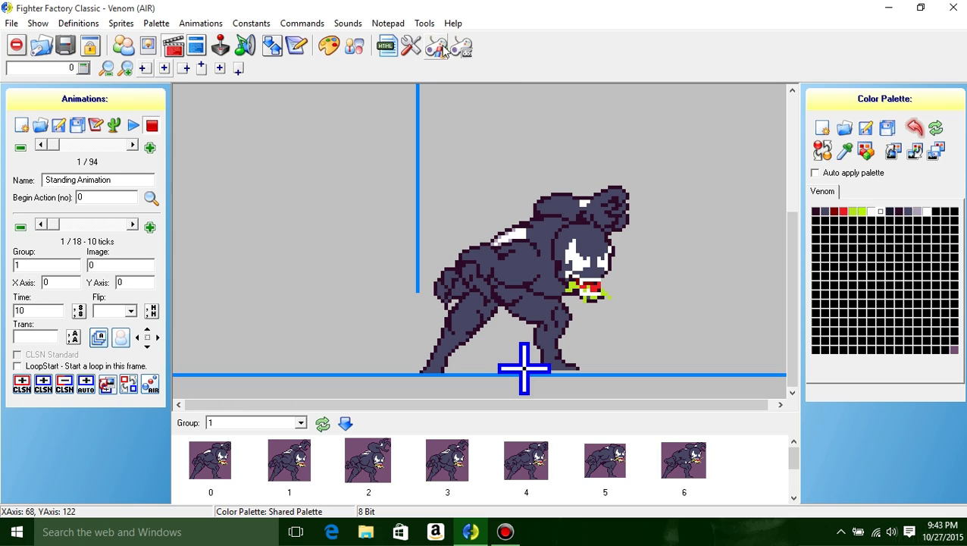
pyautogui.click(429, 46)
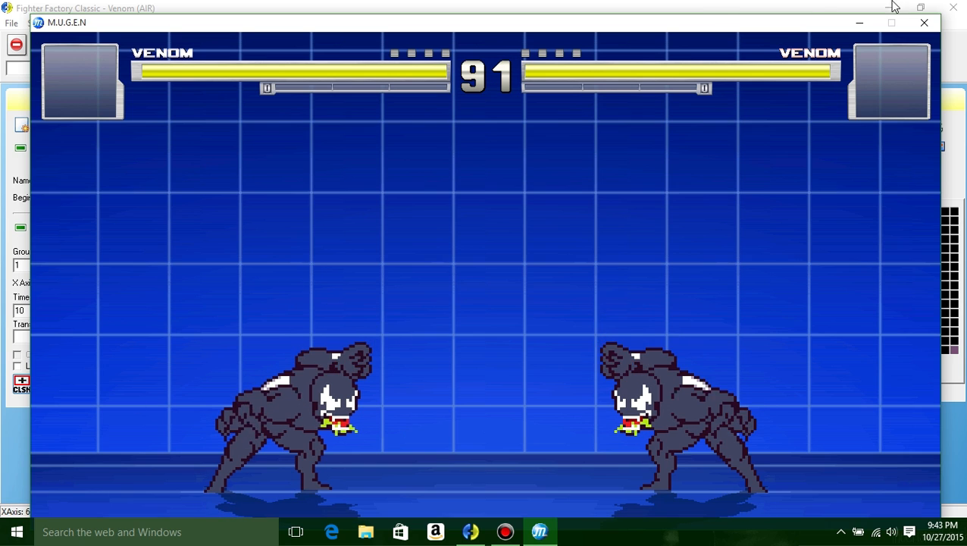
pyautogui.click(924, 23)
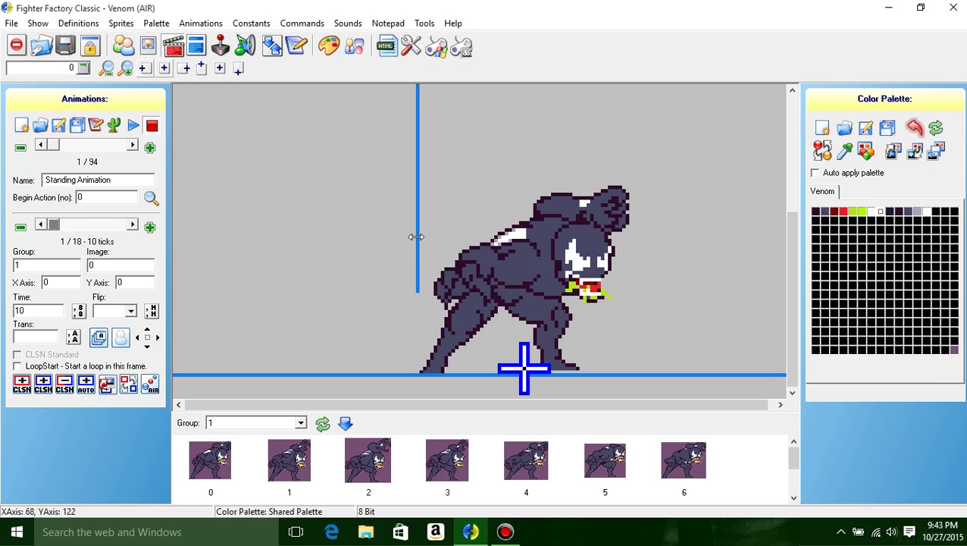
# Add a blue CLSN box to the first frame and fit it over Venom's front half, from raised hand to ground line.
pyautogui.moveTo(416, 237); pyautogui.dragTo(414, 262)
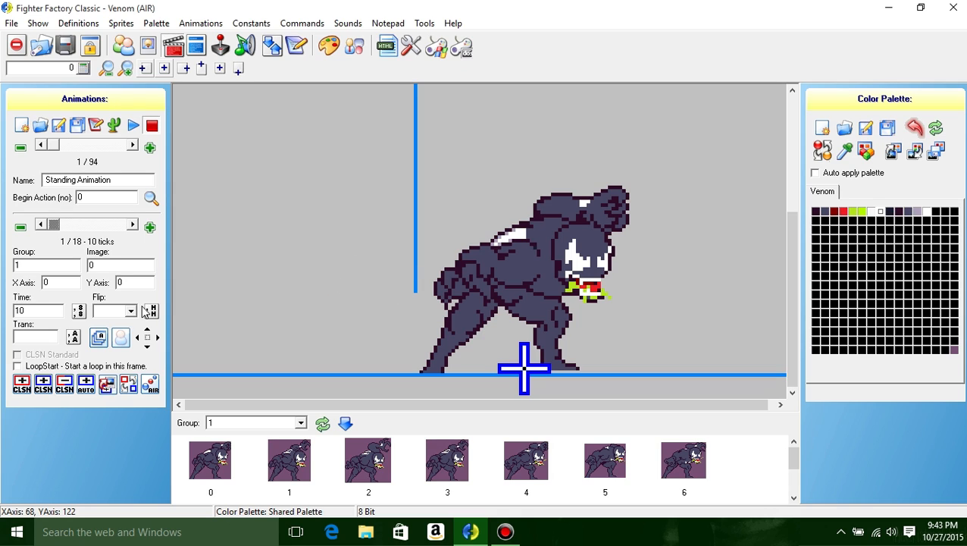
pyautogui.moveTo(58, 231); pyautogui.dragTo(38, 235)
pyautogui.click(42, 385)
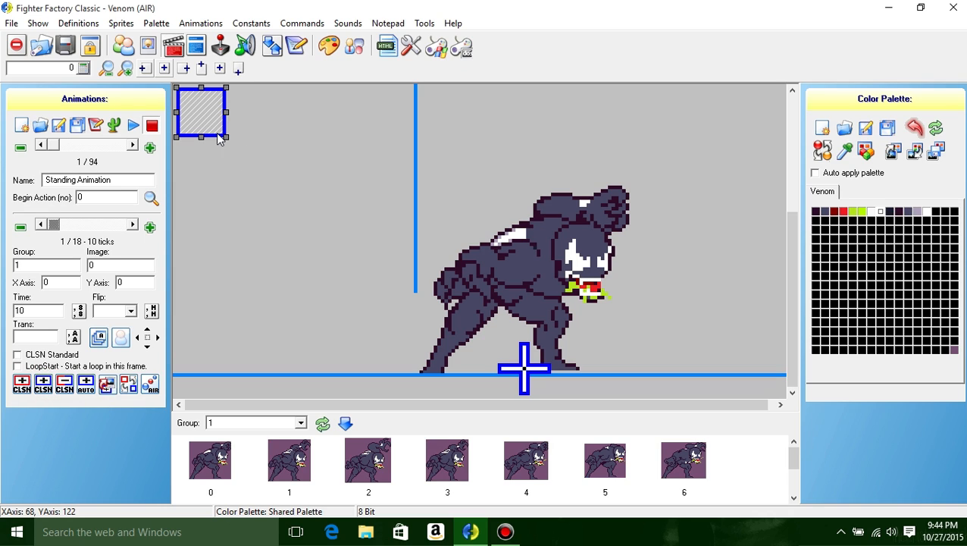
pyautogui.moveTo(199, 107); pyautogui.dragTo(323, 110)
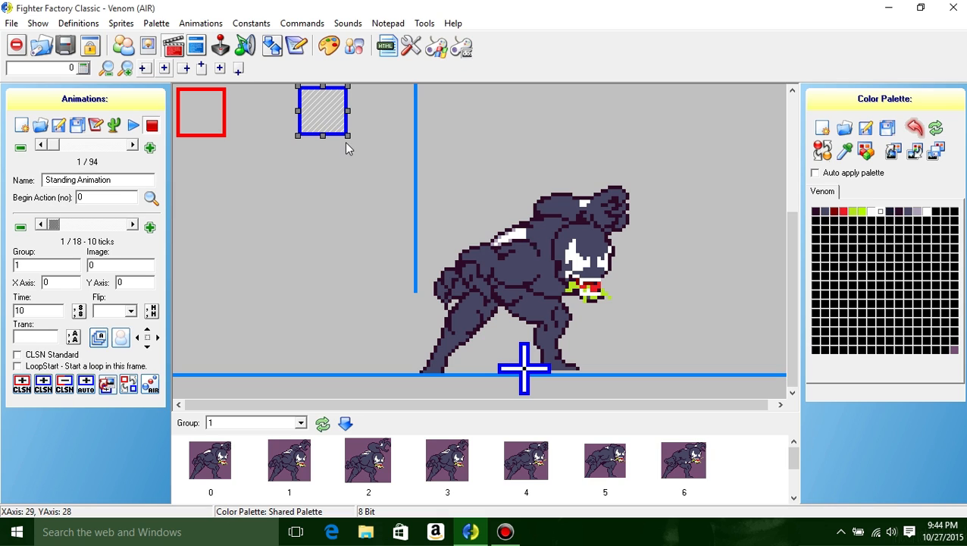
pyautogui.moveTo(319, 106); pyautogui.dragTo(615, 192)
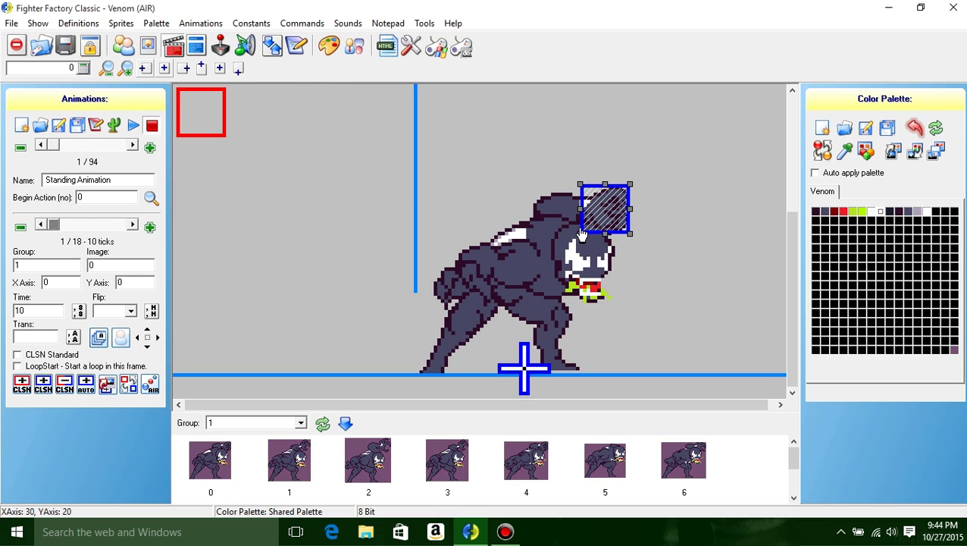
pyautogui.moveTo(556, 245); pyautogui.dragTo(521, 373)
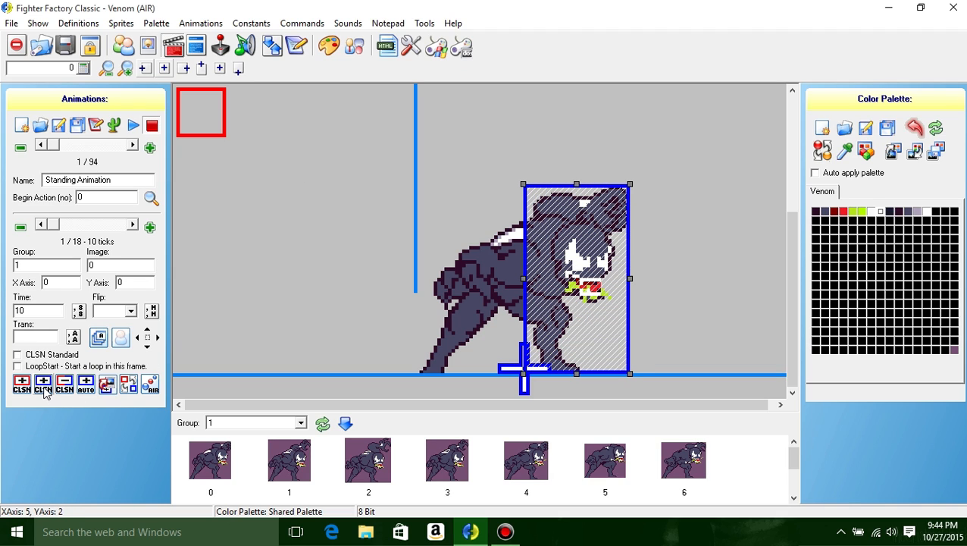
# Move the red CLSN box away from the canvas corner and delete it from the first frame.
pyautogui.moveTo(199, 103); pyautogui.dragTo(322, 189)
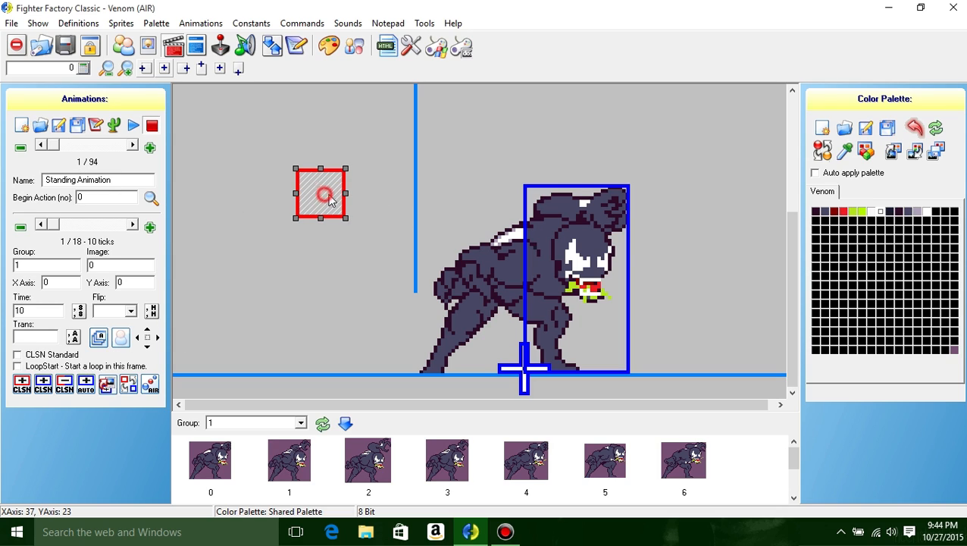
pyautogui.moveTo(319, 189)
pyautogui.mouseDown()
pyautogui.moveTo(486, 153)
pyautogui.moveTo(305, 183)
pyautogui.mouseUp()
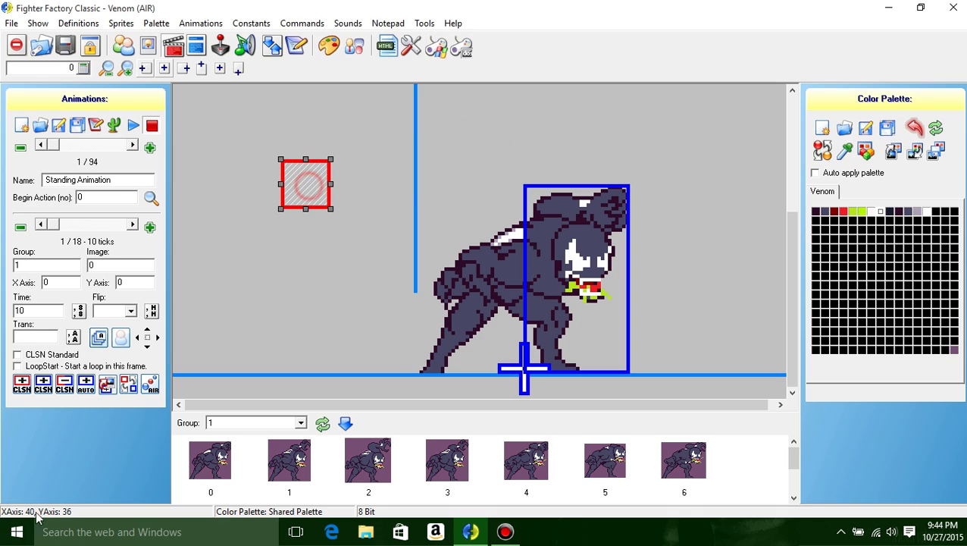
pyautogui.click(66, 385)
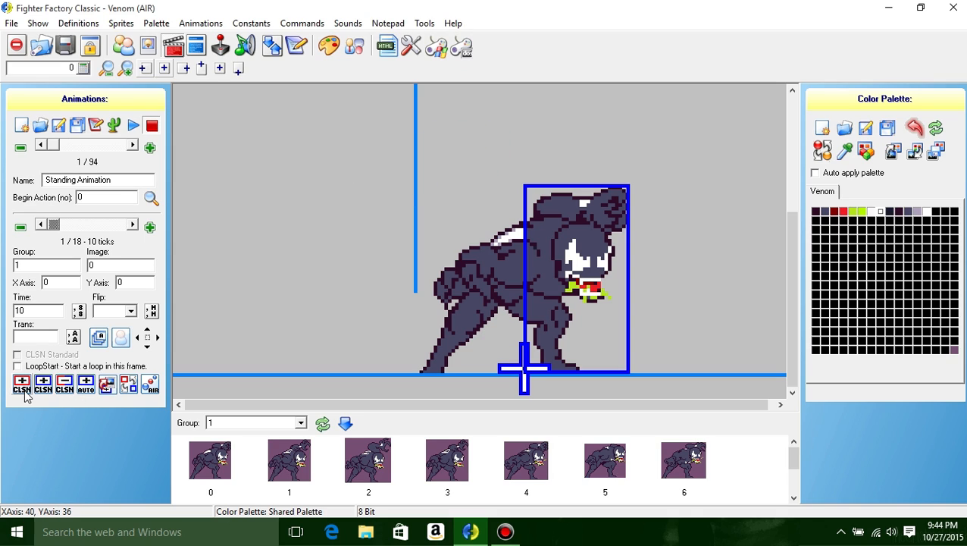
# Add a second blue CLSN box to the first frame and fit it over Venom's back and rear leg, adjoining the front box.
pyautogui.moveTo(50, 146)
pyautogui.mouseDown()
pyautogui.moveTo(95, 154)
pyautogui.moveTo(45, 155)
pyautogui.mouseUp()
pyautogui.moveTo(69, 157); pyautogui.dragTo(40, 155)
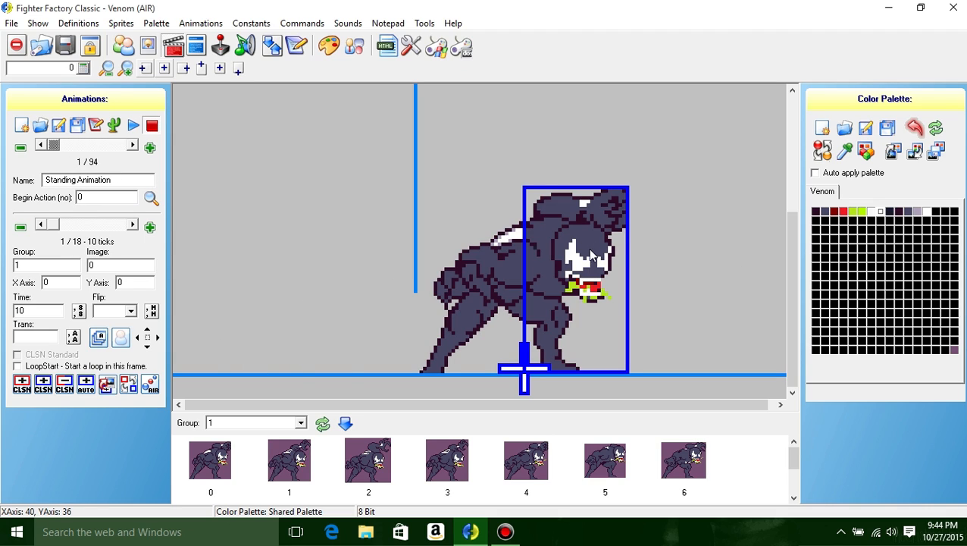
pyautogui.click(42, 385)
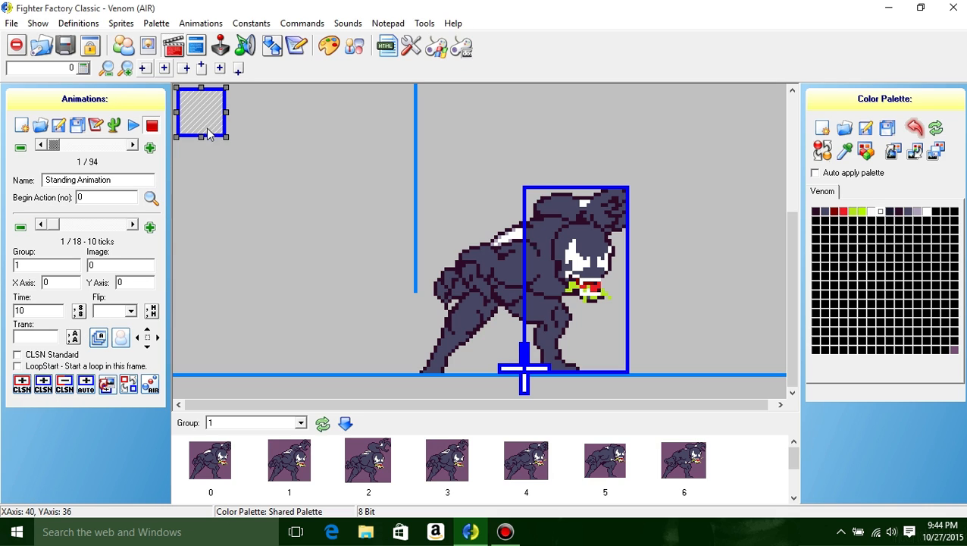
pyautogui.moveTo(203, 119); pyautogui.dragTo(417, 377)
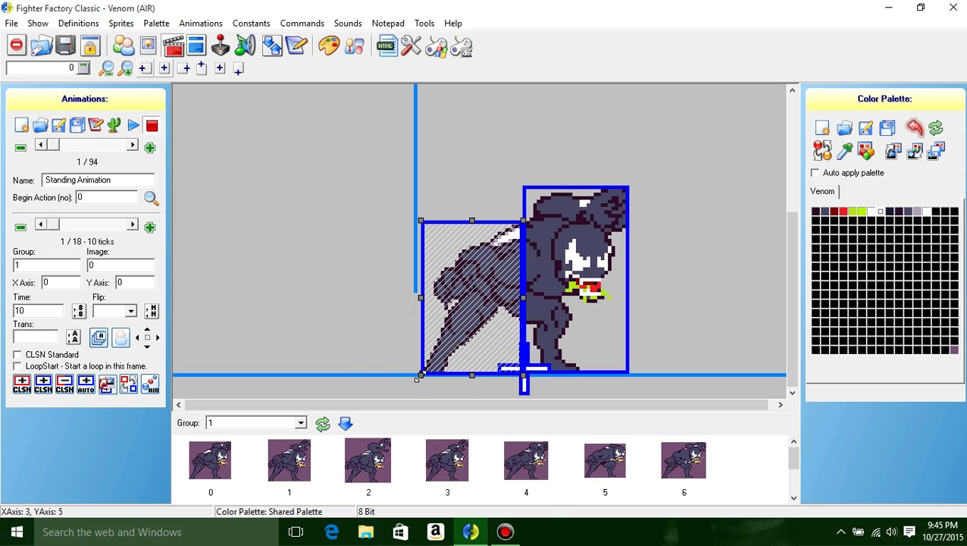
# Mark both blue CLSN boxes on the first frame, front half and back half, as CLSN Standard.
pyautogui.moveTo(53, 225); pyautogui.dragTo(34, 241)
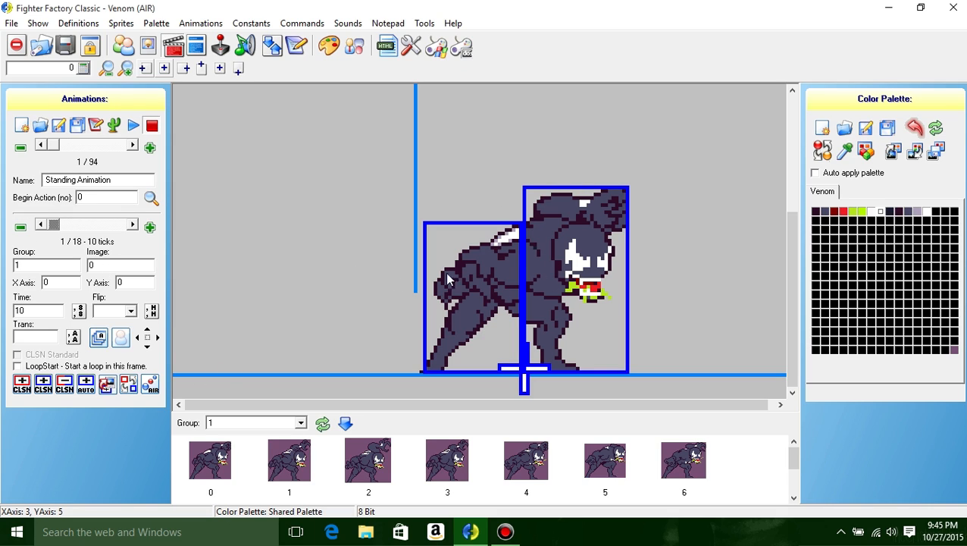
pyautogui.moveTo(53, 229); pyautogui.dragTo(15, 241)
pyautogui.click(570, 233)
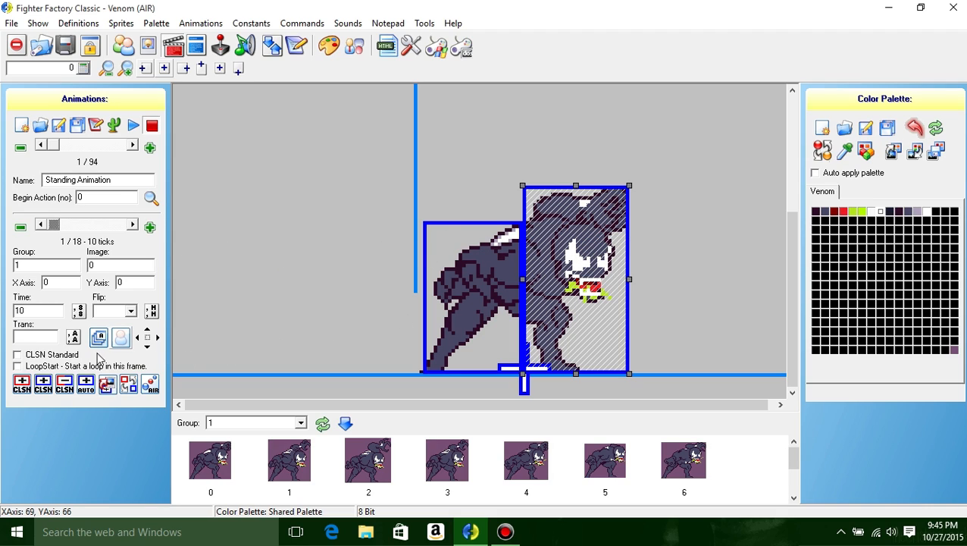
pyautogui.click(17, 355)
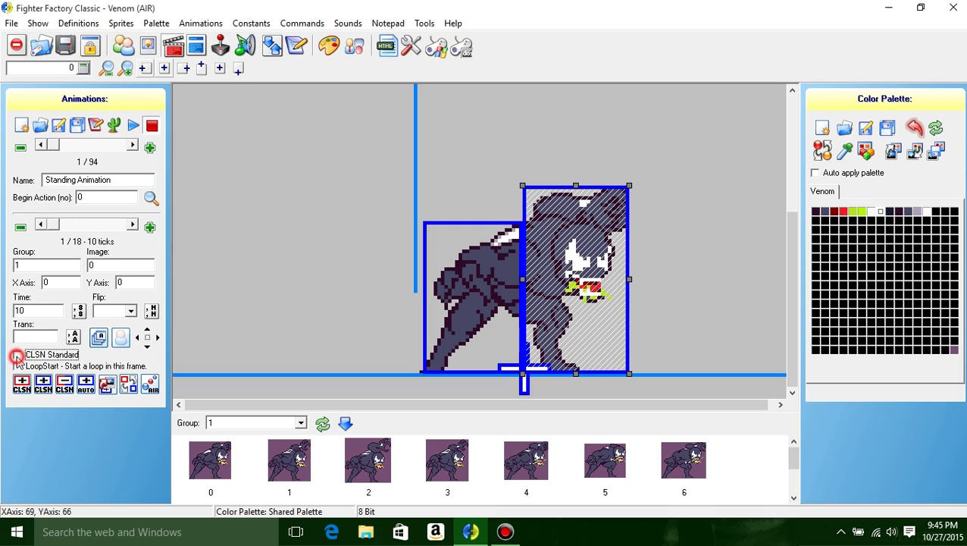
pyautogui.click(473, 265)
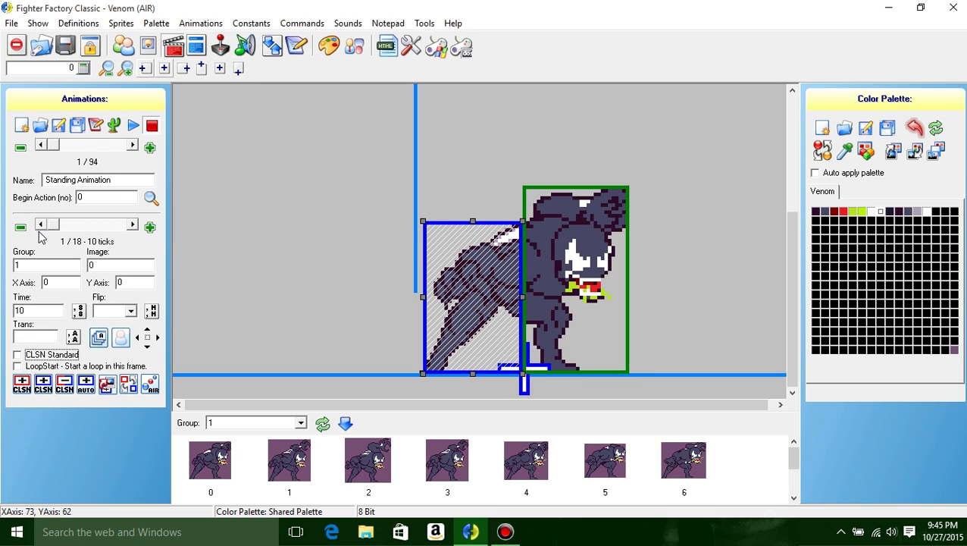
pyautogui.moveTo(56, 231); pyautogui.dragTo(40, 255)
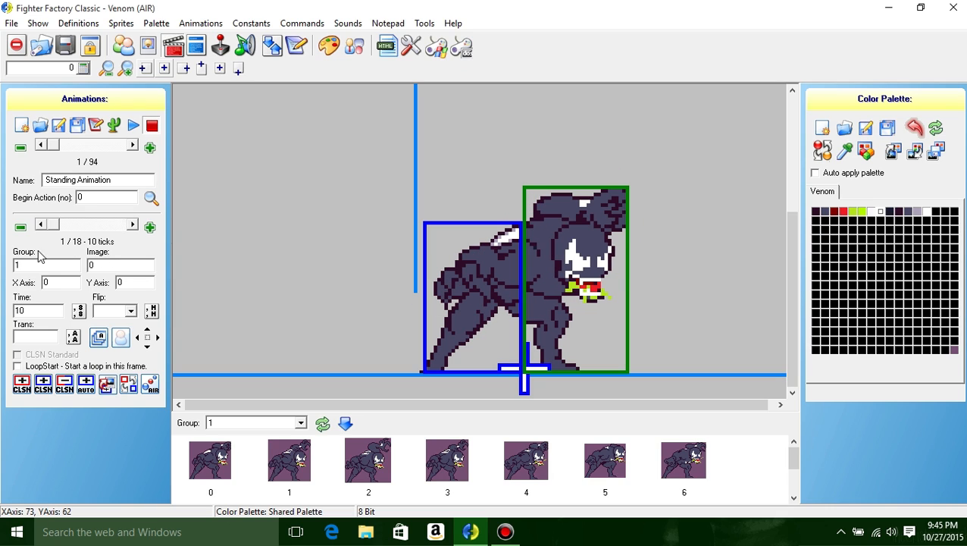
pyautogui.click(478, 316)
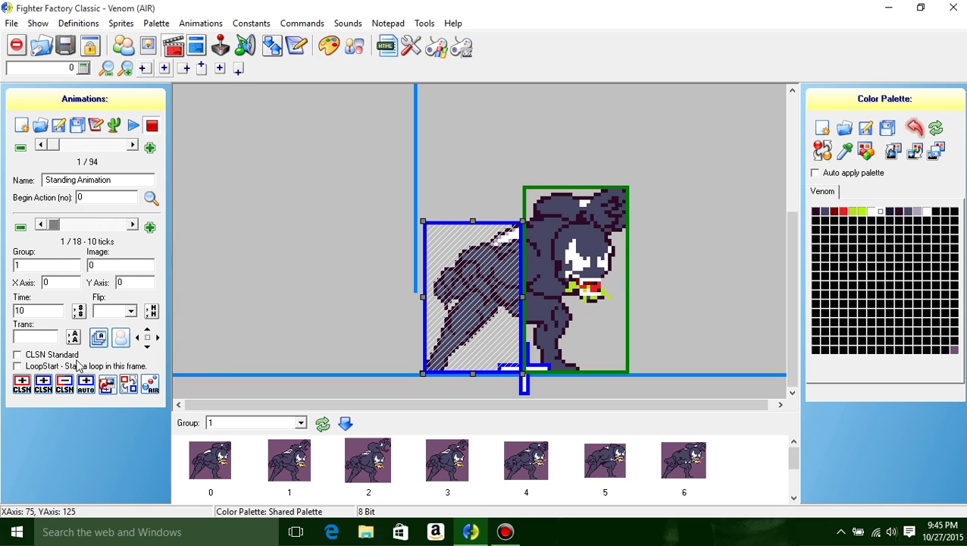
pyautogui.click(18, 355)
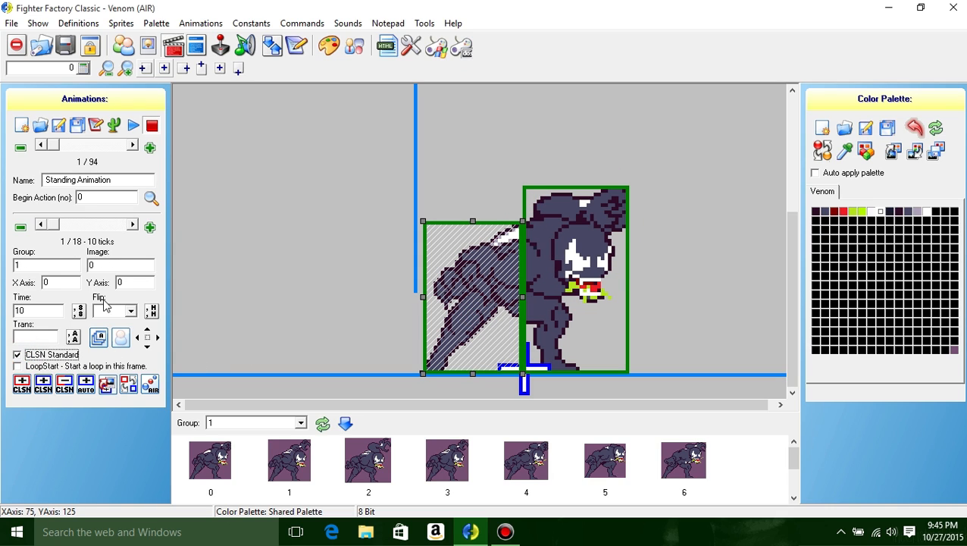
# Play the Standing Animation to check how the standard CLSN boxes cover Venom throughout its frames, and stop playback.
pyautogui.moveTo(56, 225)
pyautogui.mouseDown()
pyautogui.moveTo(112, 233)
pyautogui.moveTo(61, 237)
pyautogui.moveTo(54, 227)
pyautogui.mouseUp()
pyautogui.click(134, 126)
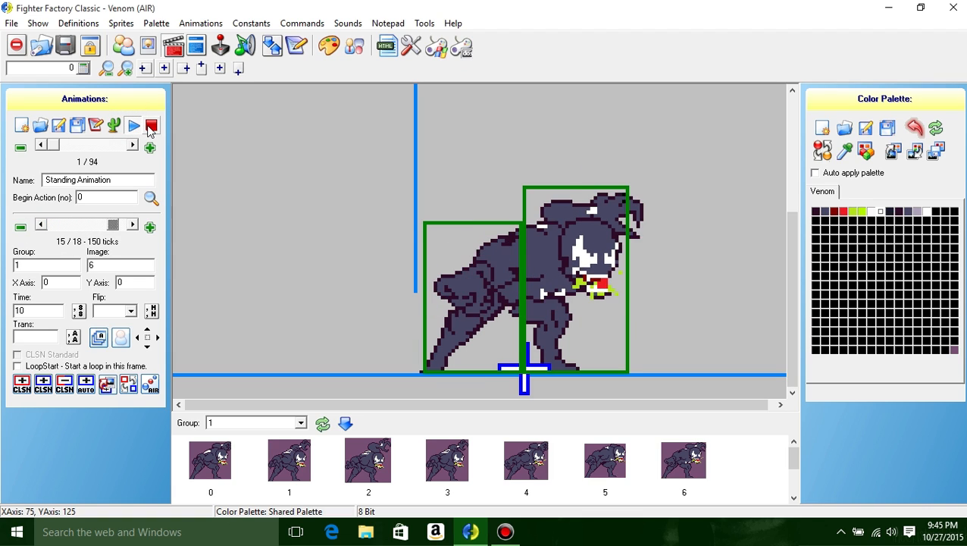
pyautogui.click(152, 126)
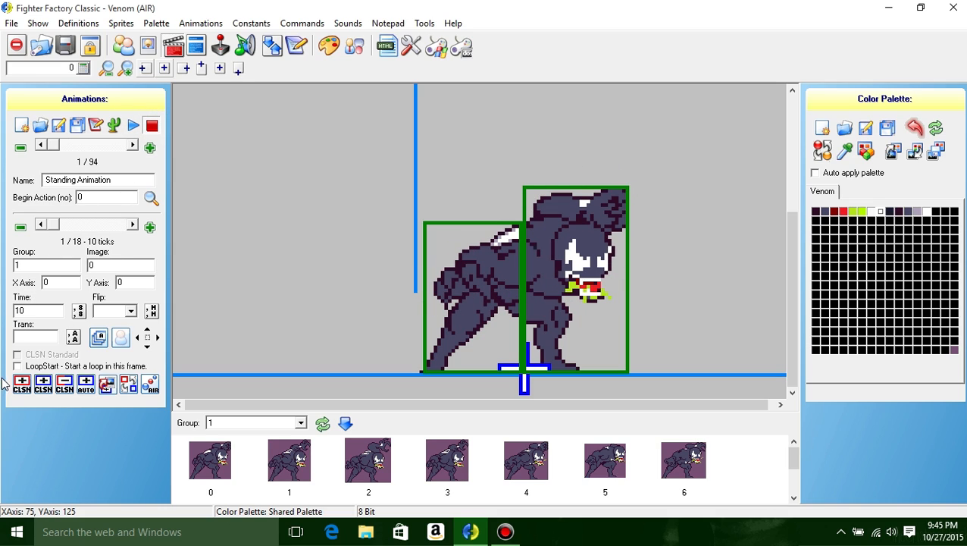
pyautogui.doubleClick(56, 307)
pyautogui.click(132, 126)
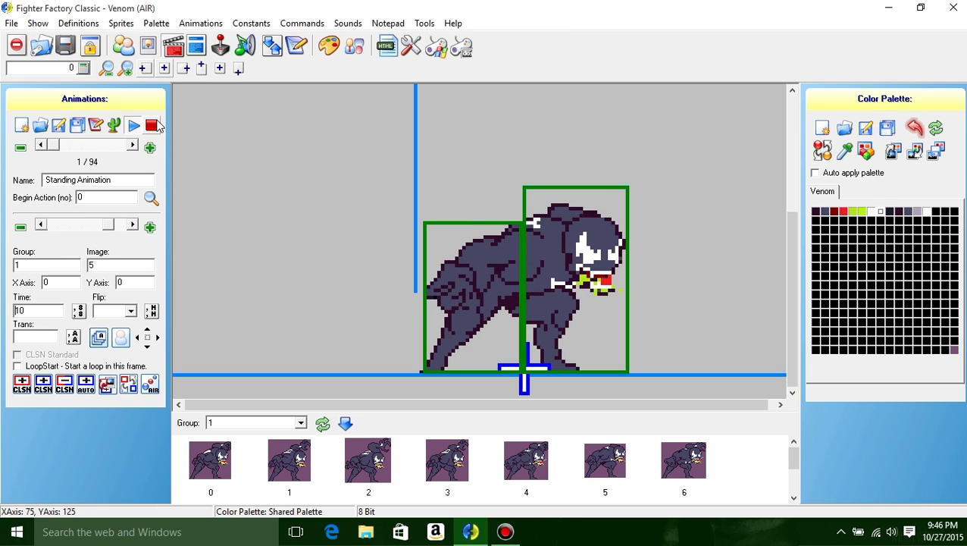
pyautogui.click(153, 126)
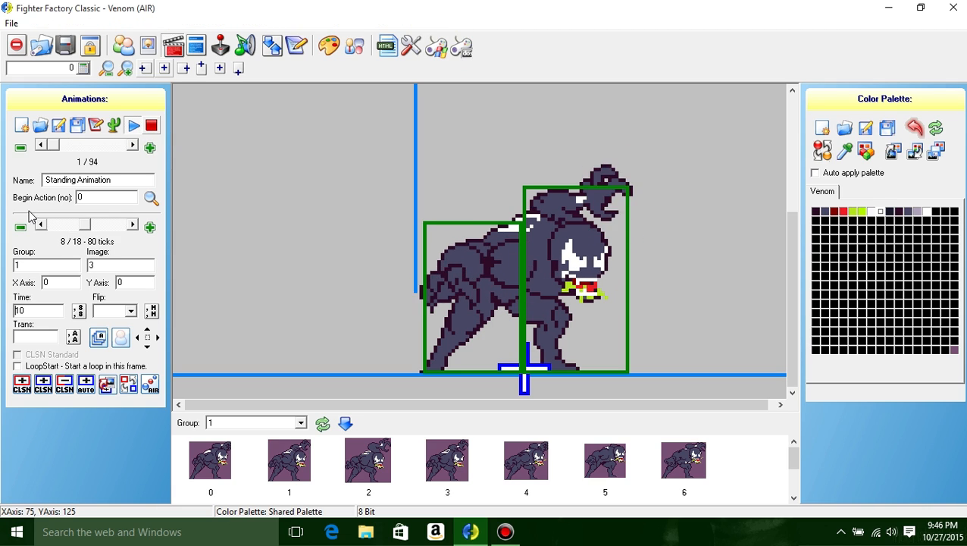
pyautogui.click(151, 127)
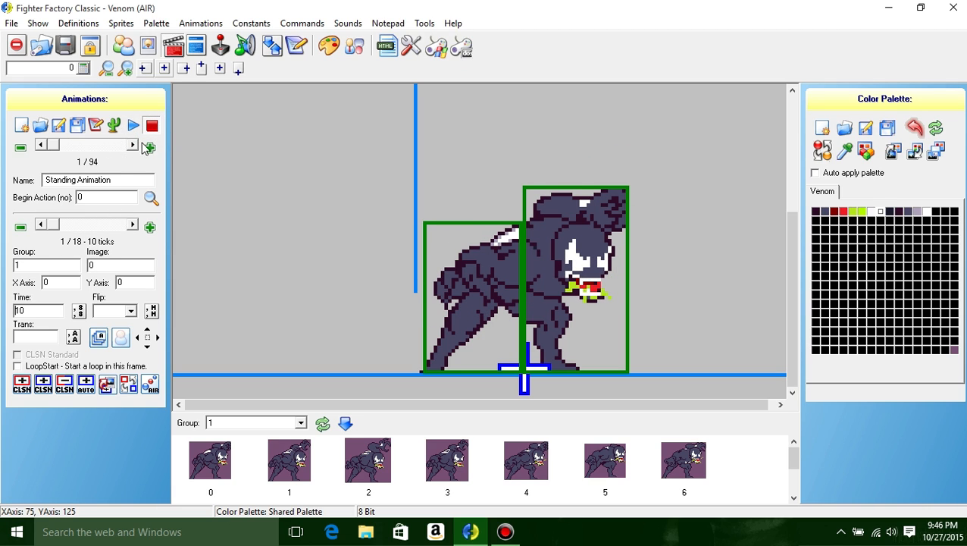
# Try a time of 111 ticks on all frames of the Standing Animation and preview its playback.
pyautogui.moveTo(36, 310); pyautogui.dragTo(3, 313)
pyautogui.write('11')
pyautogui.click(79, 315)
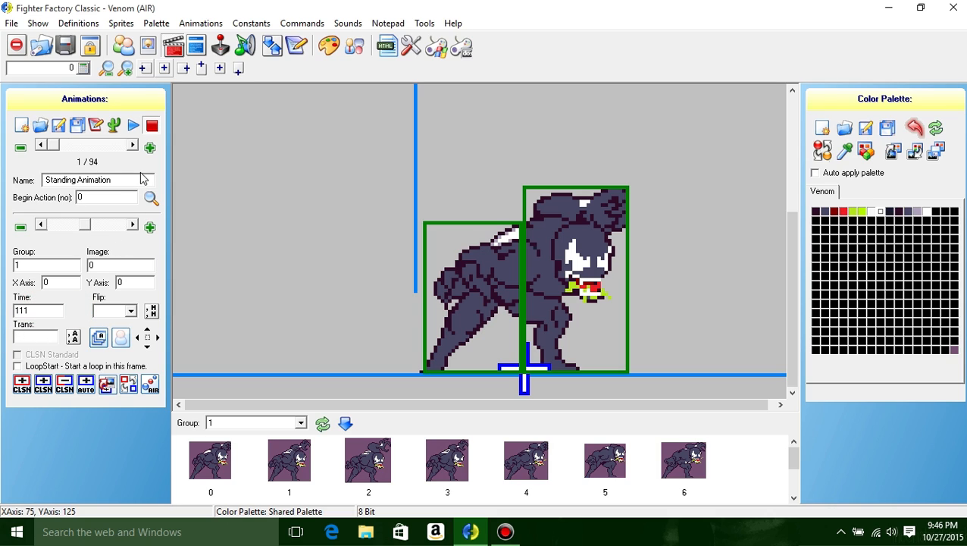
pyautogui.click(135, 126)
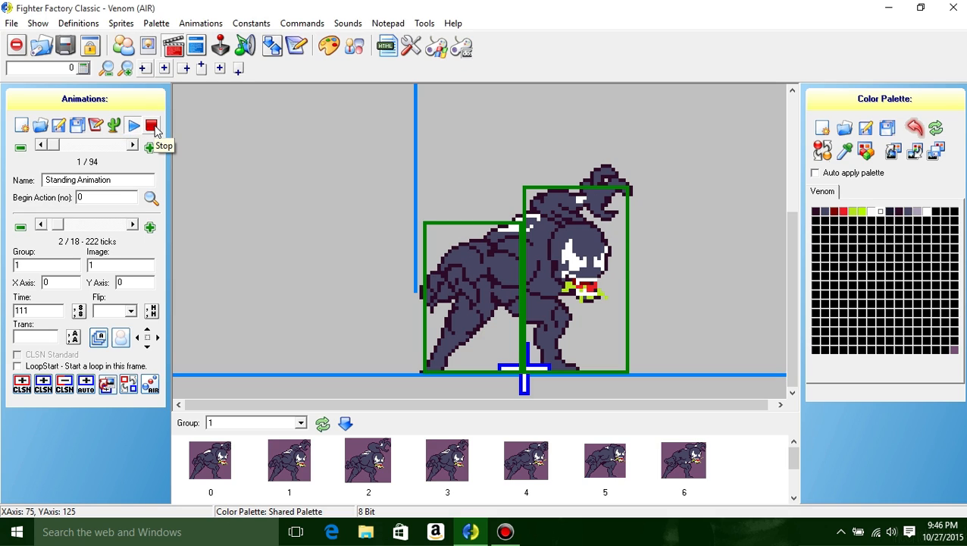
pyautogui.click(153, 126)
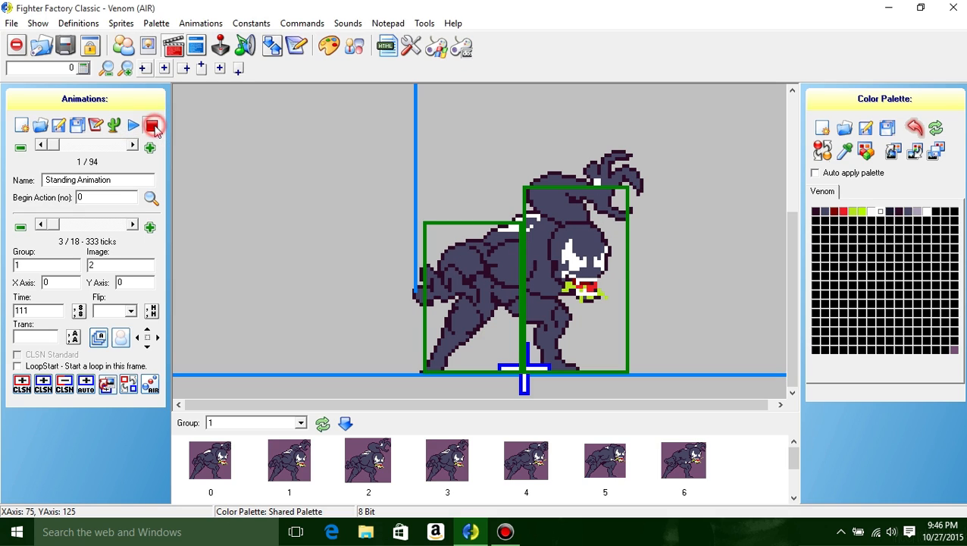
# Set the time to 5 ticks on all frames of the Standing Animation and return to the first frame.
pyautogui.doubleClick(45, 315)
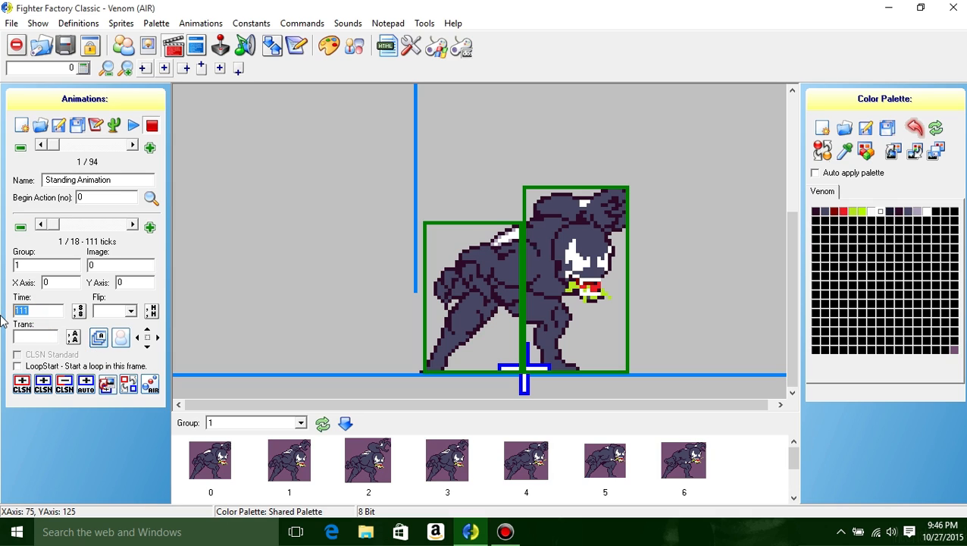
pyautogui.write('5')
pyautogui.click(78, 317)
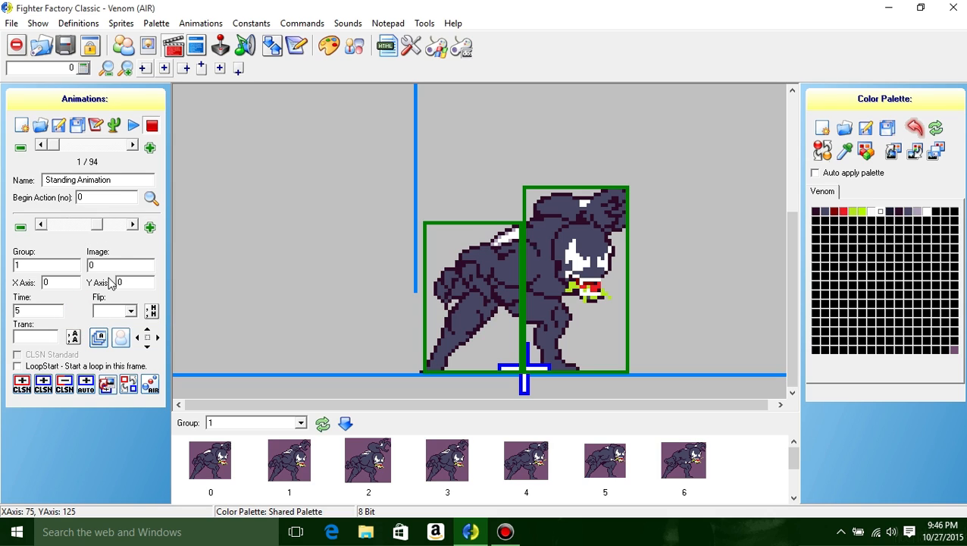
pyautogui.click(132, 224)
pyautogui.click(131, 224)
pyautogui.moveTo(63, 221); pyautogui.dragTo(36, 222)
# Set only the first frame's time to 7 ticks and compare it with the second frame.
pyautogui.moveTo(27, 309); pyautogui.dragTo(2, 309)
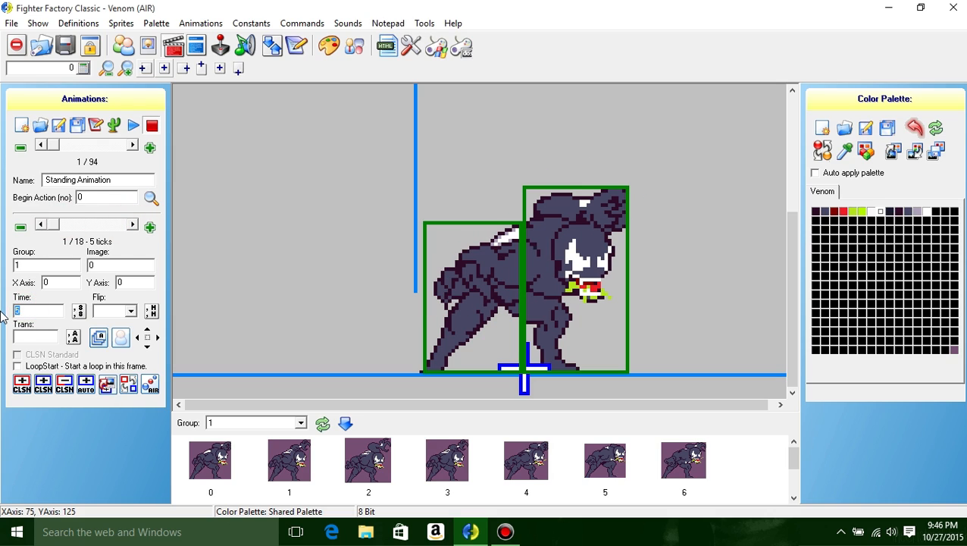
pyautogui.write('7')
pyautogui.click(131, 226)
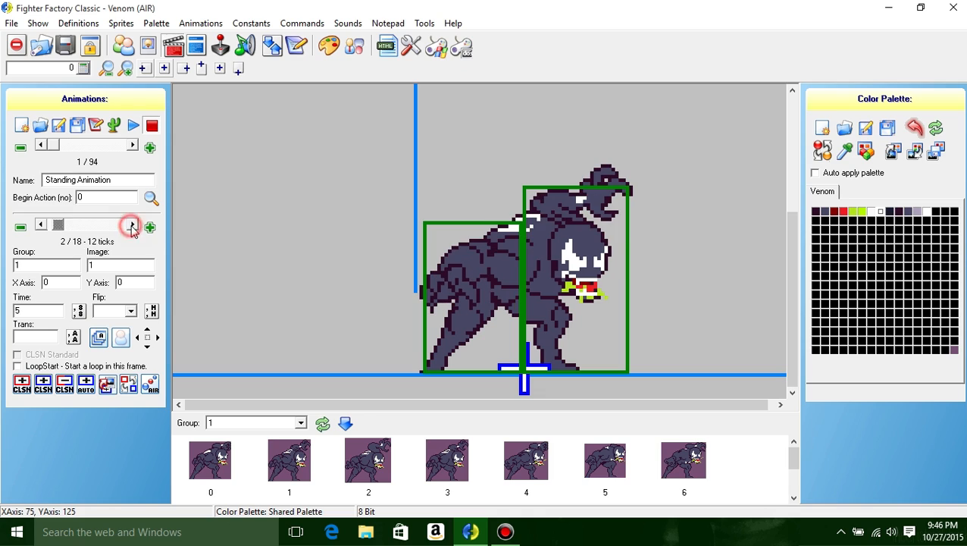
pyautogui.click(28, 311)
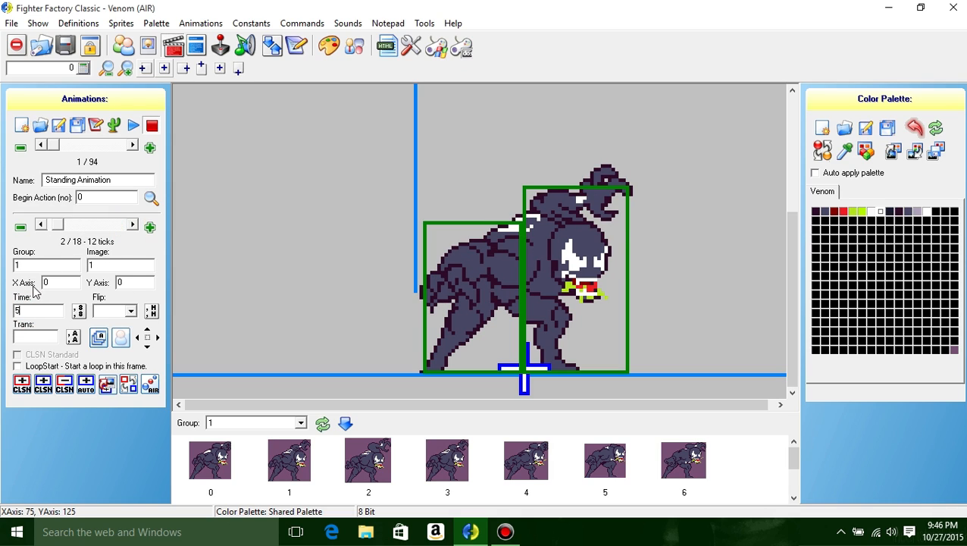
pyautogui.click(41, 225)
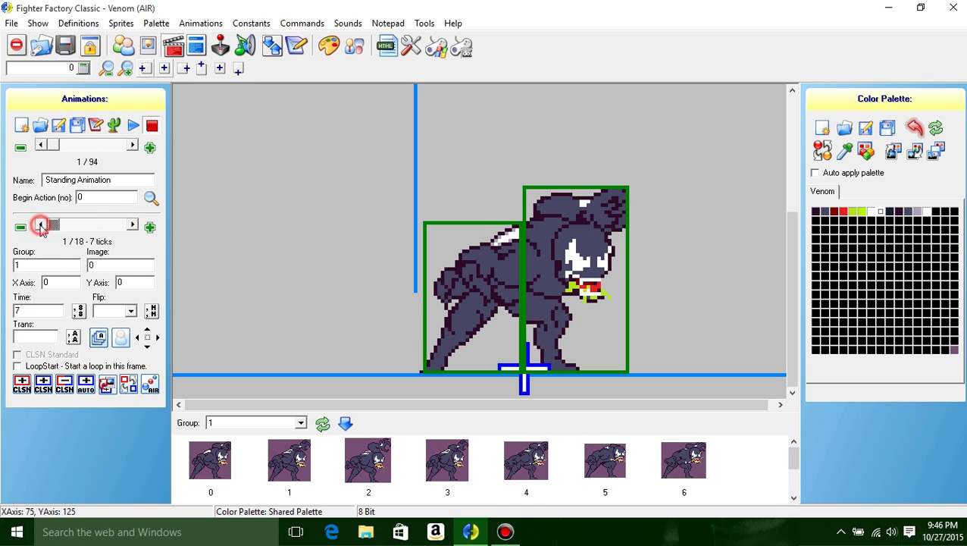
# Set the third frame's time to 3 ticks and go back to the first frame.
pyautogui.click(132, 226)
pyautogui.click(132, 225)
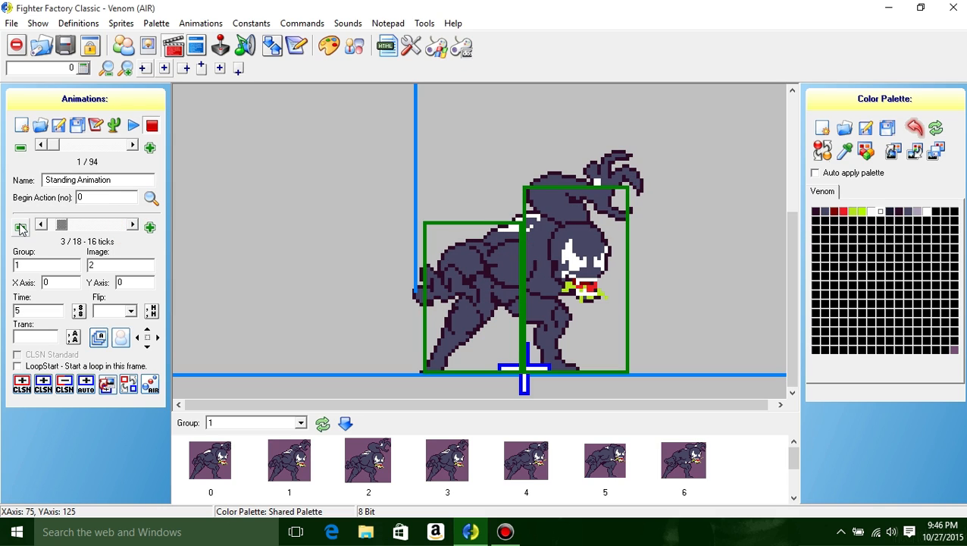
pyautogui.doubleClick(31, 310)
pyautogui.write('3')
pyautogui.click(40, 225)
pyautogui.click(40, 225)
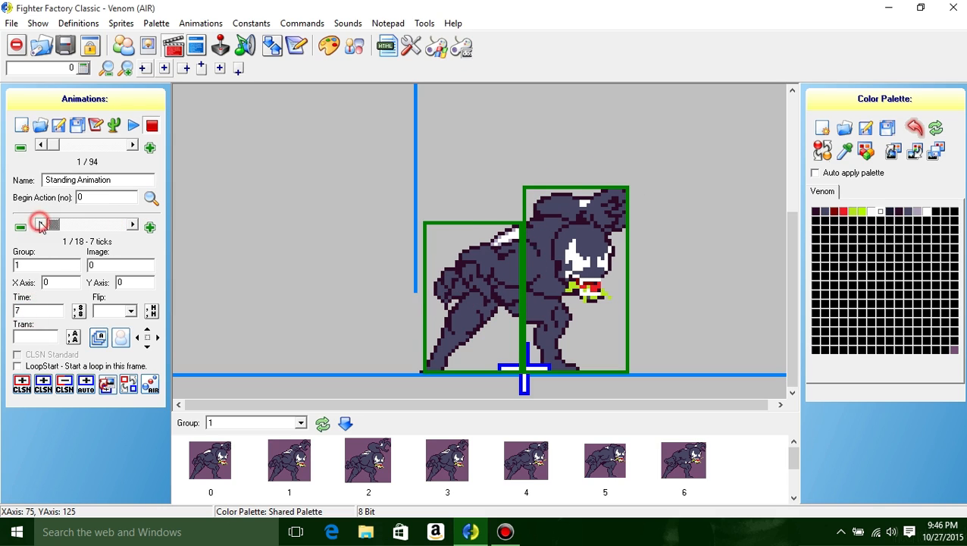
# Set the first frame's time to 10 ticks.
pyautogui.click(30, 310)
pyautogui.moveTo(2, 310); pyautogui.dragTo(2, 315)
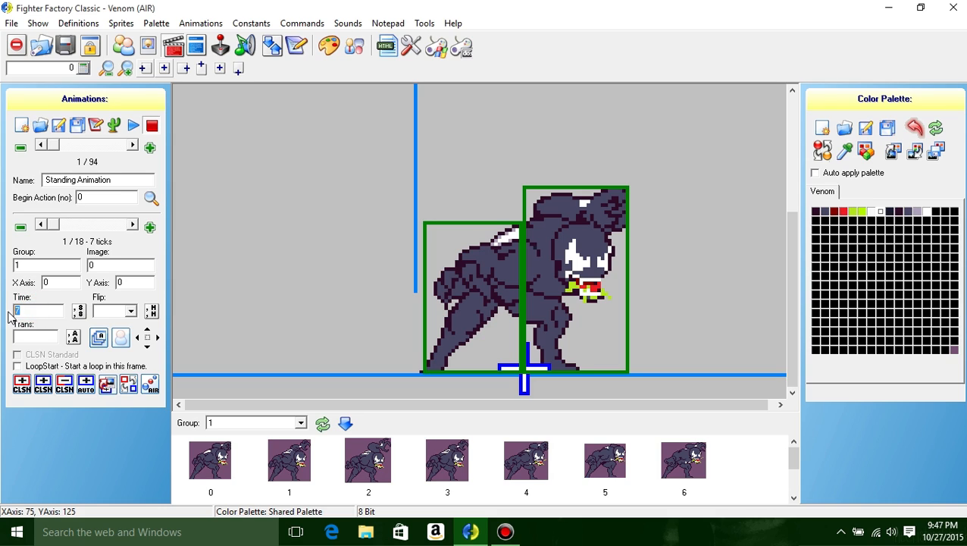
pyautogui.write('10')
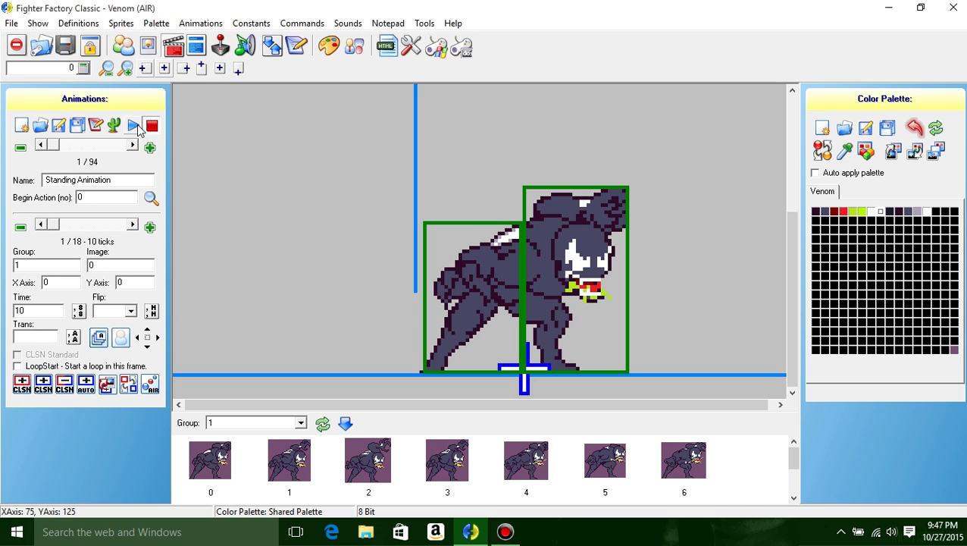
# Look at the sprite editor, then review the animations from Turning to Stand to crouch and return to the Standing Animation.
pyautogui.click(151, 45)
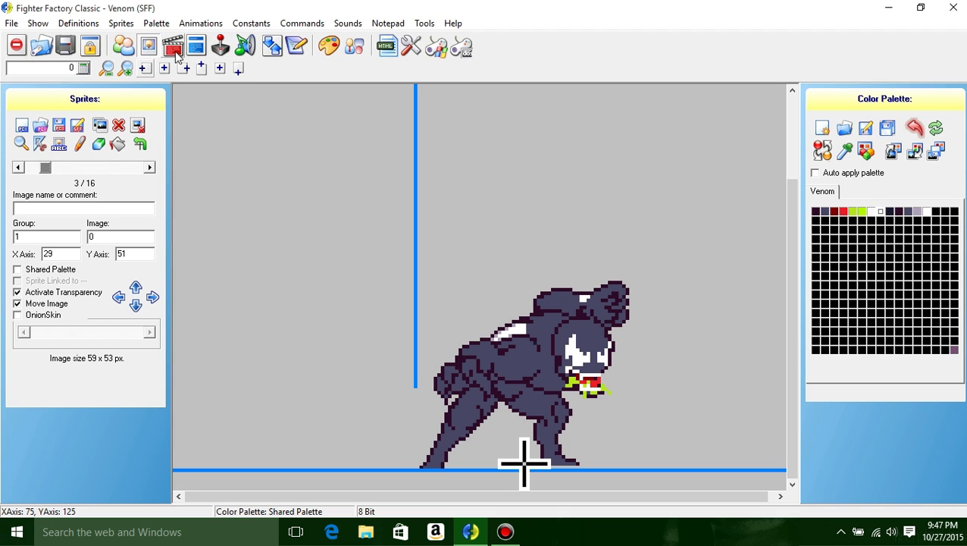
pyautogui.click(174, 49)
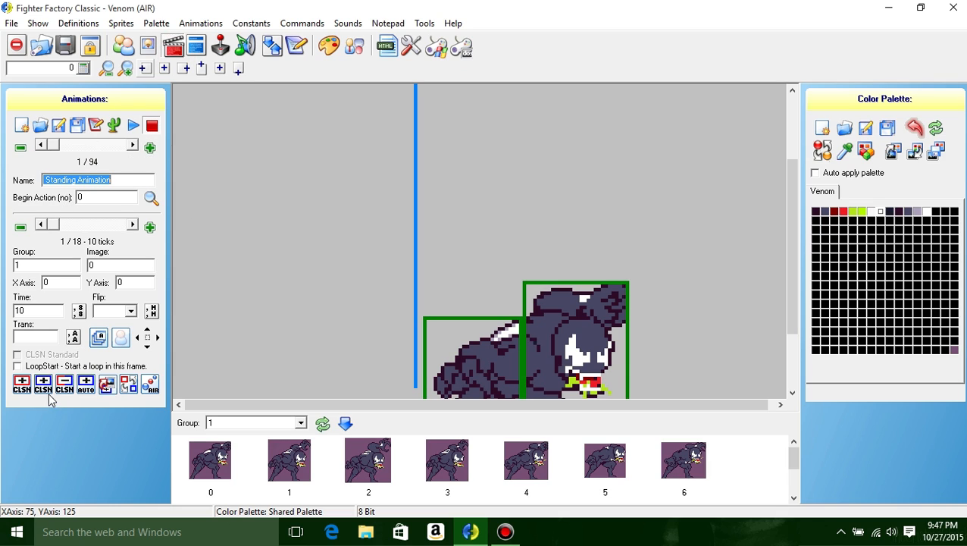
pyautogui.click(132, 147)
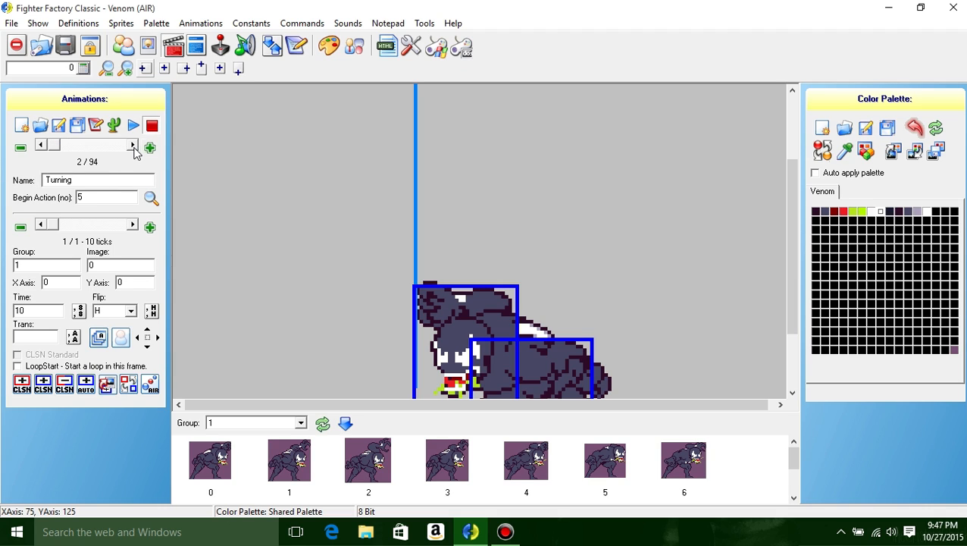
pyautogui.click(133, 146)
pyautogui.click(132, 146)
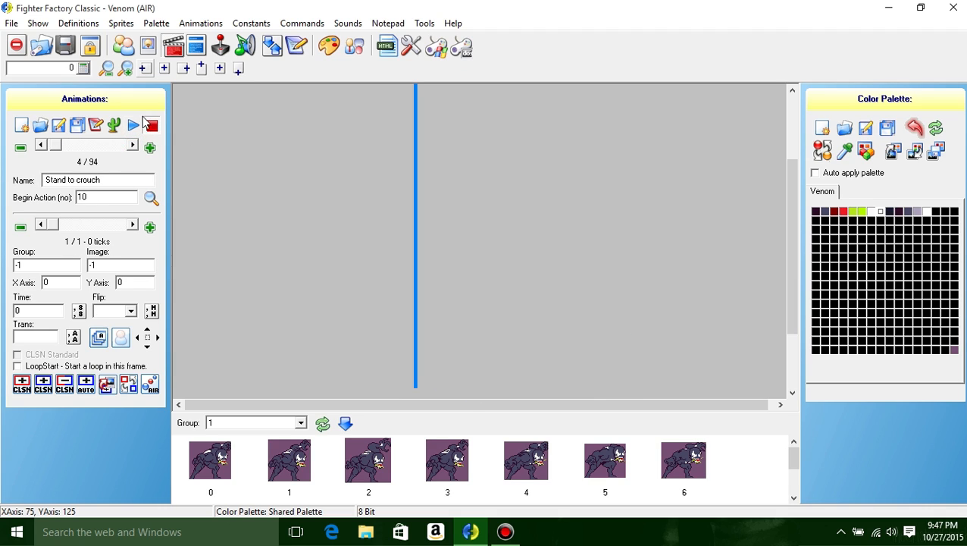
pyautogui.click(42, 146)
pyautogui.click(42, 147)
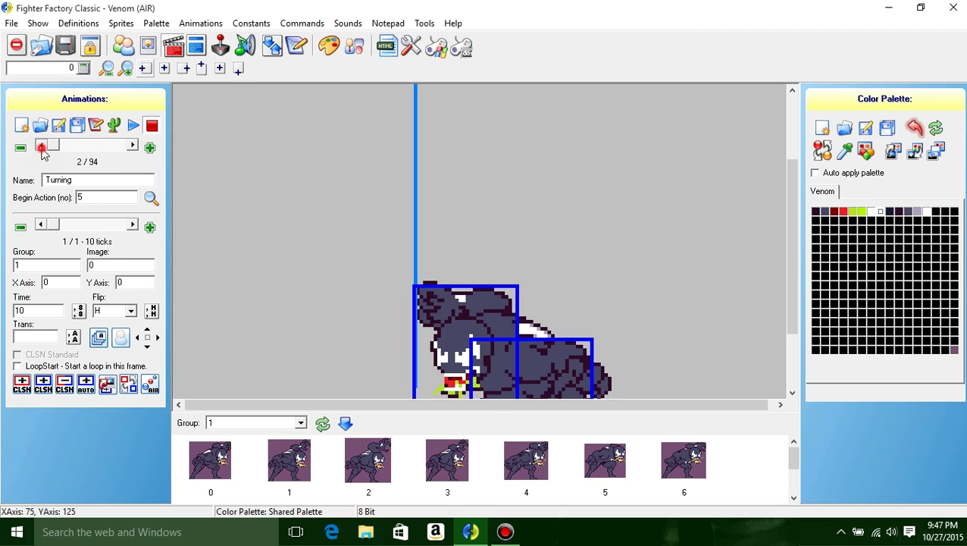
pyautogui.click(42, 146)
# Open the Turning animation and clear the horizontal flip of its frame.
pyautogui.click(797, 219)
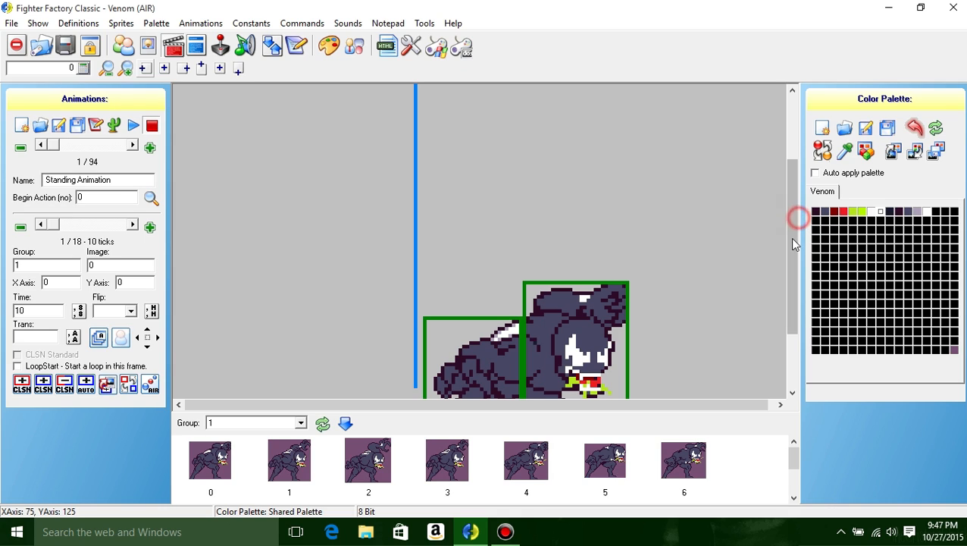
pyautogui.moveTo(786, 264); pyautogui.dragTo(782, 320)
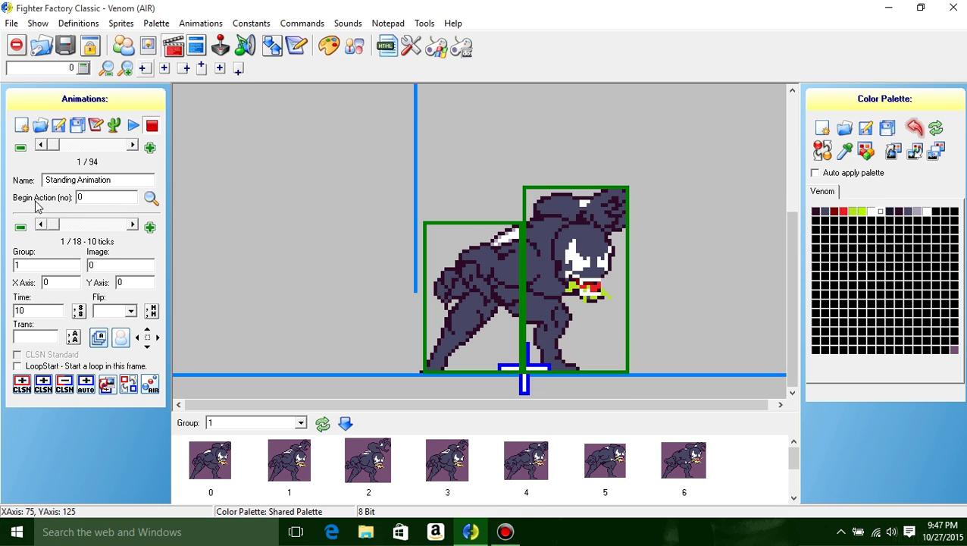
pyautogui.click(132, 144)
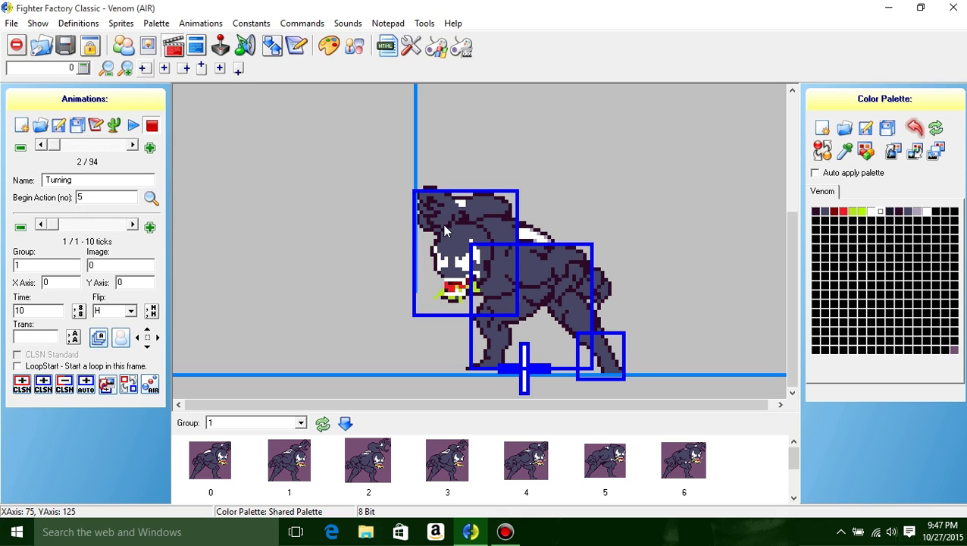
pyautogui.click(130, 310)
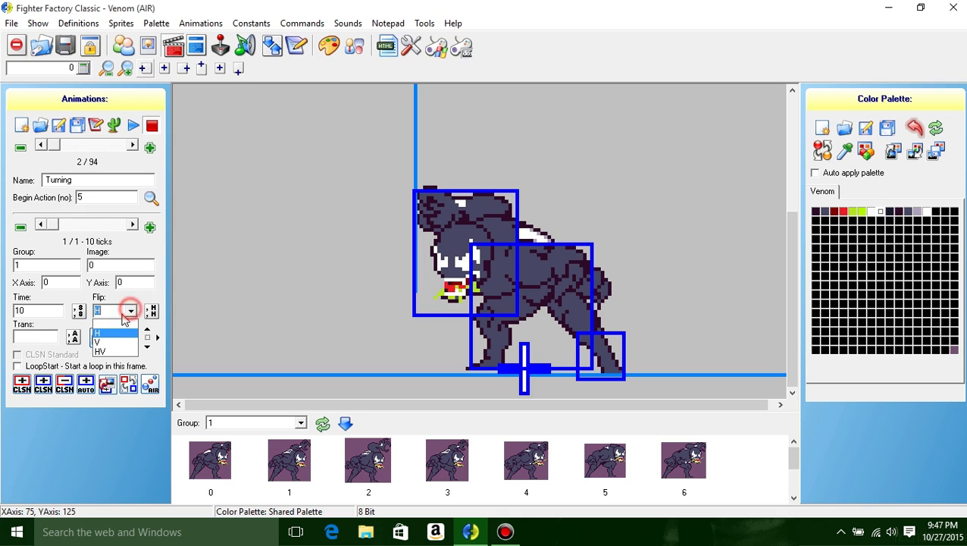
pyautogui.click(112, 334)
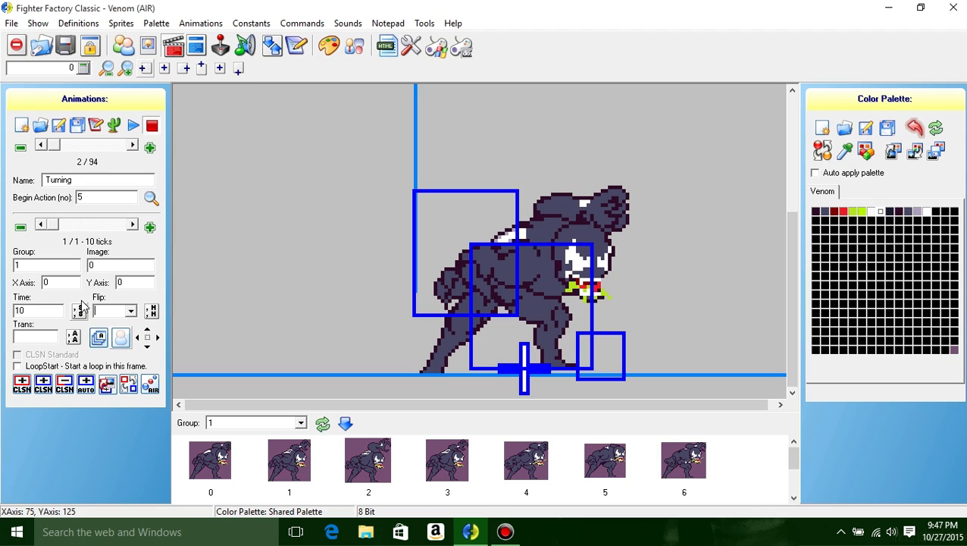
# Flip the Turning animation's frame horizontally (H) and move on to the Crouch Turning animation.
pyautogui.click(132, 311)
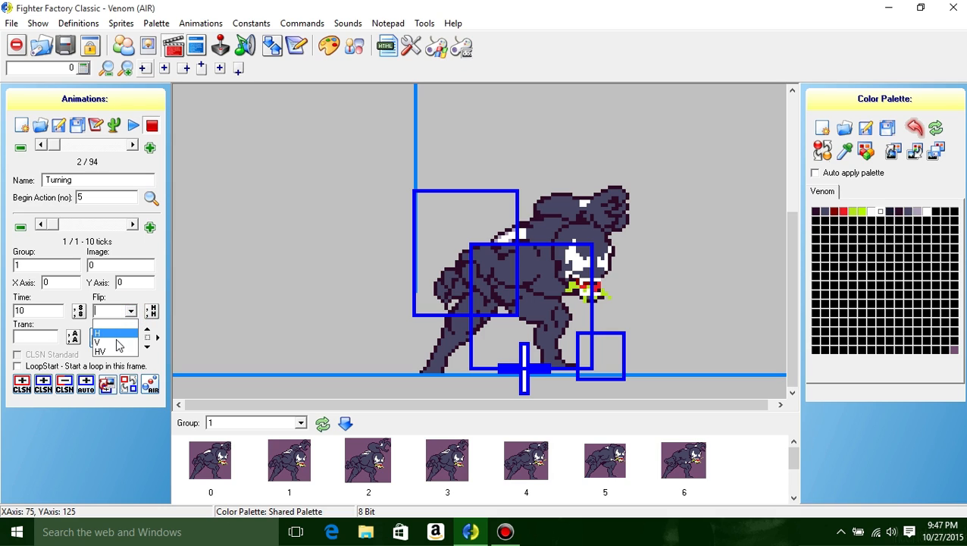
pyautogui.click(106, 331)
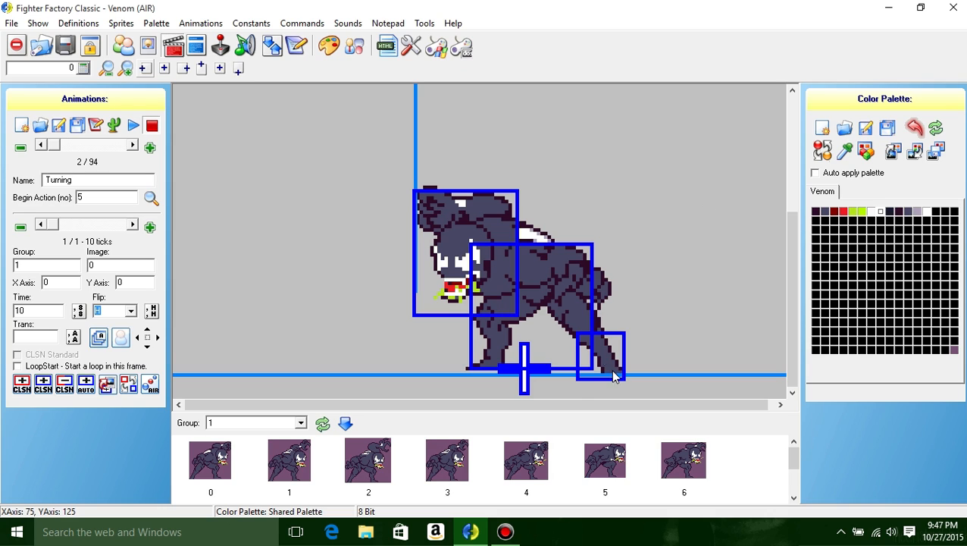
pyautogui.click(131, 146)
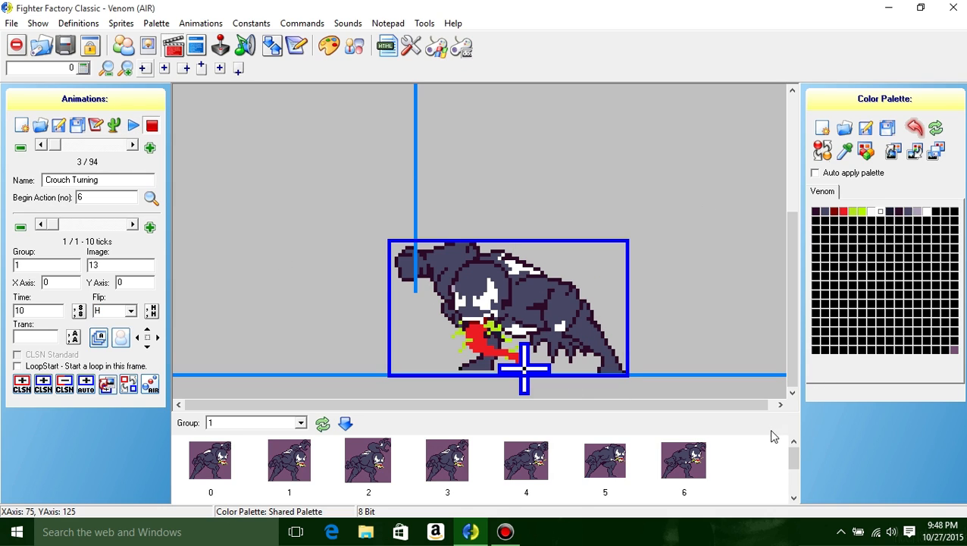
# Review group 1's last sprites and the animations from Crouch Turning to Walking Back, and return to the Standing Animation.
pyautogui.scroll(-2, 785, 449)
pyautogui.click(694, 469)
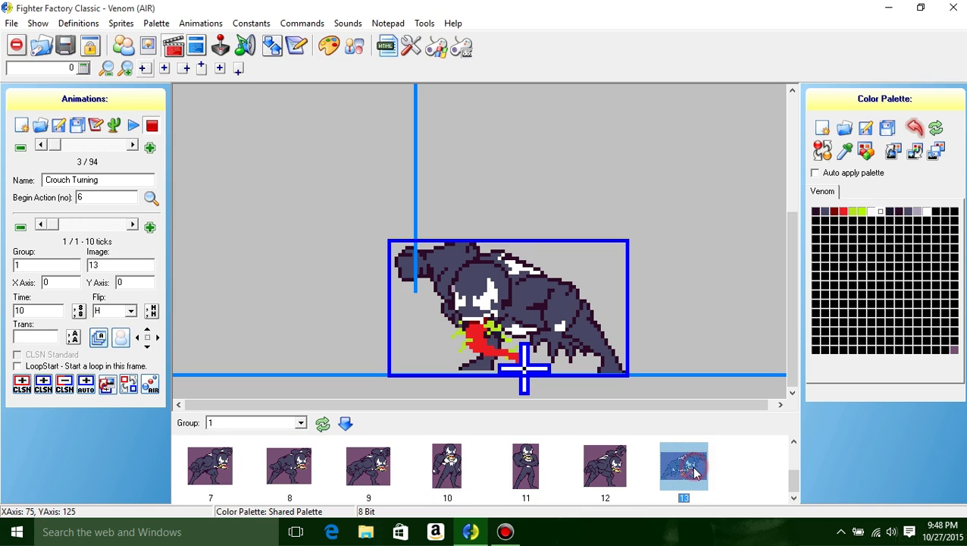
pyautogui.rightClick(695, 471)
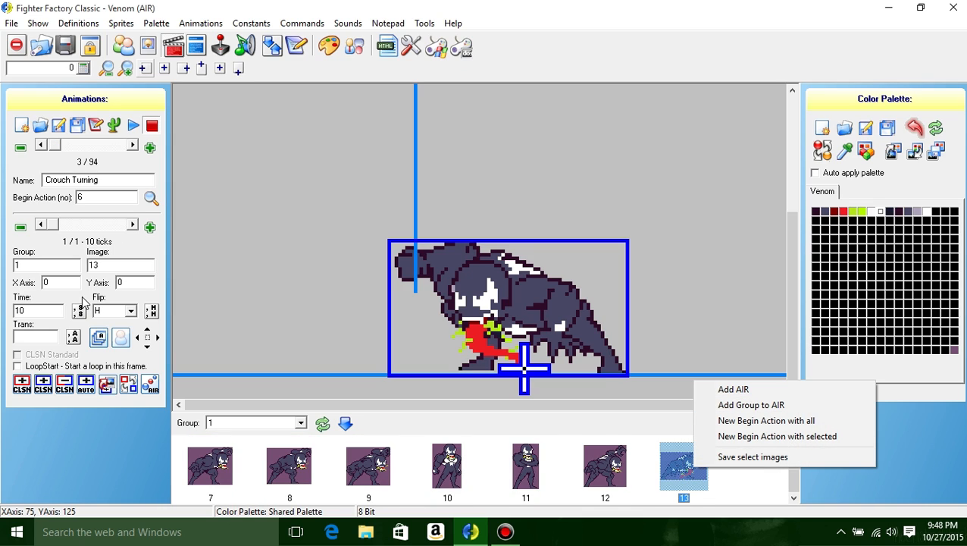
pyautogui.click(133, 146)
pyautogui.click(133, 147)
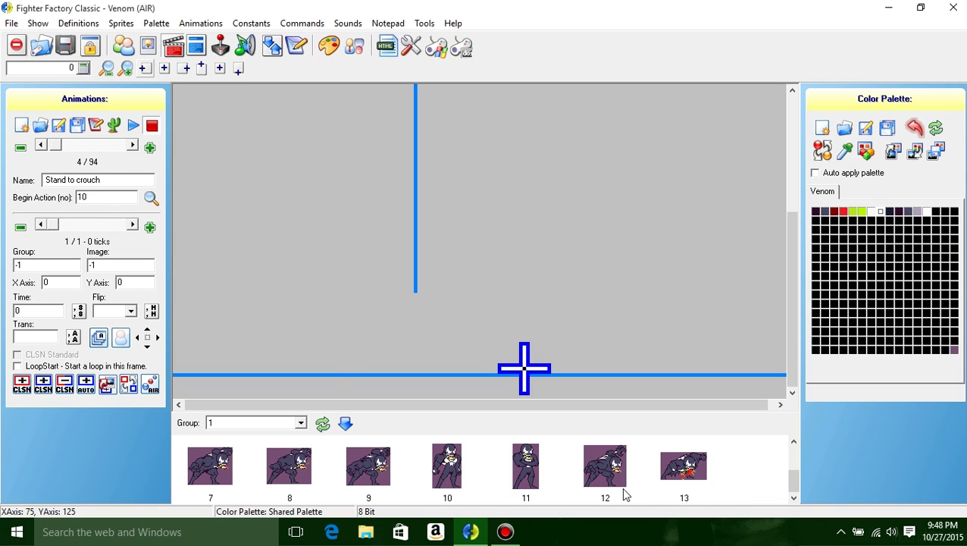
pyautogui.click(133, 146)
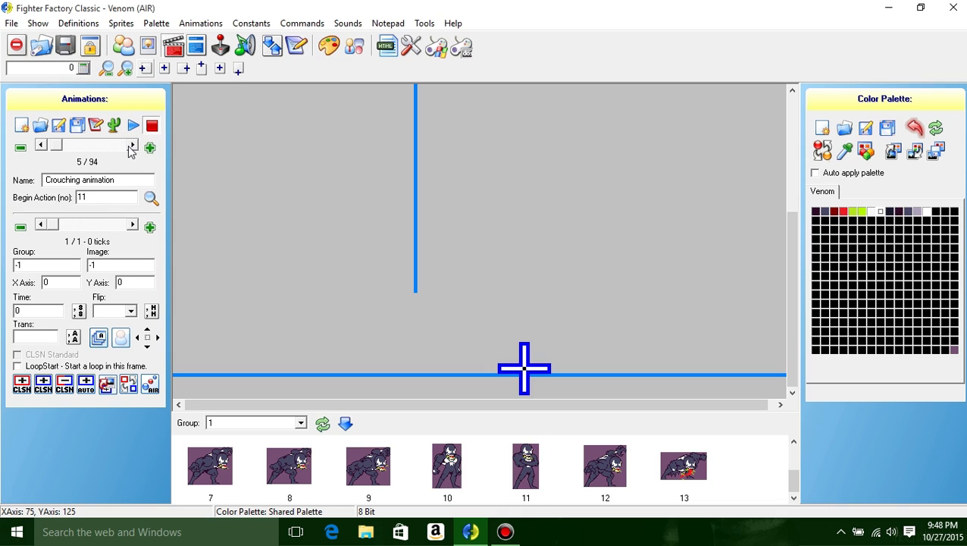
pyautogui.click(131, 146)
pyautogui.click(131, 146)
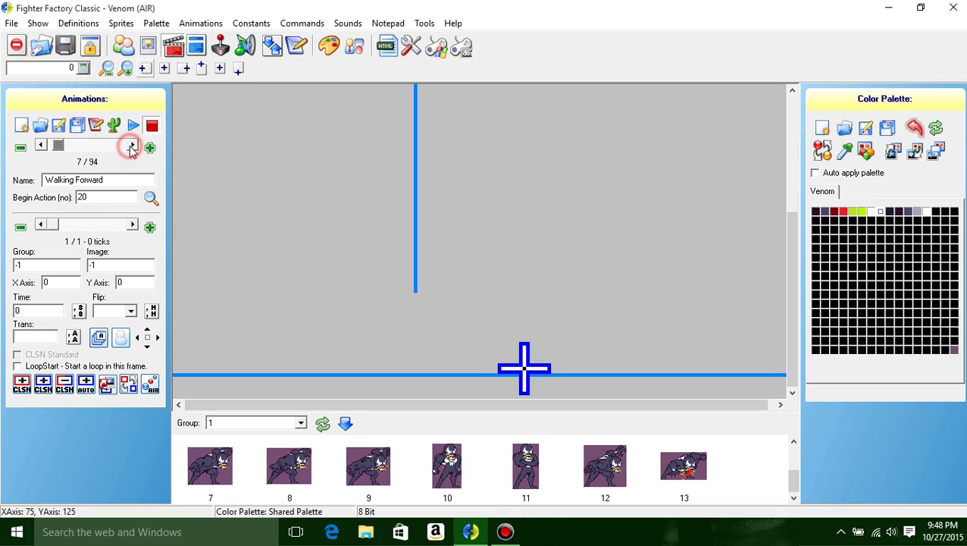
pyautogui.click(40, 145)
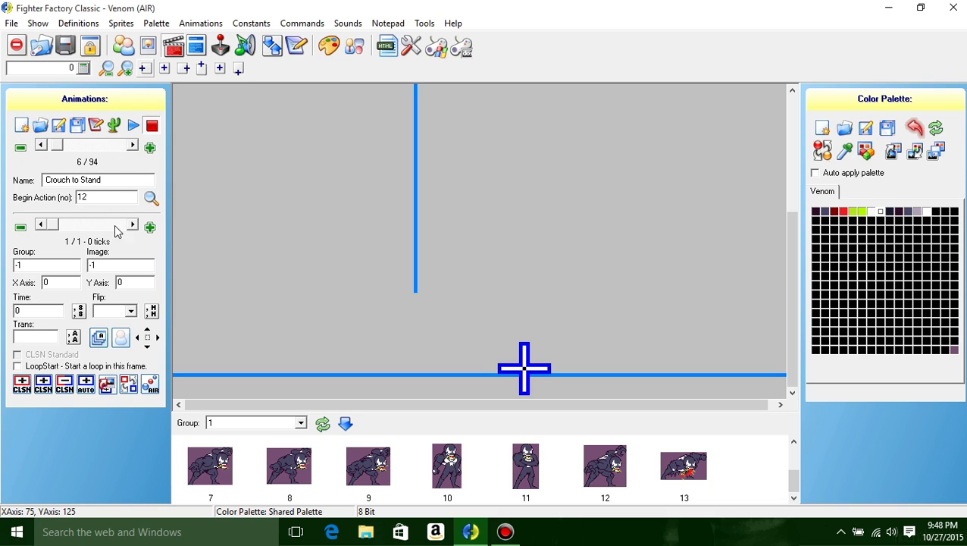
pyautogui.click(131, 146)
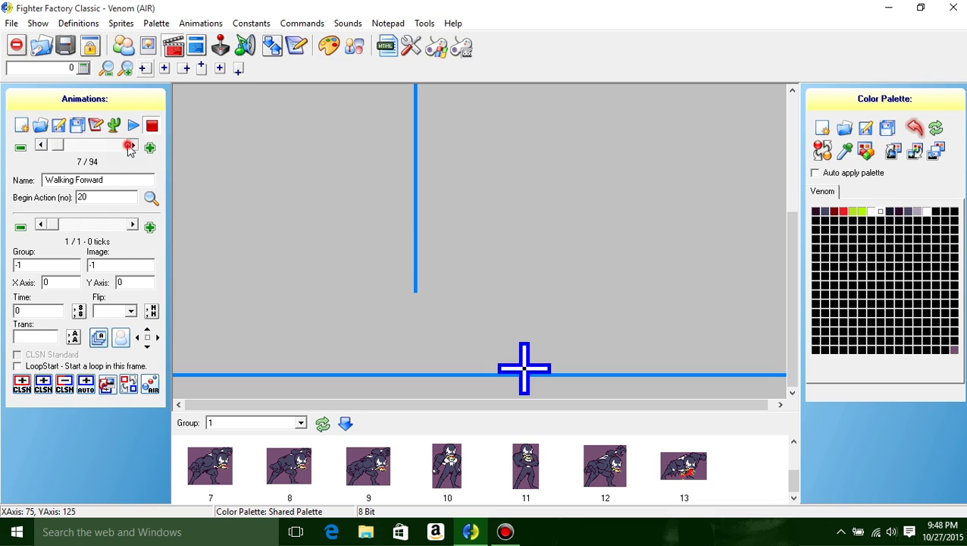
pyautogui.click(131, 146)
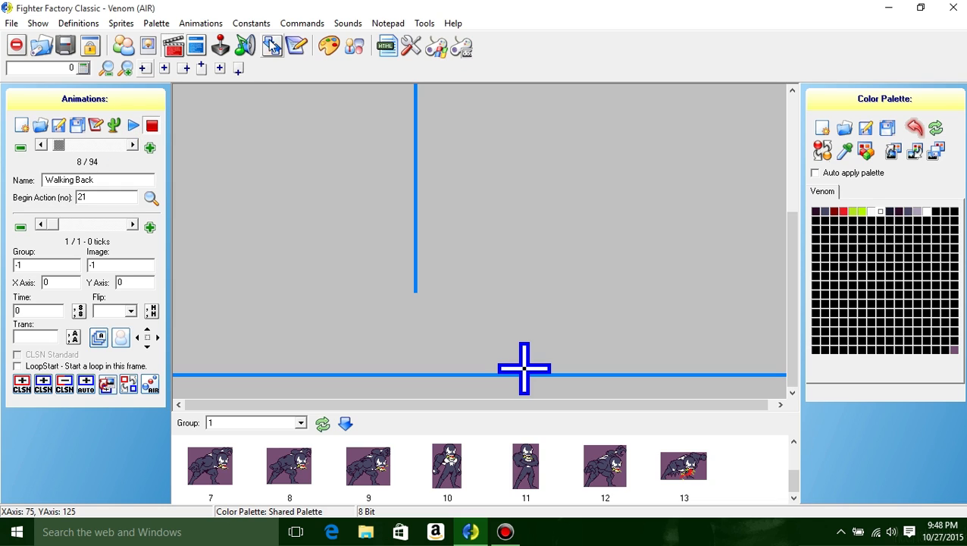
pyautogui.moveTo(58, 145); pyautogui.dragTo(38, 147)
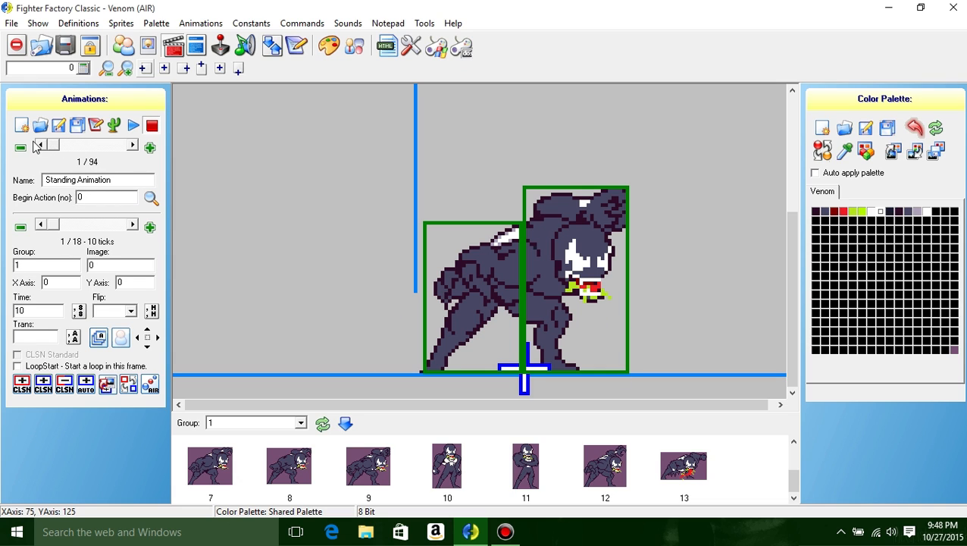
# Go to the last sprite in the sprite editor and start adding images from the venom sprites folder.
pyautogui.click(150, 47)
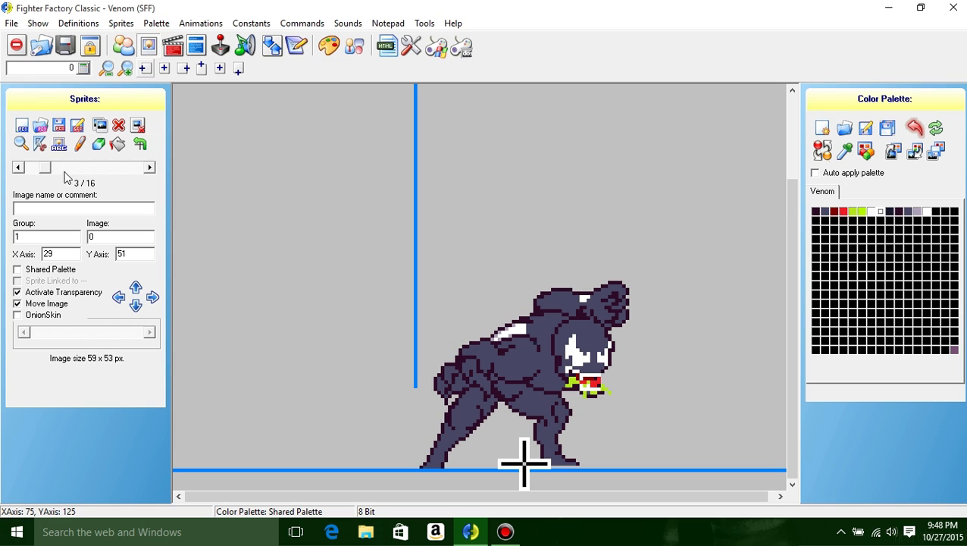
pyautogui.moveTo(42, 167); pyautogui.dragTo(148, 181)
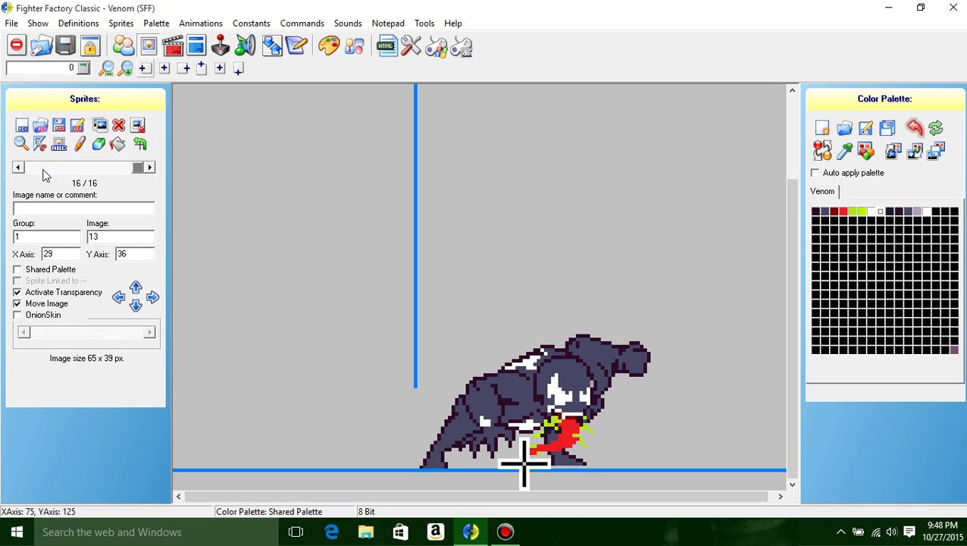
pyautogui.click(22, 126)
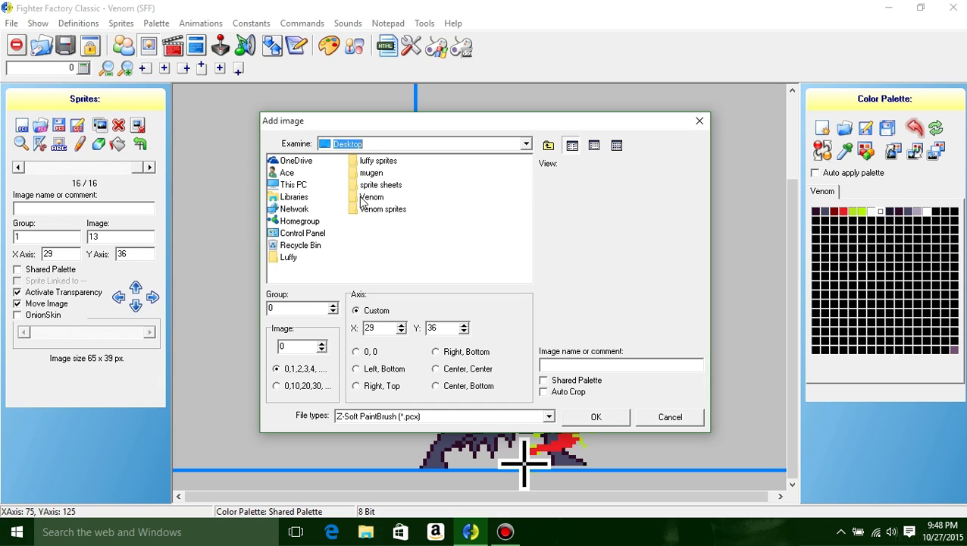
pyautogui.doubleClick(353, 210)
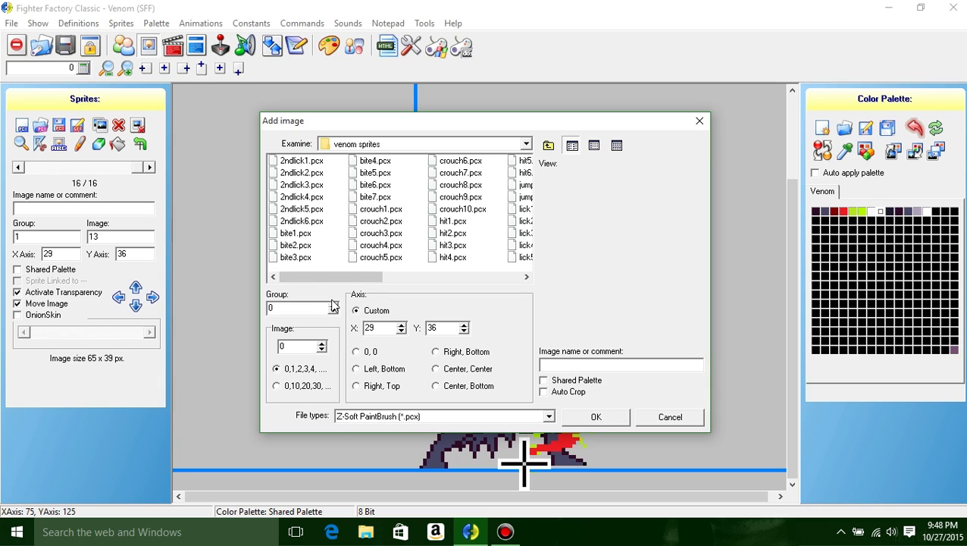
pyautogui.scroll(-4, 333, 242)
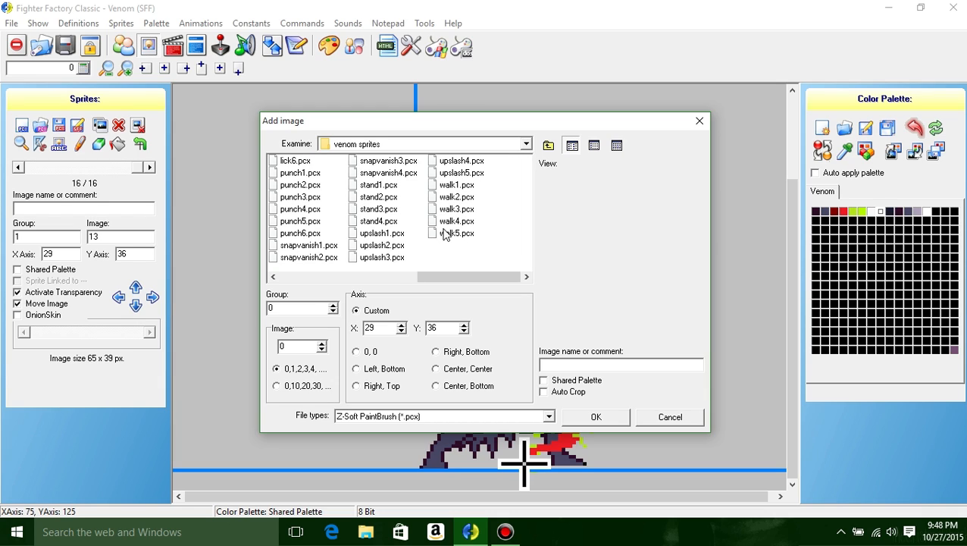
# Add walk1.pcx through walk5.pcx as group 2, with a Center, Bottom axis and Auto Crop enabled.
pyautogui.click(456, 185)
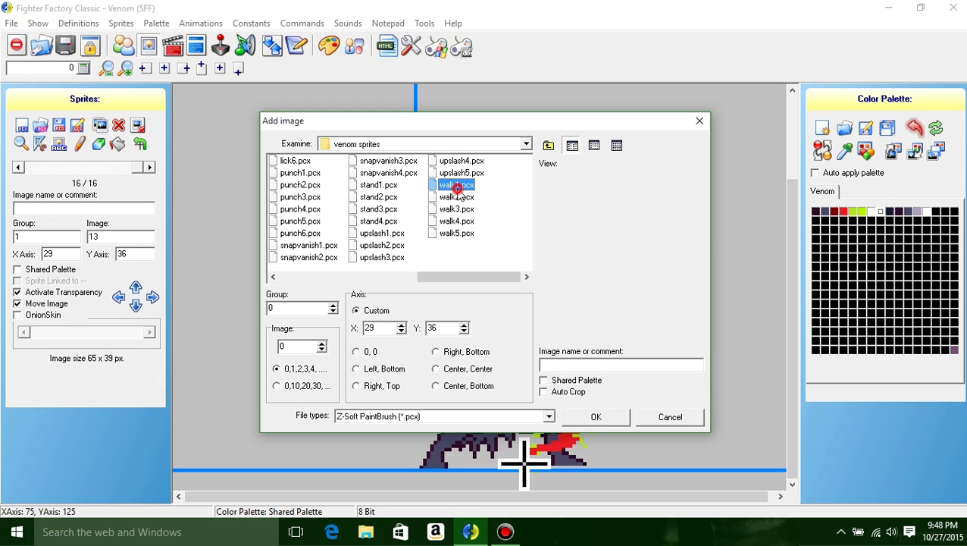
pyautogui.keyDown('shift'); pyautogui.click(457, 233); pyautogui.keyUp('shift')
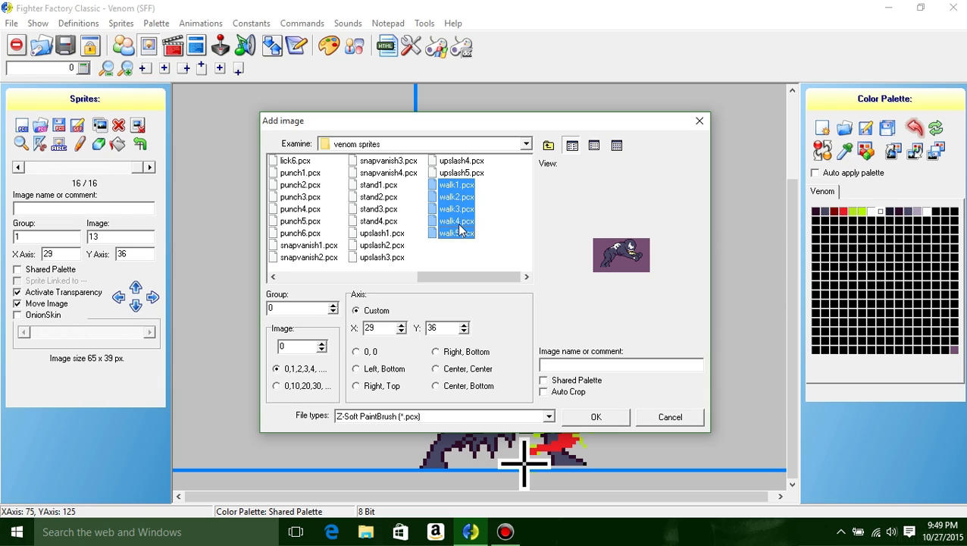
pyautogui.click(470, 186)
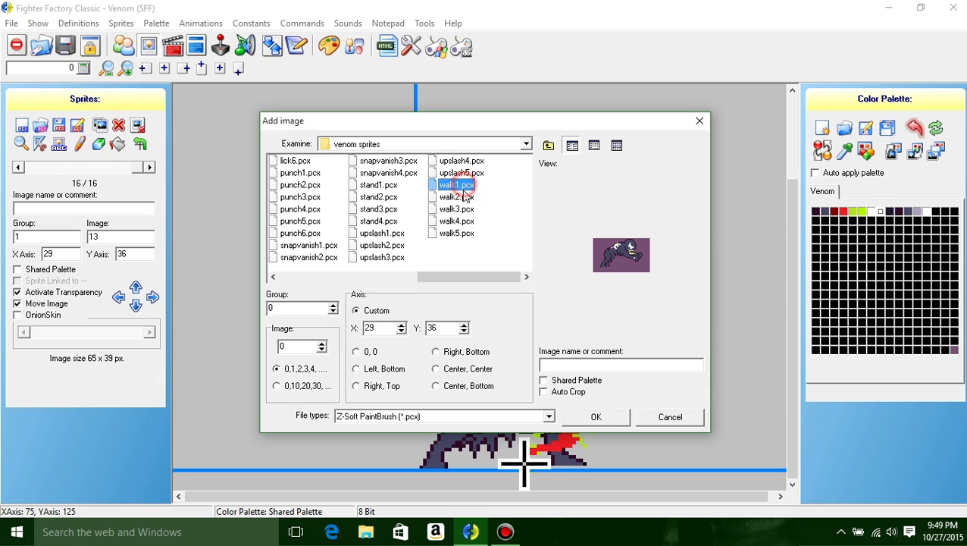
pyautogui.keyDown('shift'); pyautogui.click(466, 236); pyautogui.keyUp('shift')
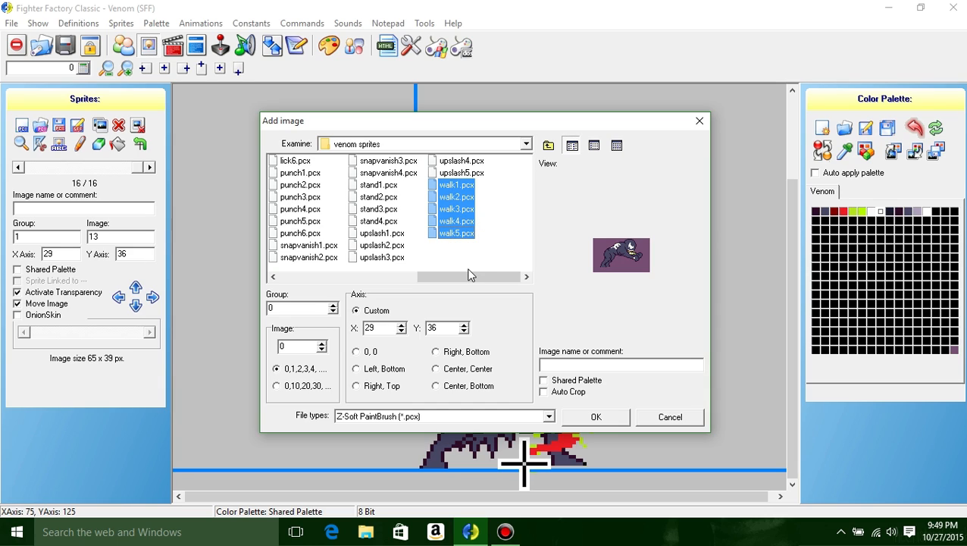
pyautogui.click(323, 313)
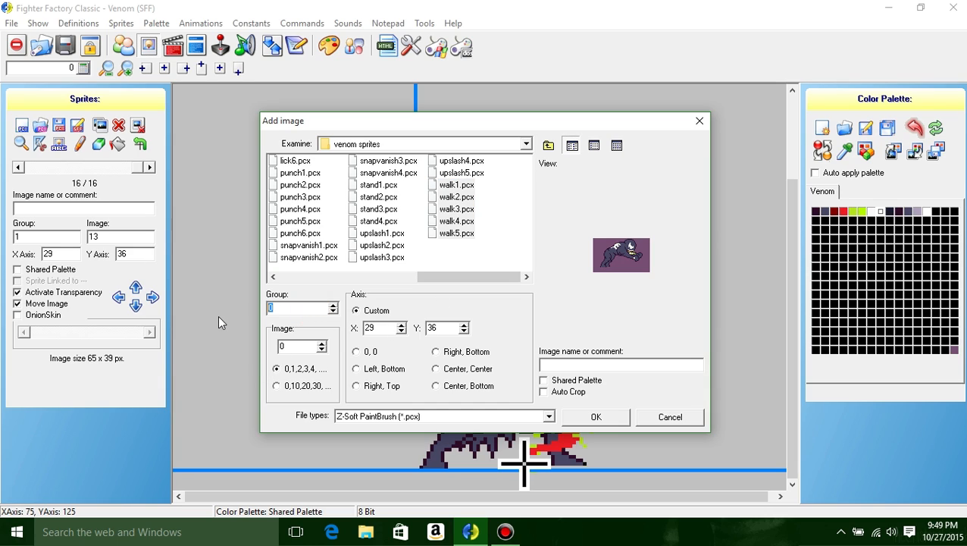
pyautogui.write('2')
pyautogui.click(465, 387)
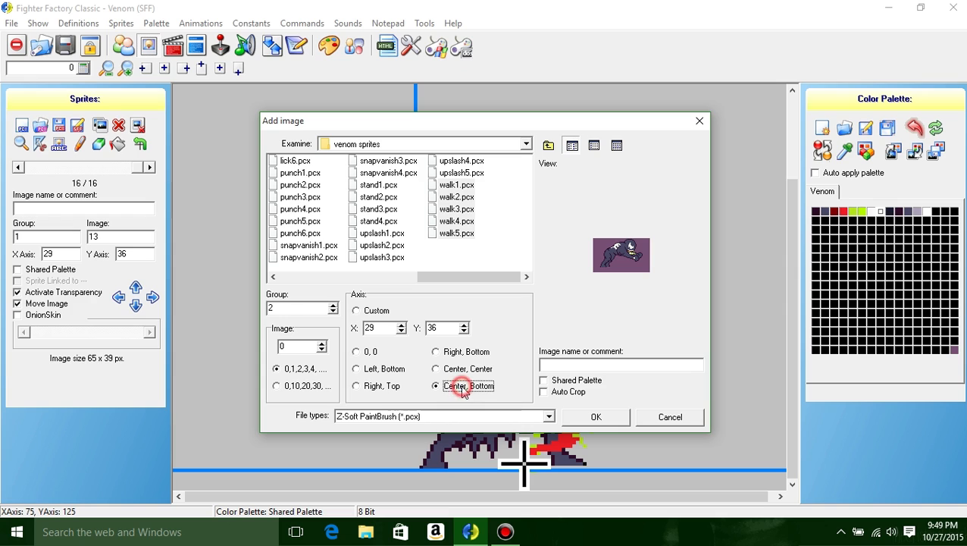
pyautogui.click(557, 396)
pyautogui.click(594, 418)
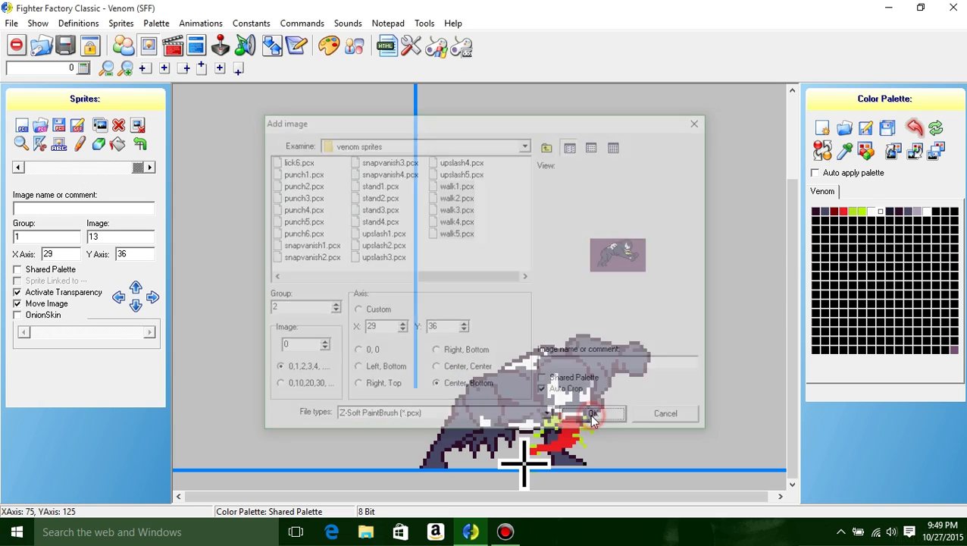
pyautogui.click(478, 300)
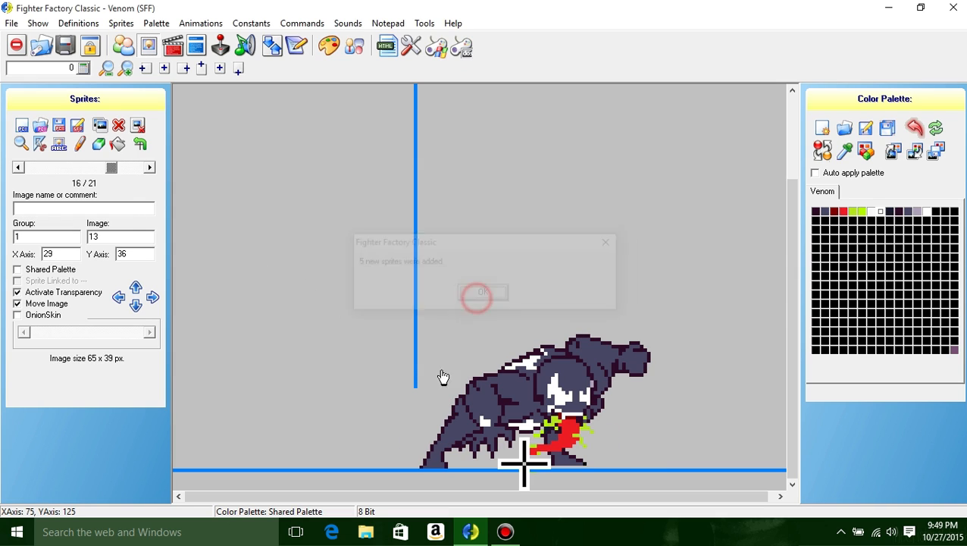
# View the newly added walking sprites and open the Walking Forward animation in the animation editor.
pyautogui.click(148, 169)
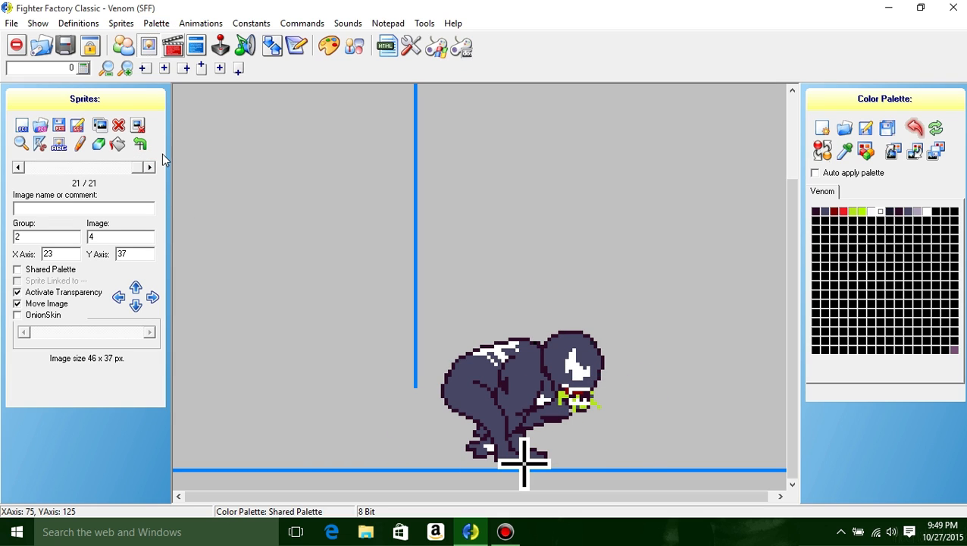
pyautogui.click(196, 47)
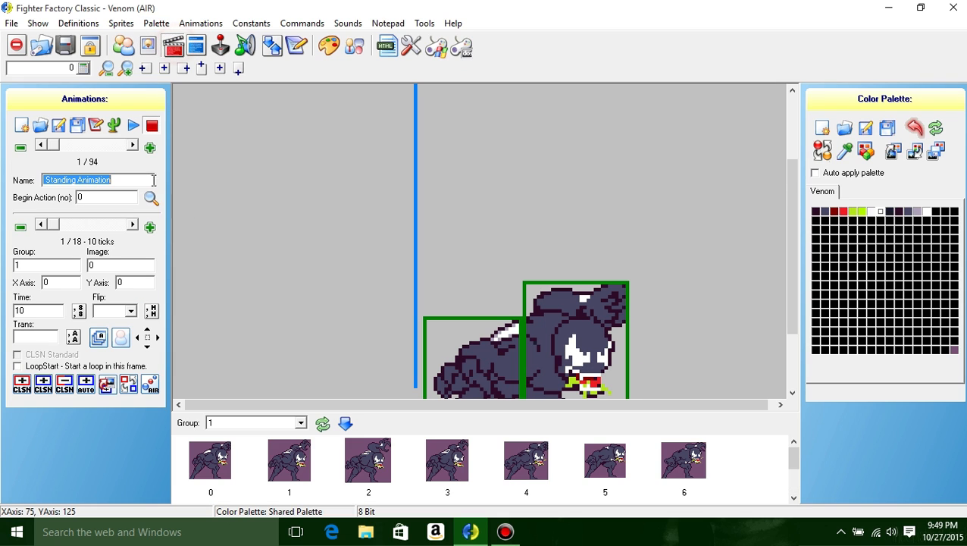
pyautogui.click(132, 146)
pyautogui.click(132, 146)
pyautogui.click(132, 145)
pyautogui.click(133, 145)
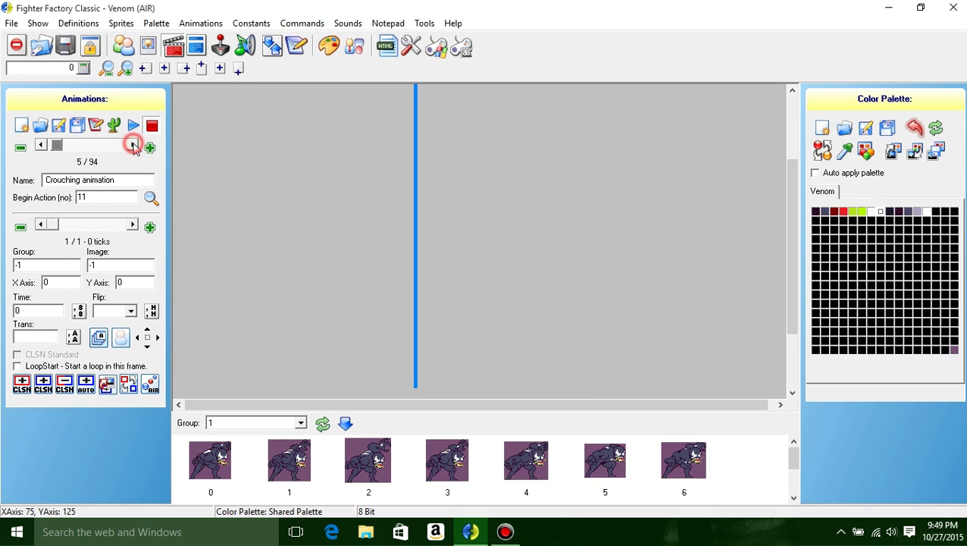
pyautogui.click(133, 145)
pyautogui.click(133, 145)
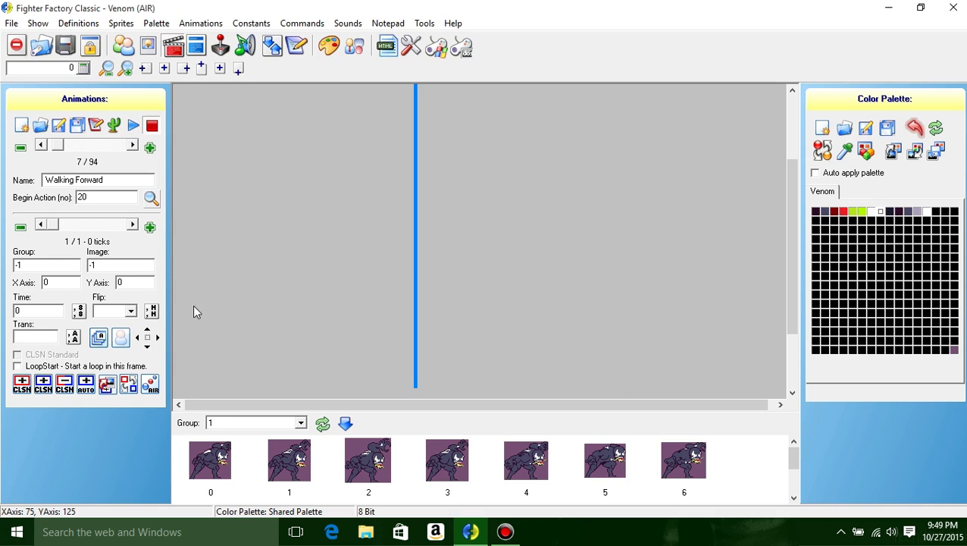
# Add all sprites of group 2 to the Walking Forward animation and delete its blank first frame.
pyautogui.click(300, 422)
pyautogui.click(282, 447)
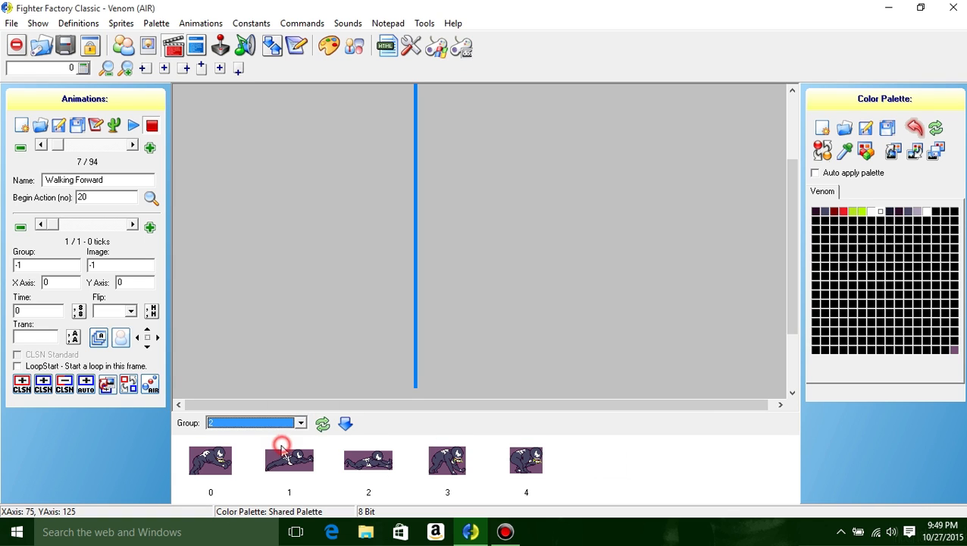
pyautogui.rightClick(227, 460)
pyautogui.click(307, 404)
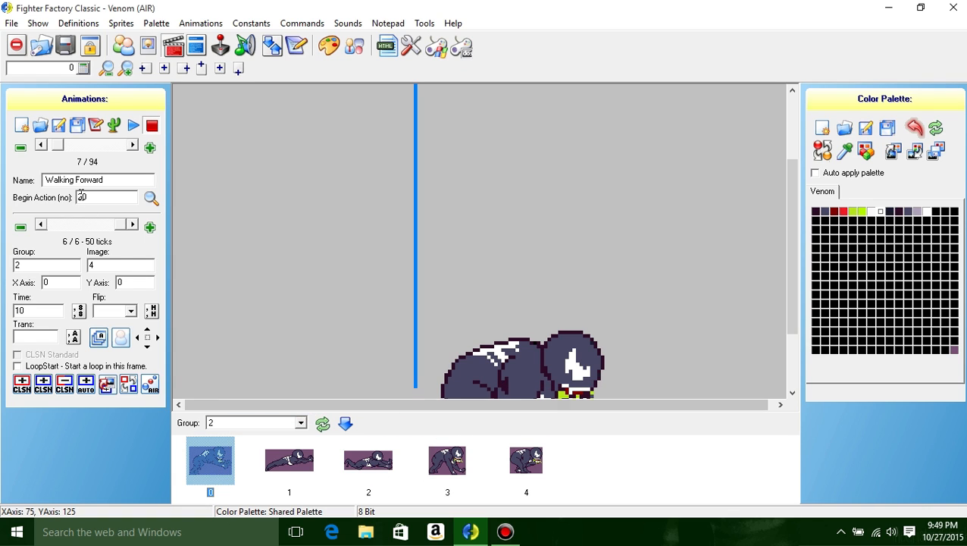
pyautogui.moveTo(119, 224); pyautogui.dragTo(46, 226)
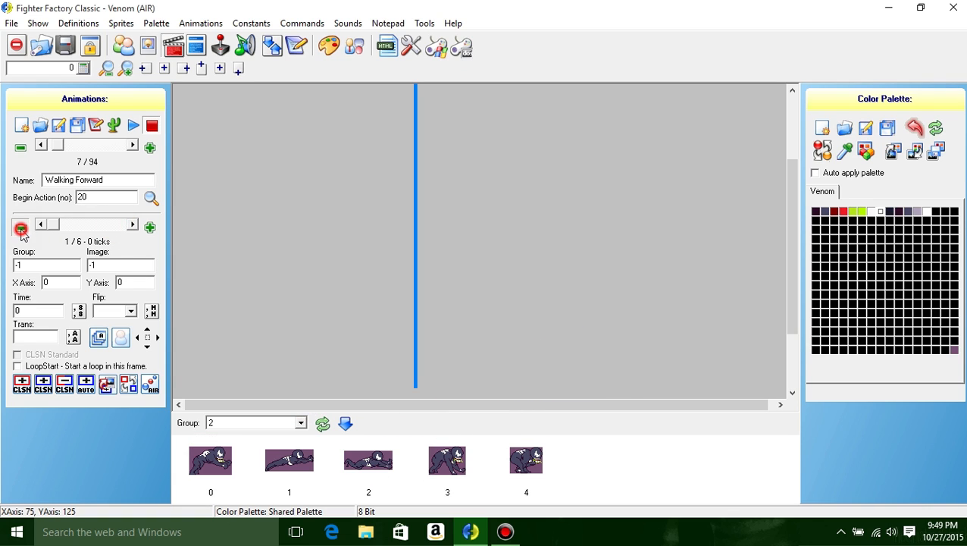
pyautogui.click(20, 226)
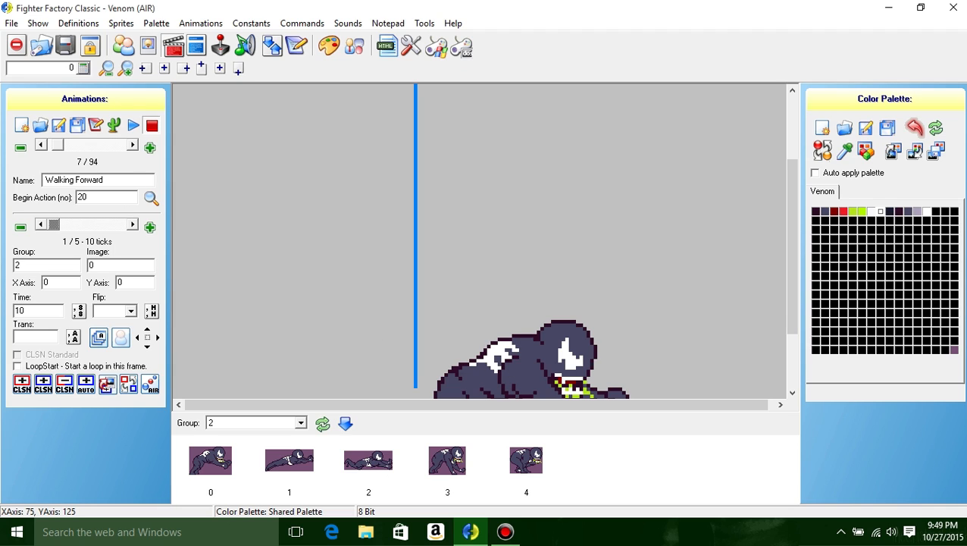
# Add a blue CLSN box enclosing Venom's whole body in the first Walking Forward frame and set it as CLSN Standard.
pyautogui.moveTo(789, 281); pyautogui.dragTo(790, 349)
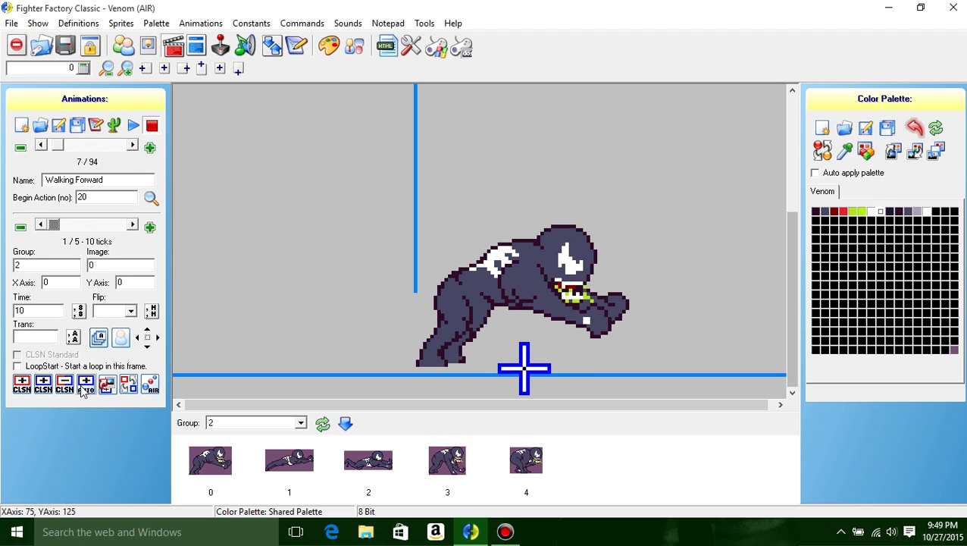
pyautogui.click(44, 383)
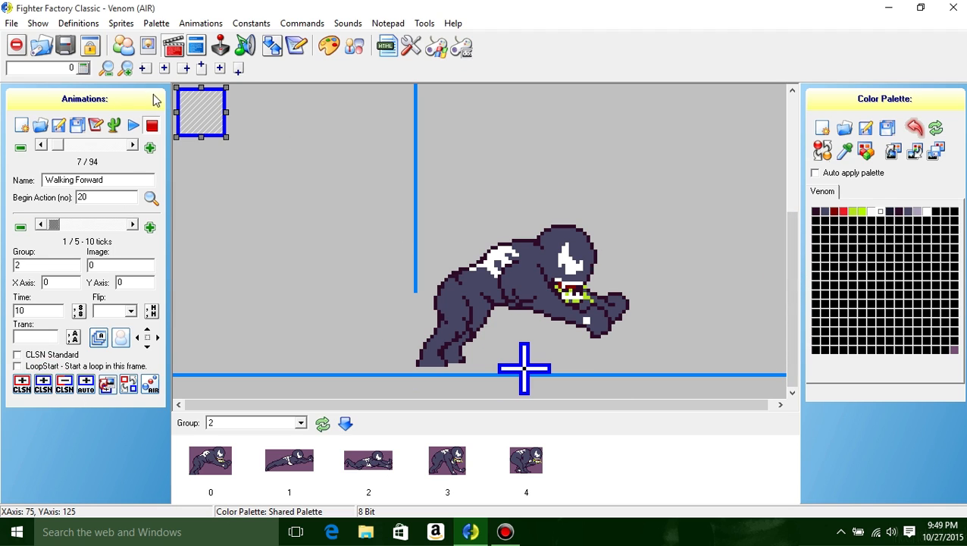
pyautogui.moveTo(188, 102); pyautogui.dragTo(422, 216)
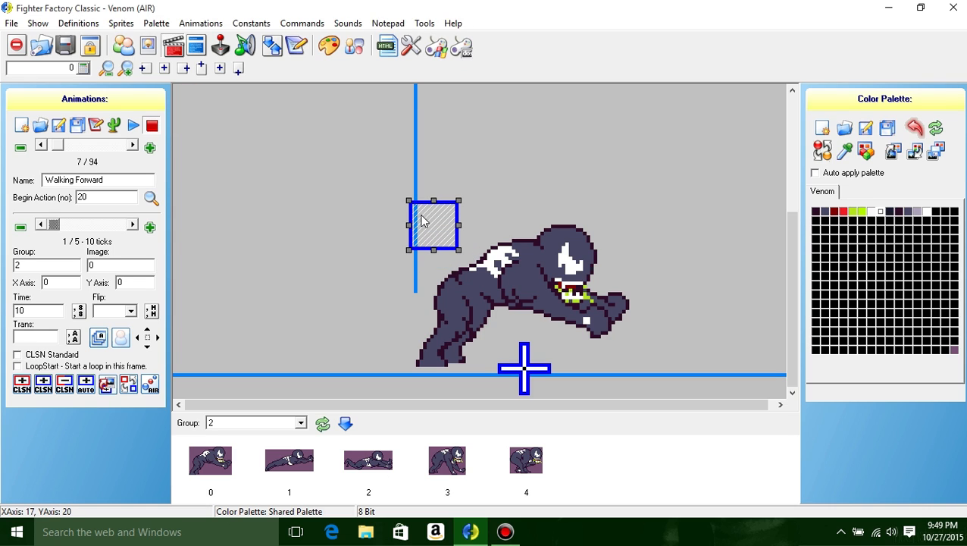
pyautogui.moveTo(459, 248); pyautogui.dragTo(643, 365)
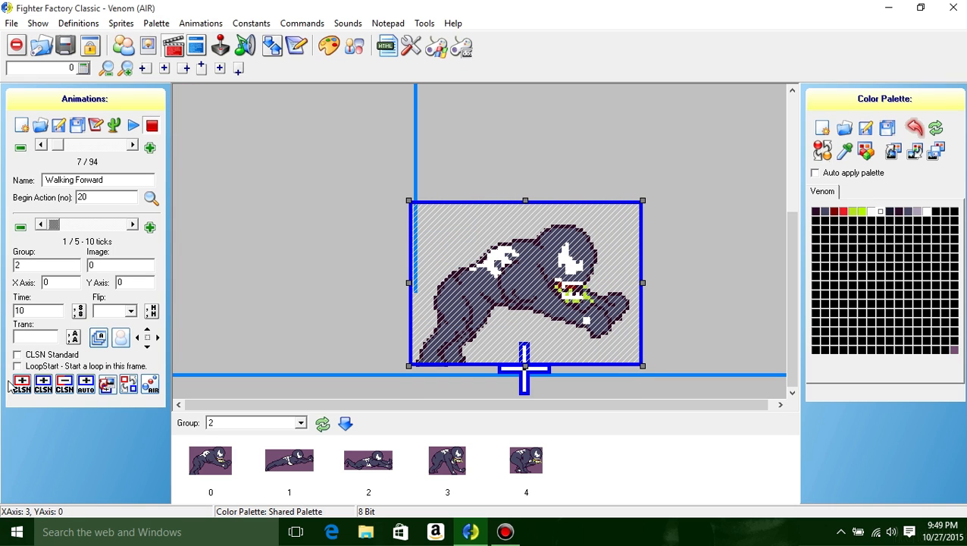
pyautogui.click(51, 354)
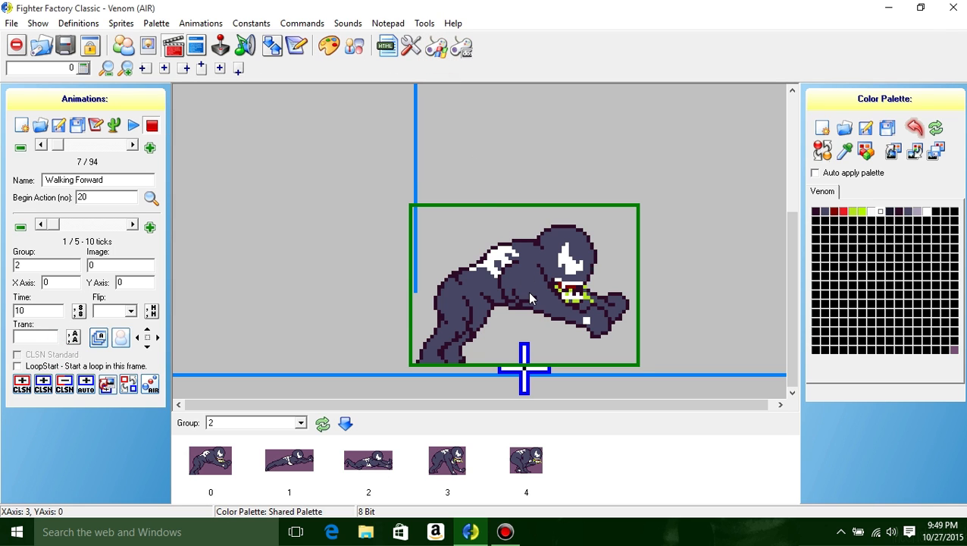
# Test how two Venoms collide with each other in a M.U.G.E.N match and close the game.
pyautogui.press('F9')
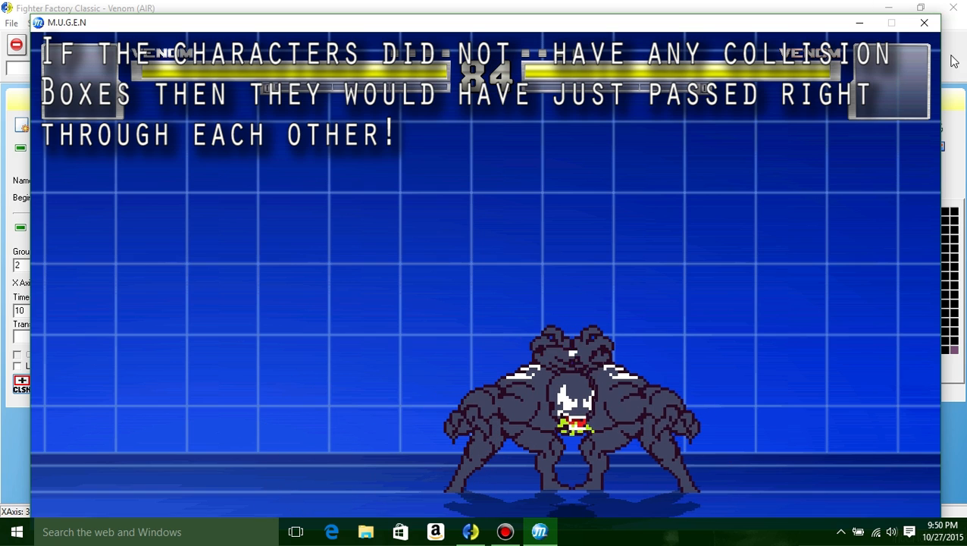
pyautogui.click(926, 23)
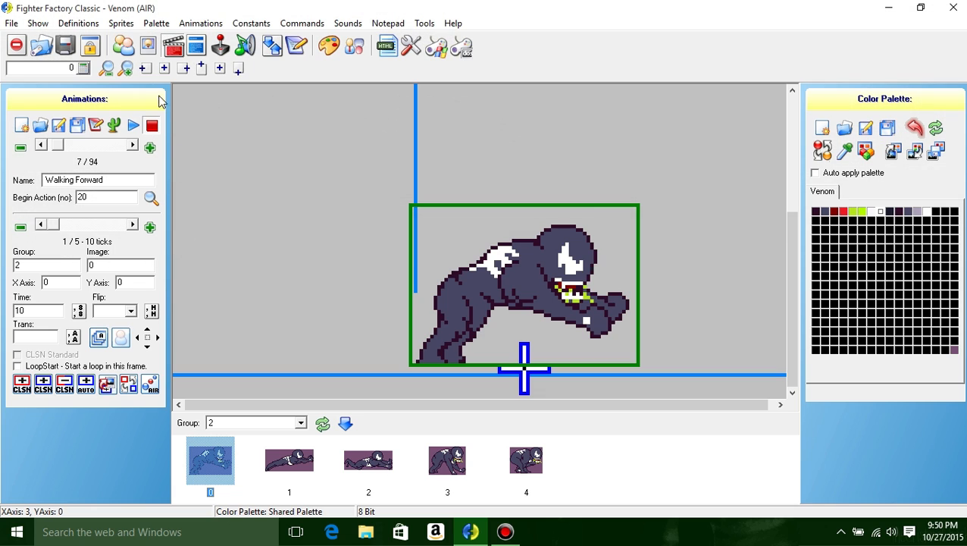
# Review the Standing Animation and Turning actions with their frames and collision boxes.
pyautogui.click(48, 145)
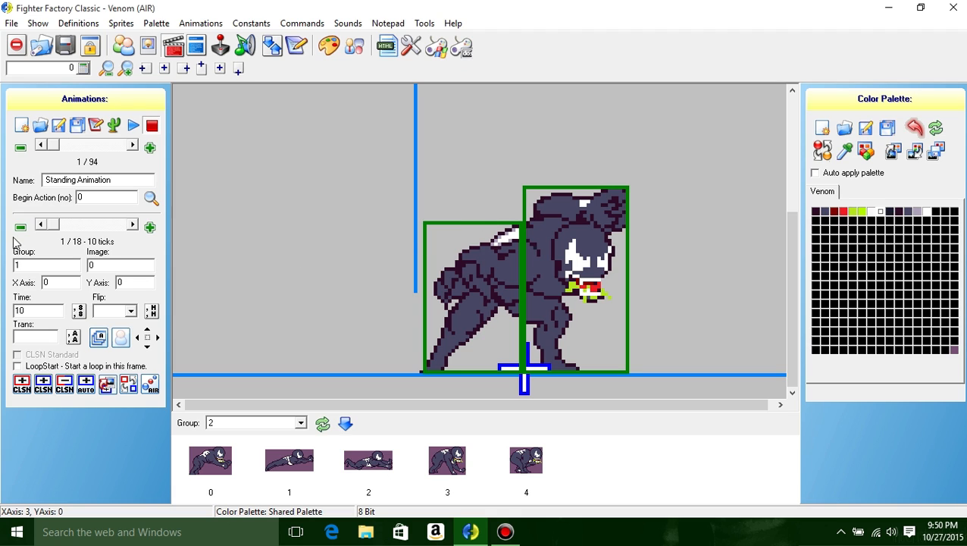
pyautogui.click(39, 224)
pyautogui.click(47, 224)
pyautogui.rightClick(211, 474)
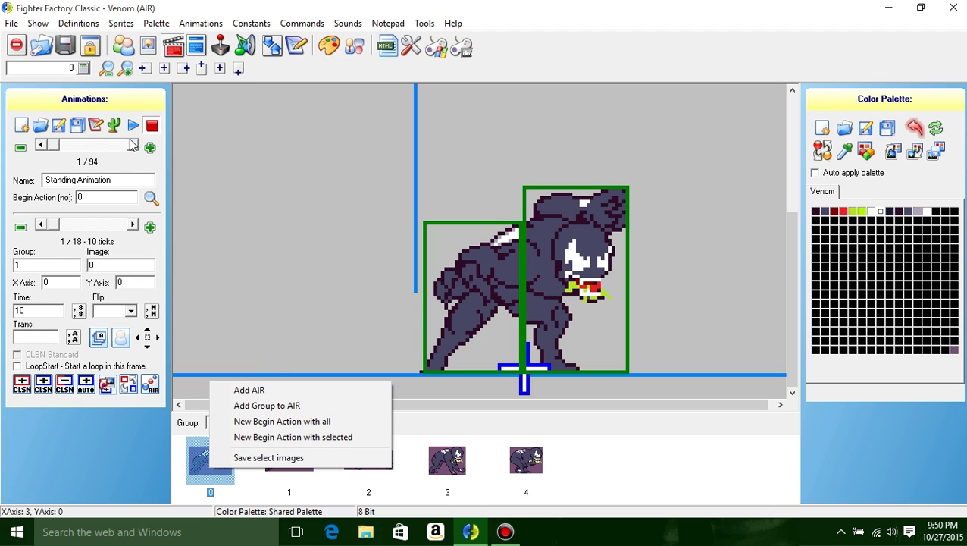
pyautogui.click(132, 145)
pyautogui.click(40, 145)
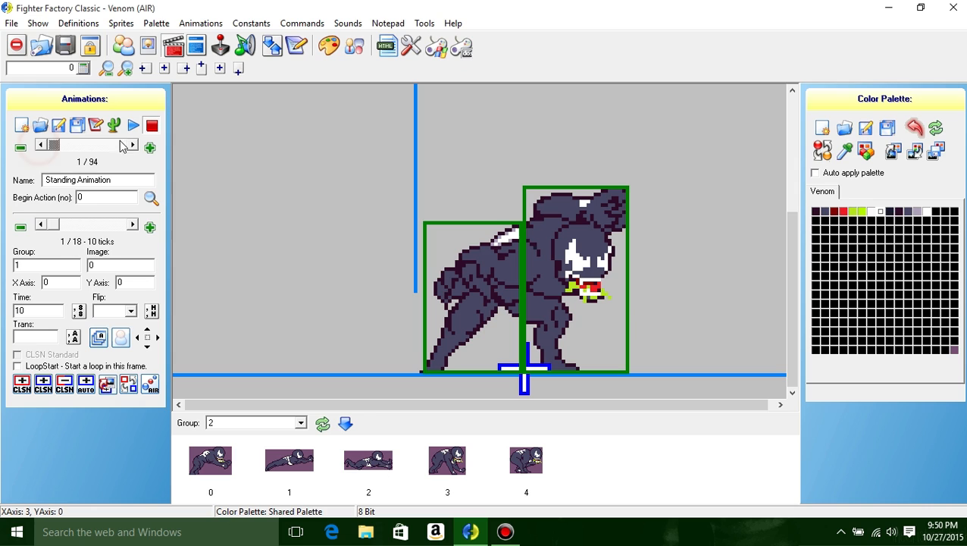
pyautogui.click(133, 144)
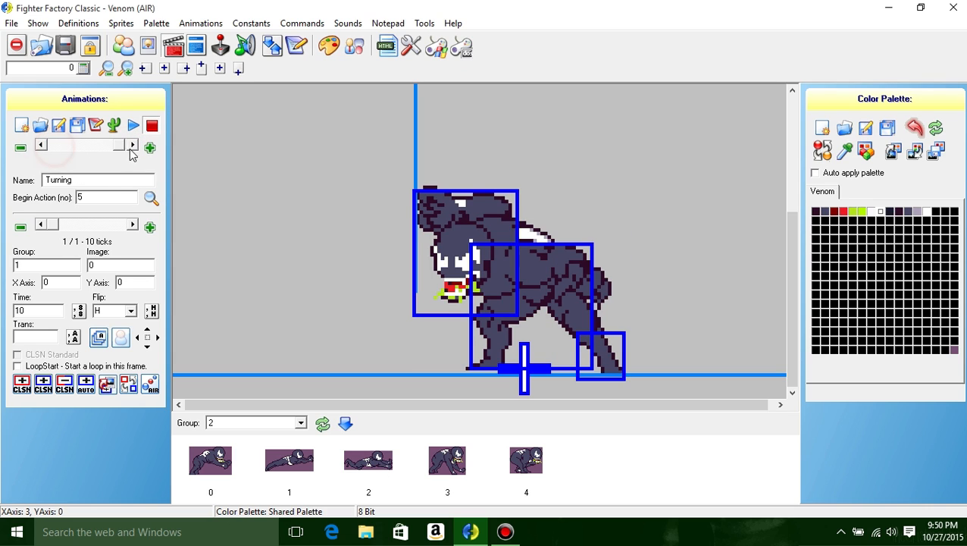
pyautogui.moveTo(129, 149); pyautogui.dragTo(39, 156)
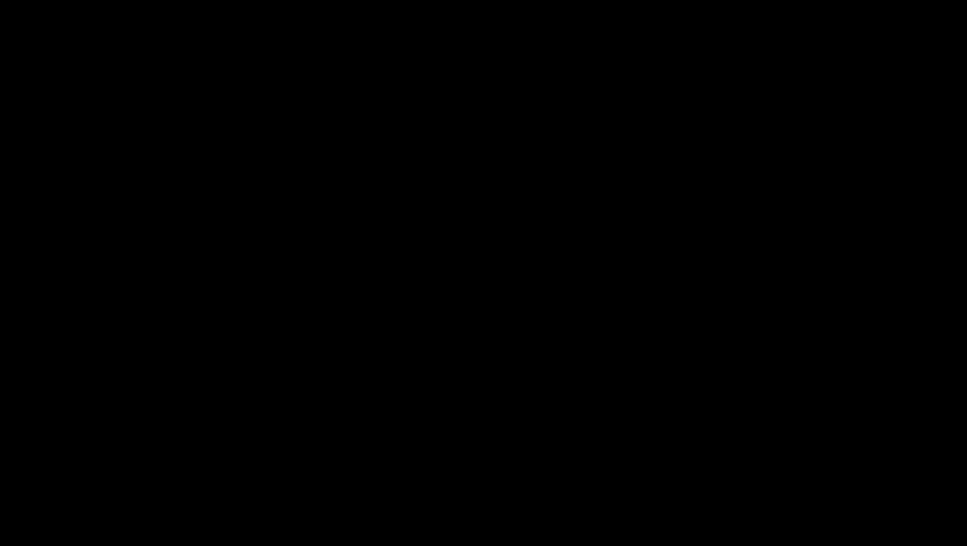